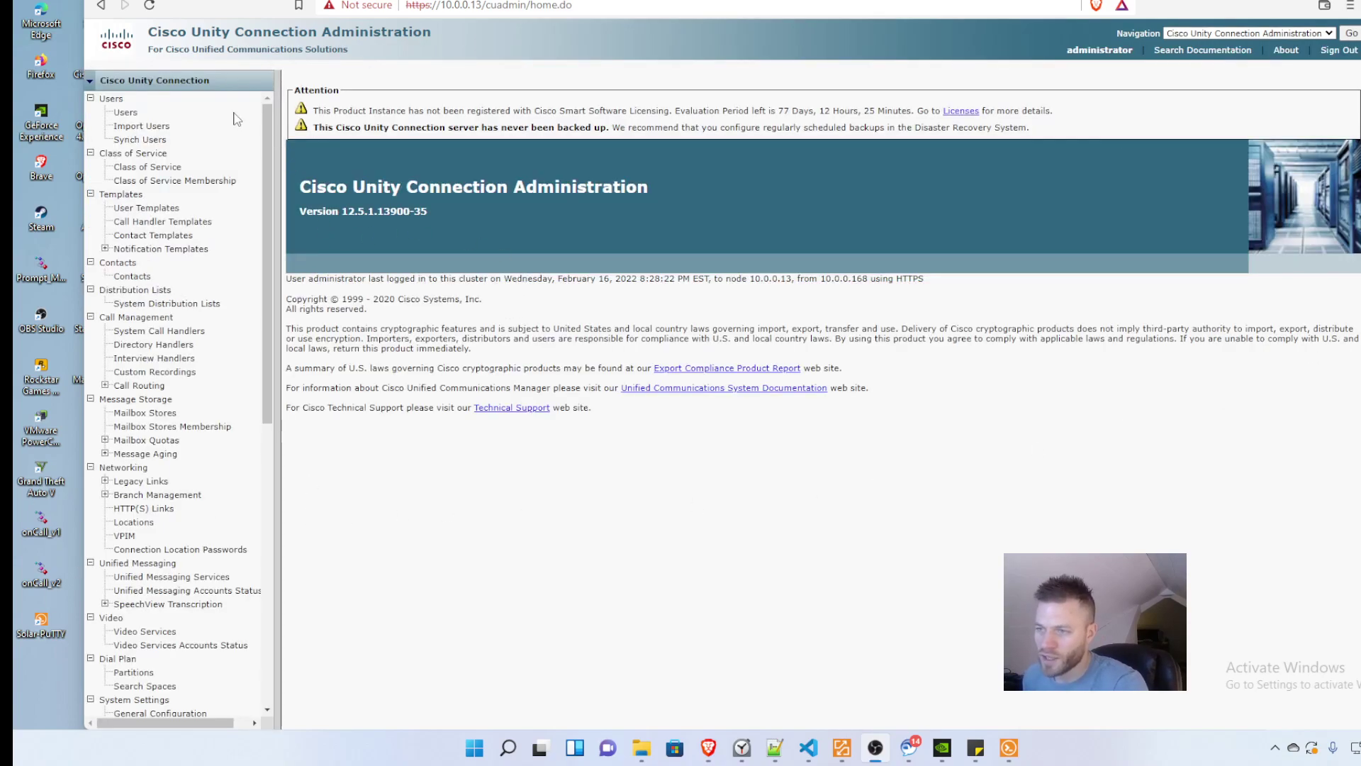
Step: Enable synchronizing from the LDAP server, save LDAP Setup, and open LDAP Directory Configuration
scroll(263, 130, down, 1)
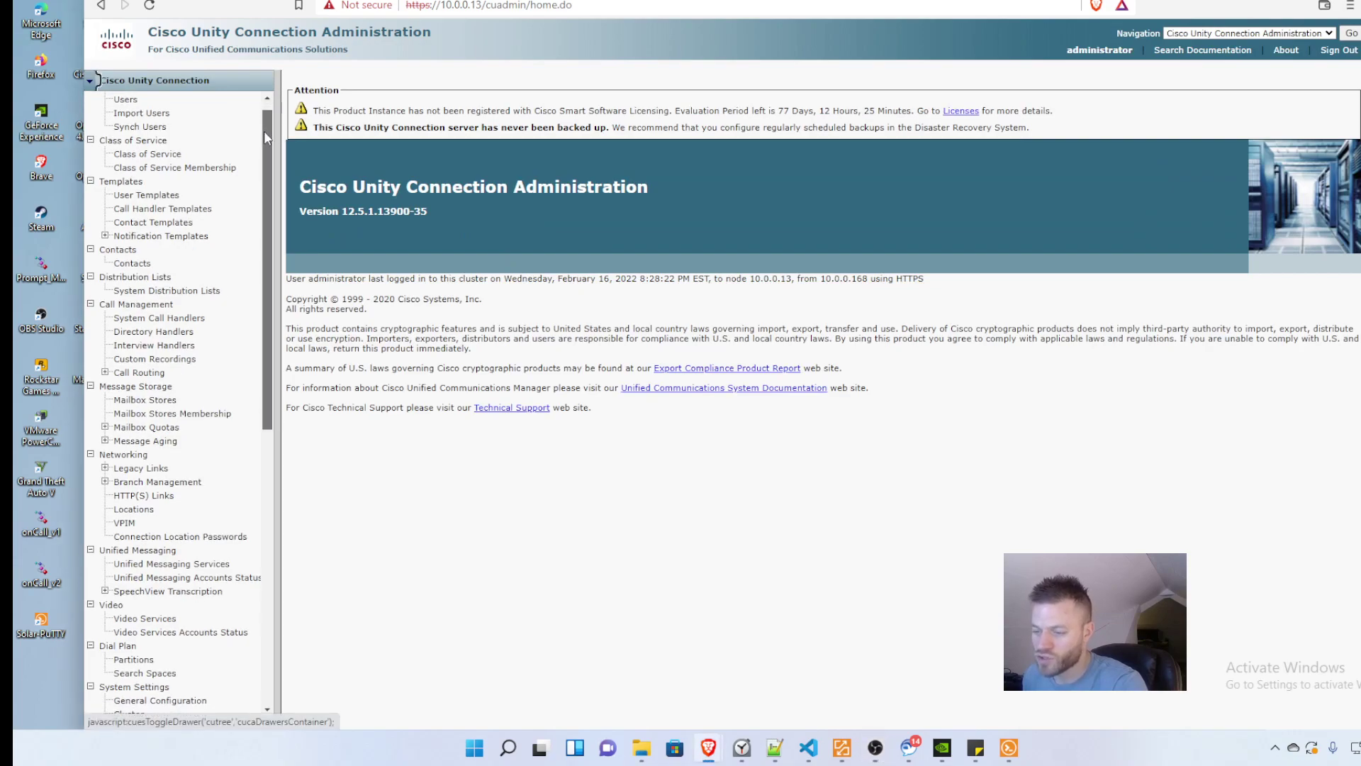
scroll(197, 505, down, 6)
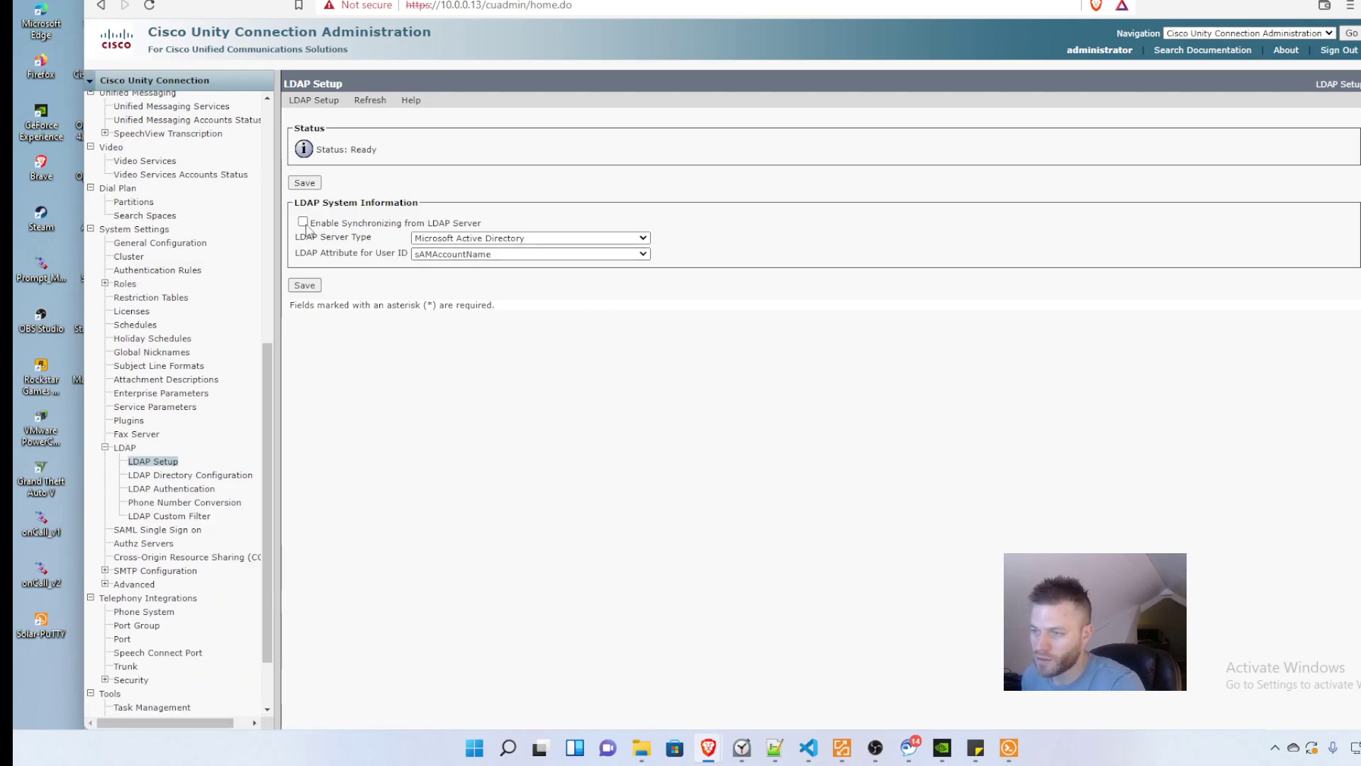
click(303, 222)
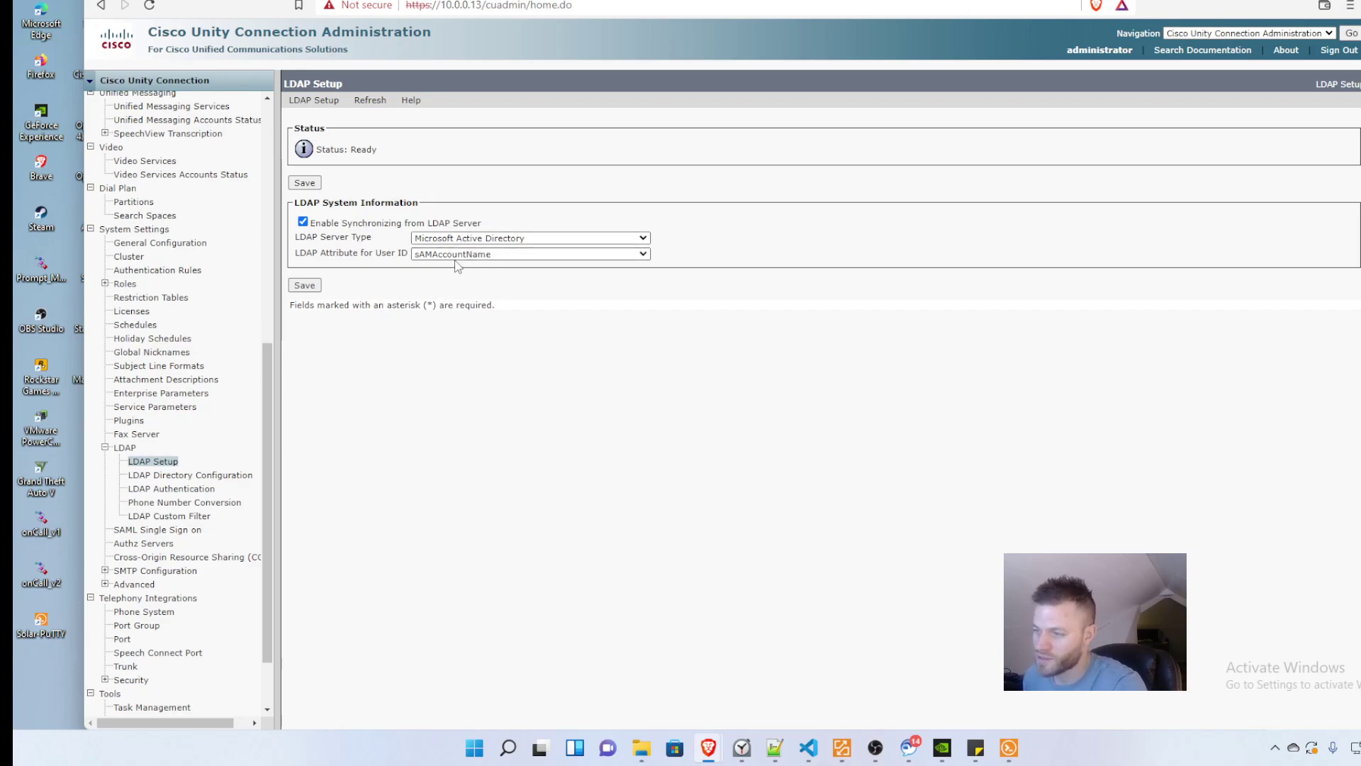
click(304, 285)
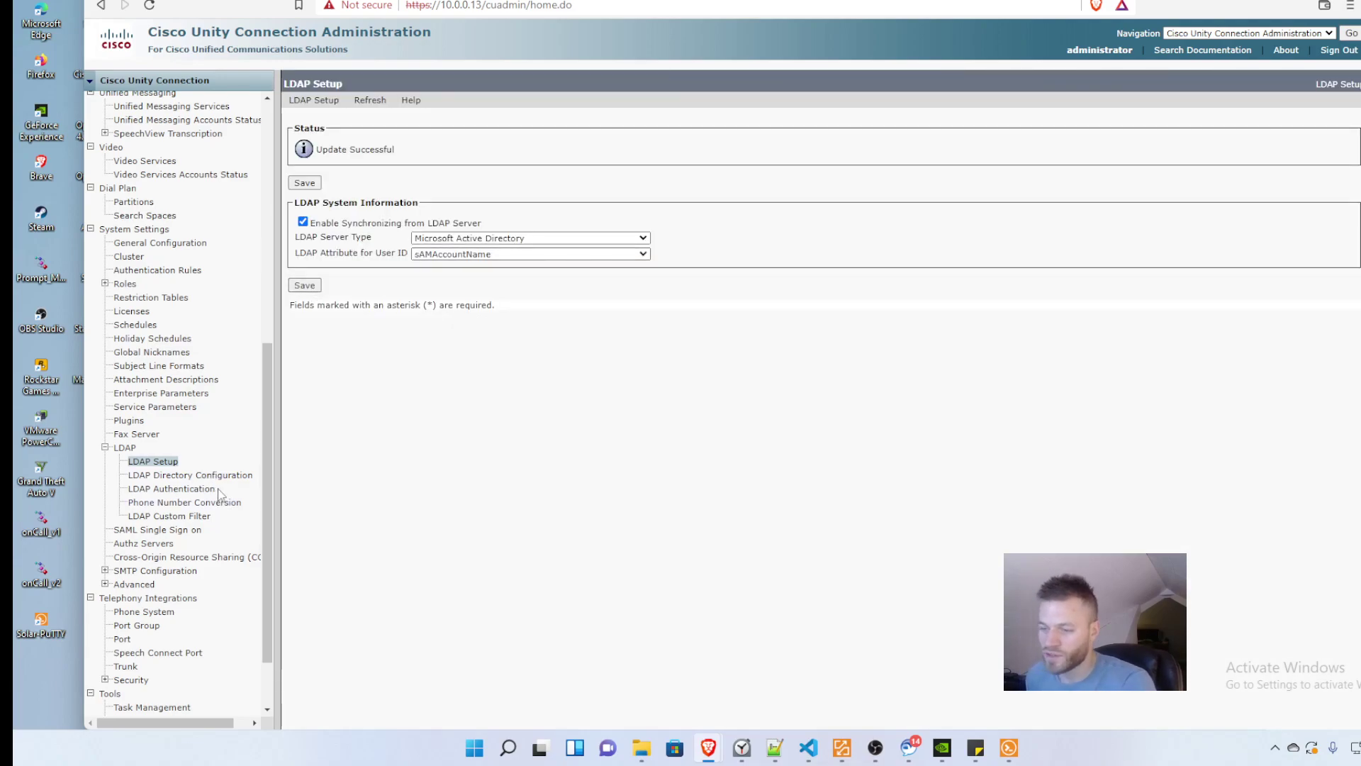
click(205, 475)
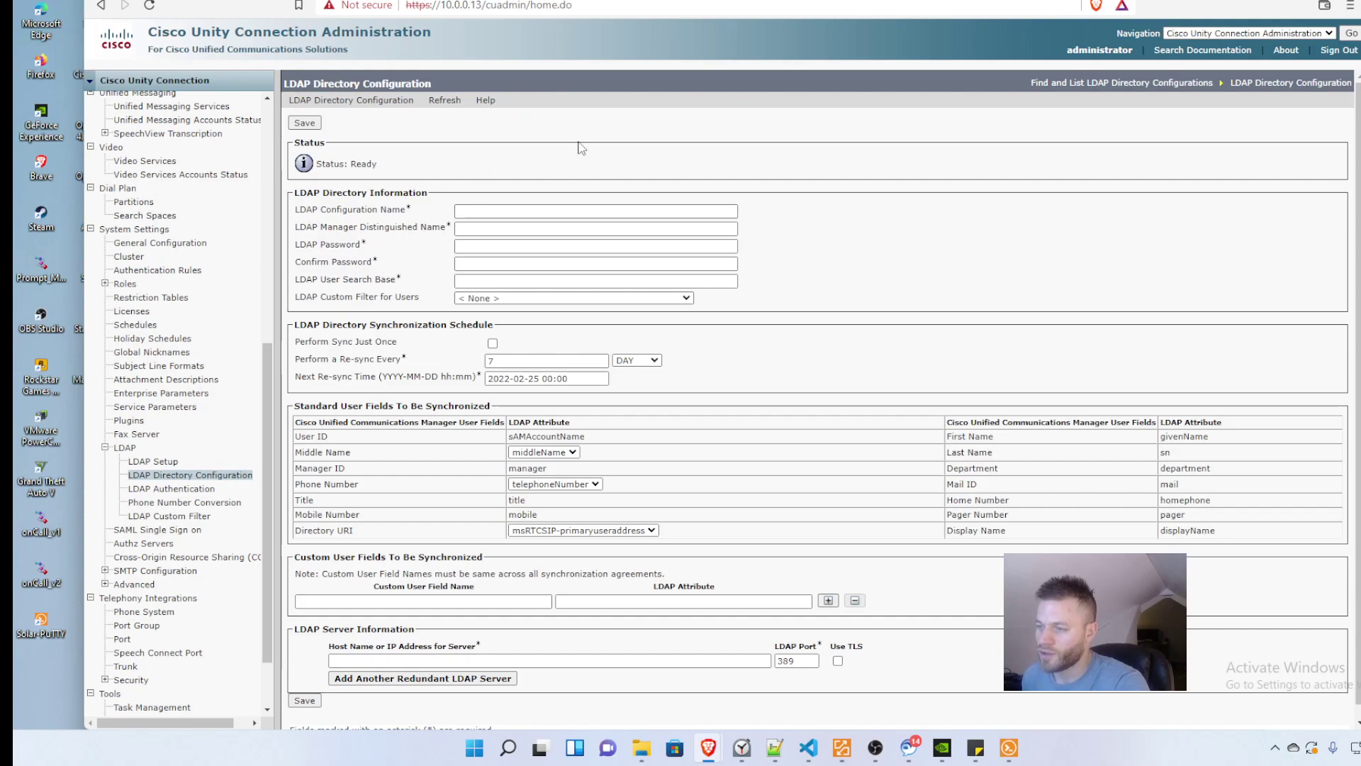
Step: Name the new LDAP directory configuration 'Accounts', fixing the typo, then switch to the domain controller
click(491, 210)
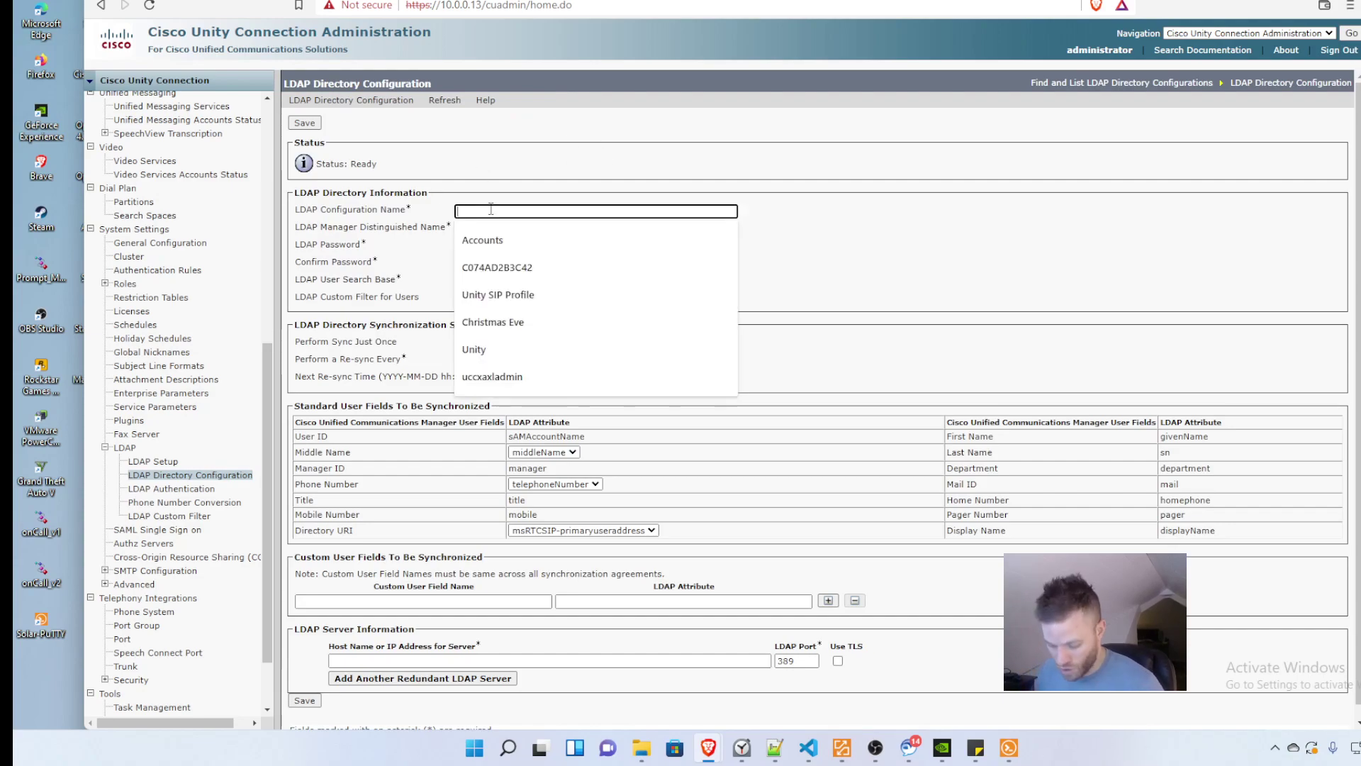
text(Acccounts)
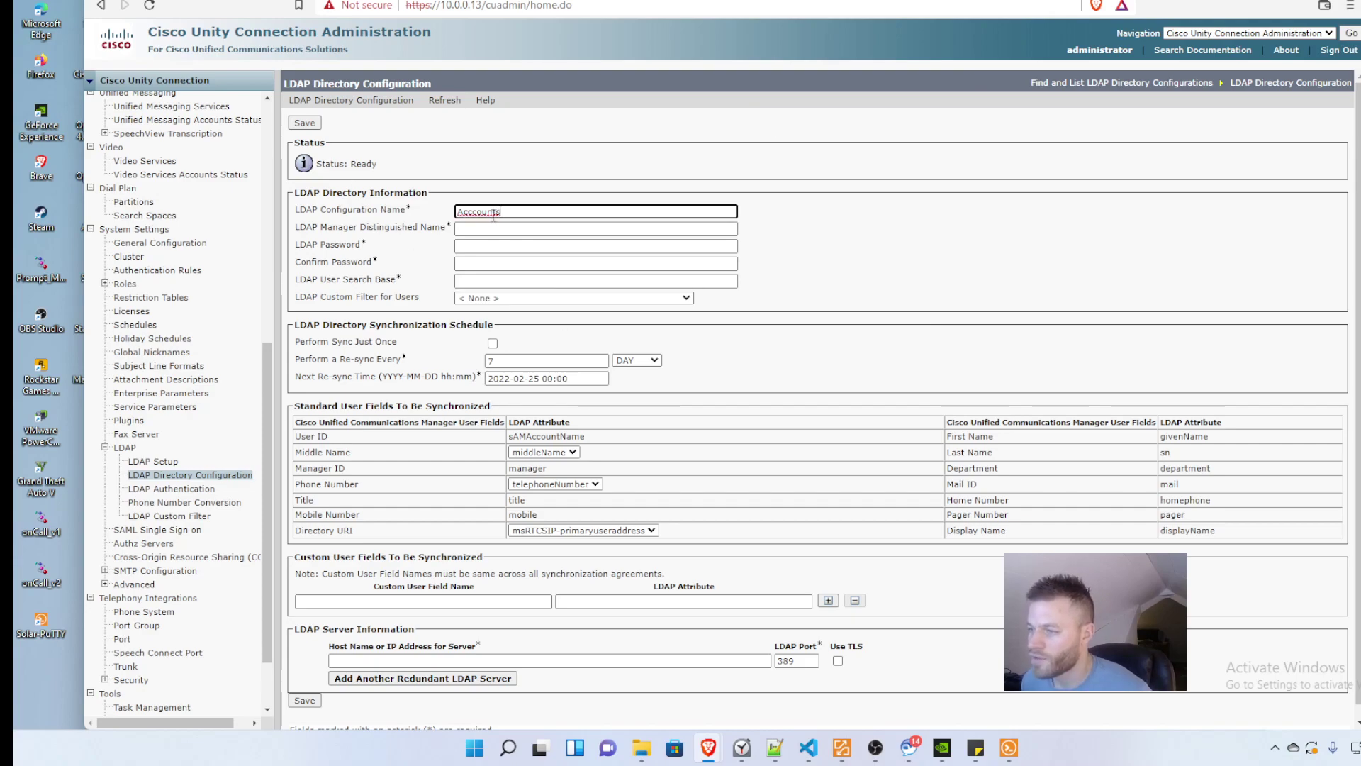
click(469, 212)
key(BackSpace)
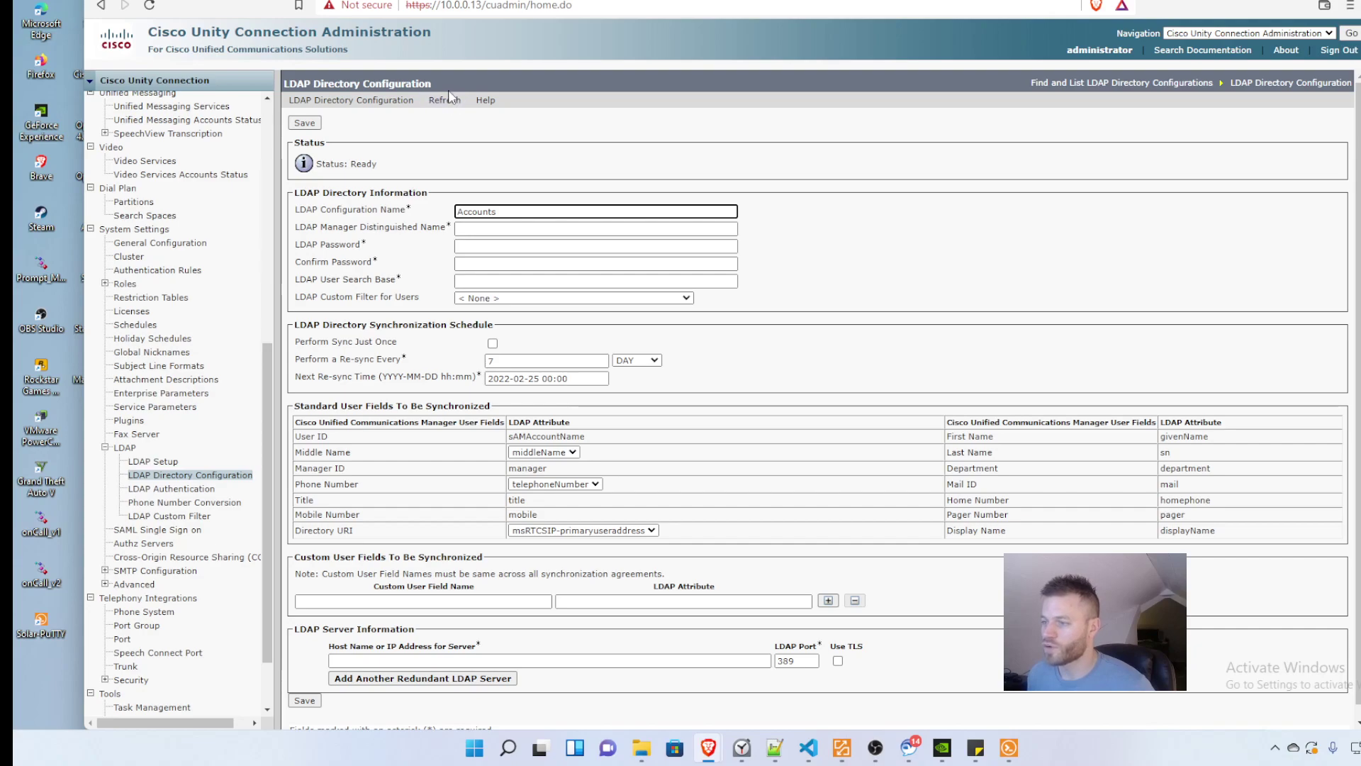
key(ctrl+Tab)
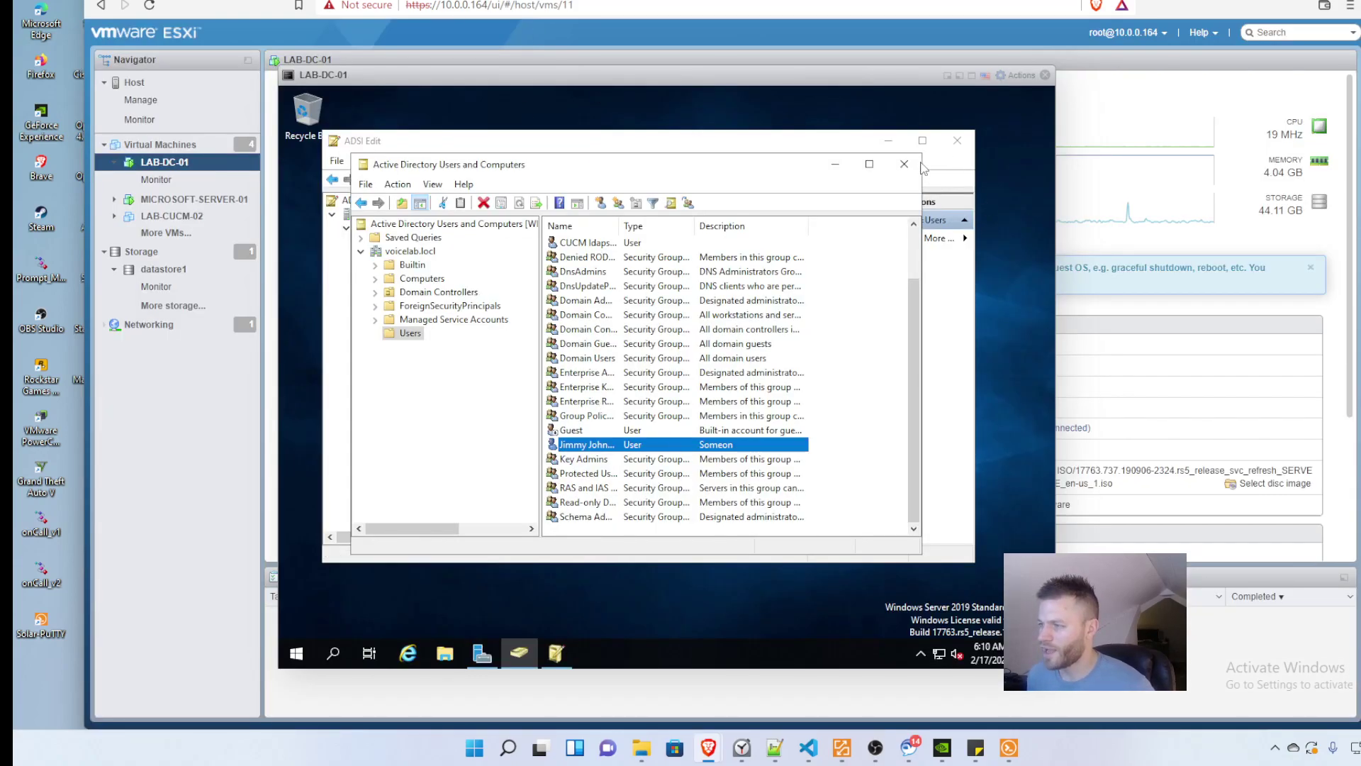
Step: Start a new user in Users with first name CUC, last name ldapsync, logon cucldapsync
right_click(411, 334)
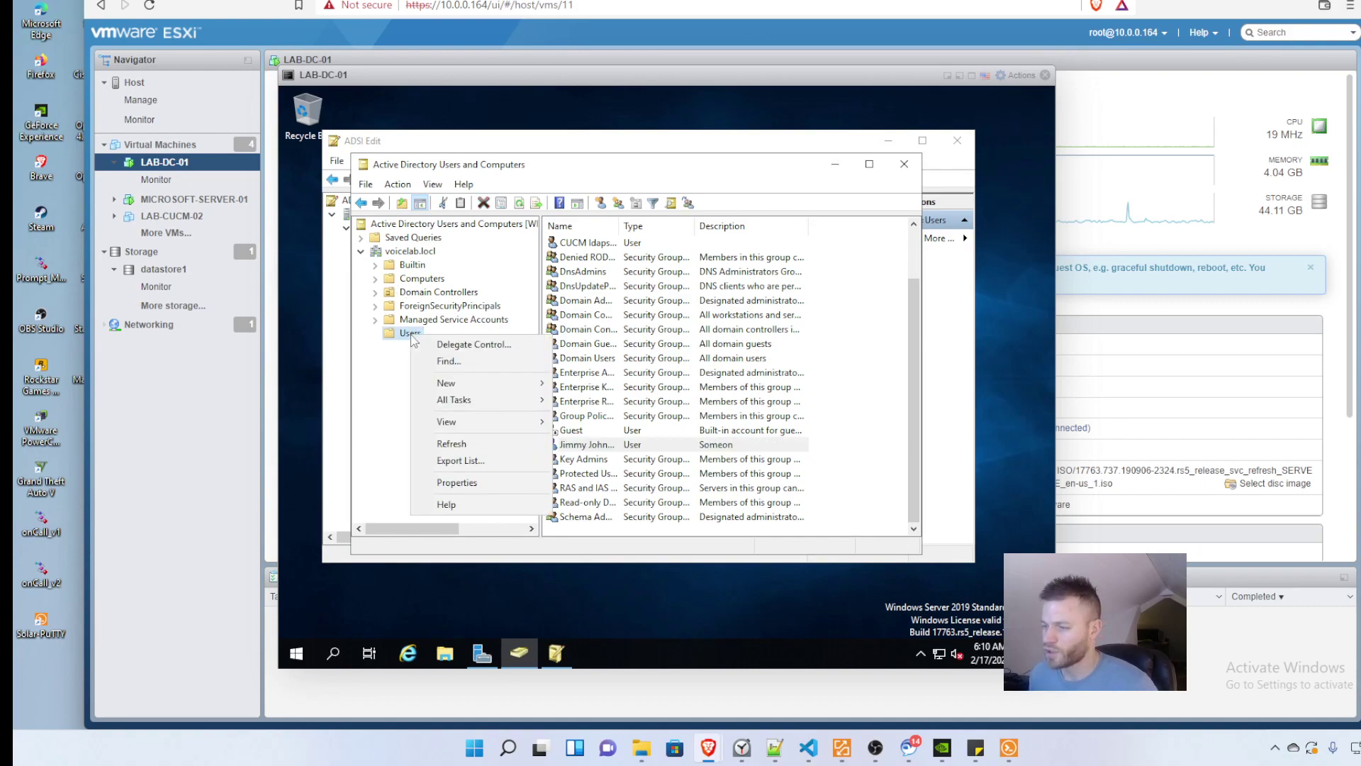
click(484, 382)
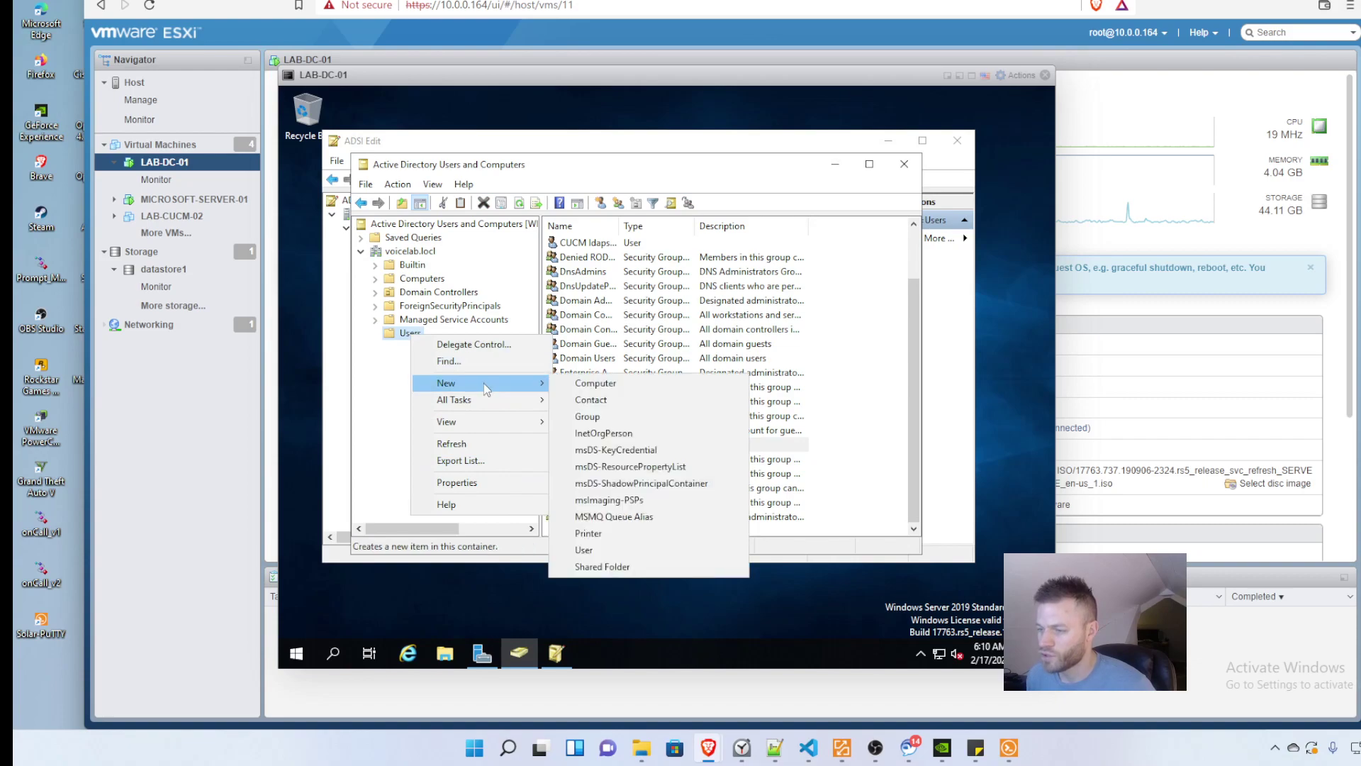
click(627, 550)
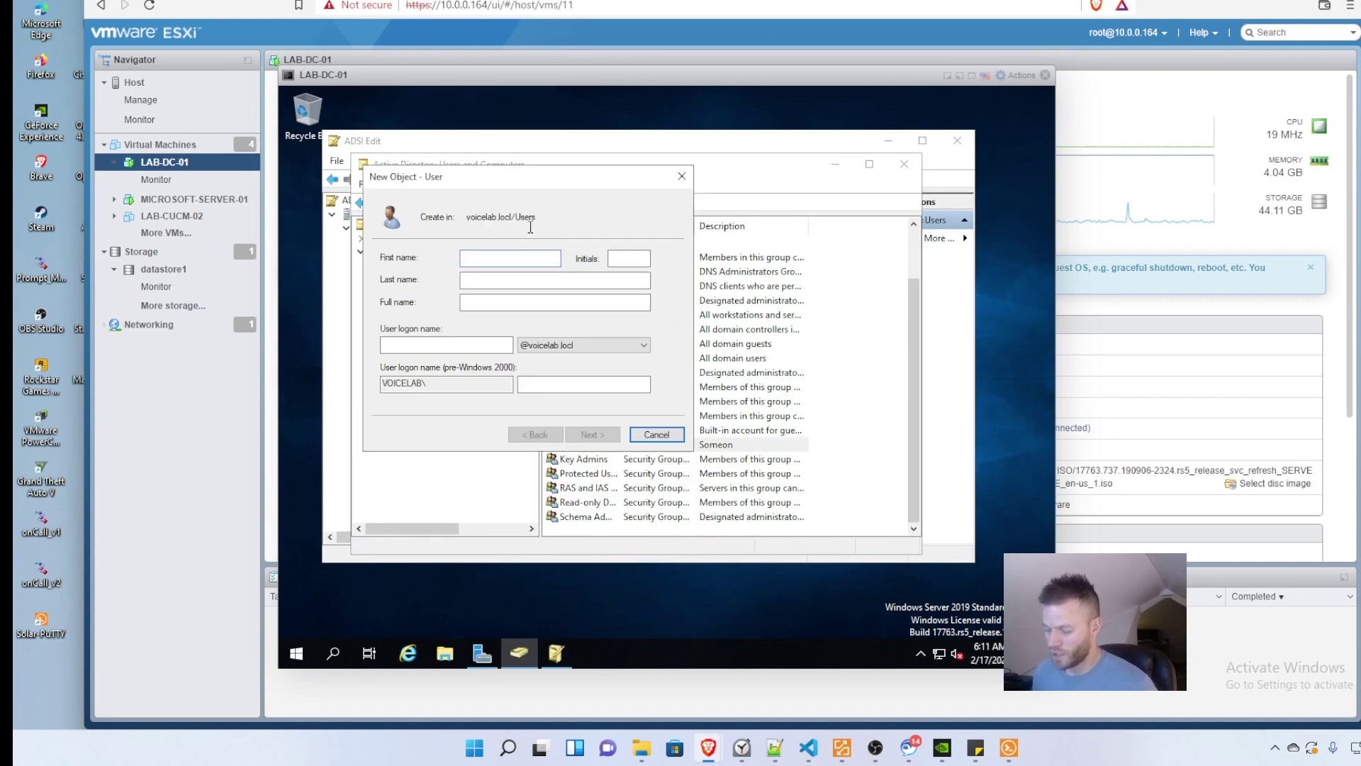
text(CUC)
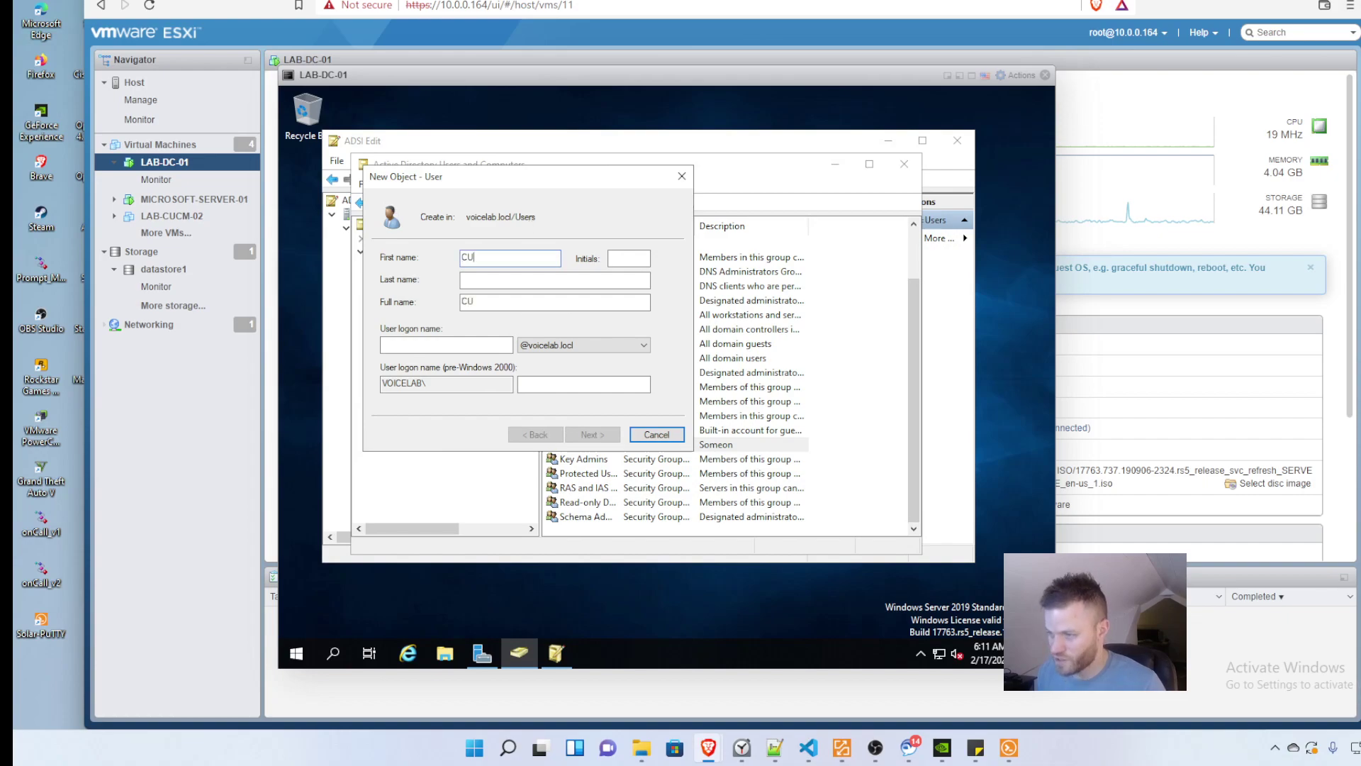
key(Tab)
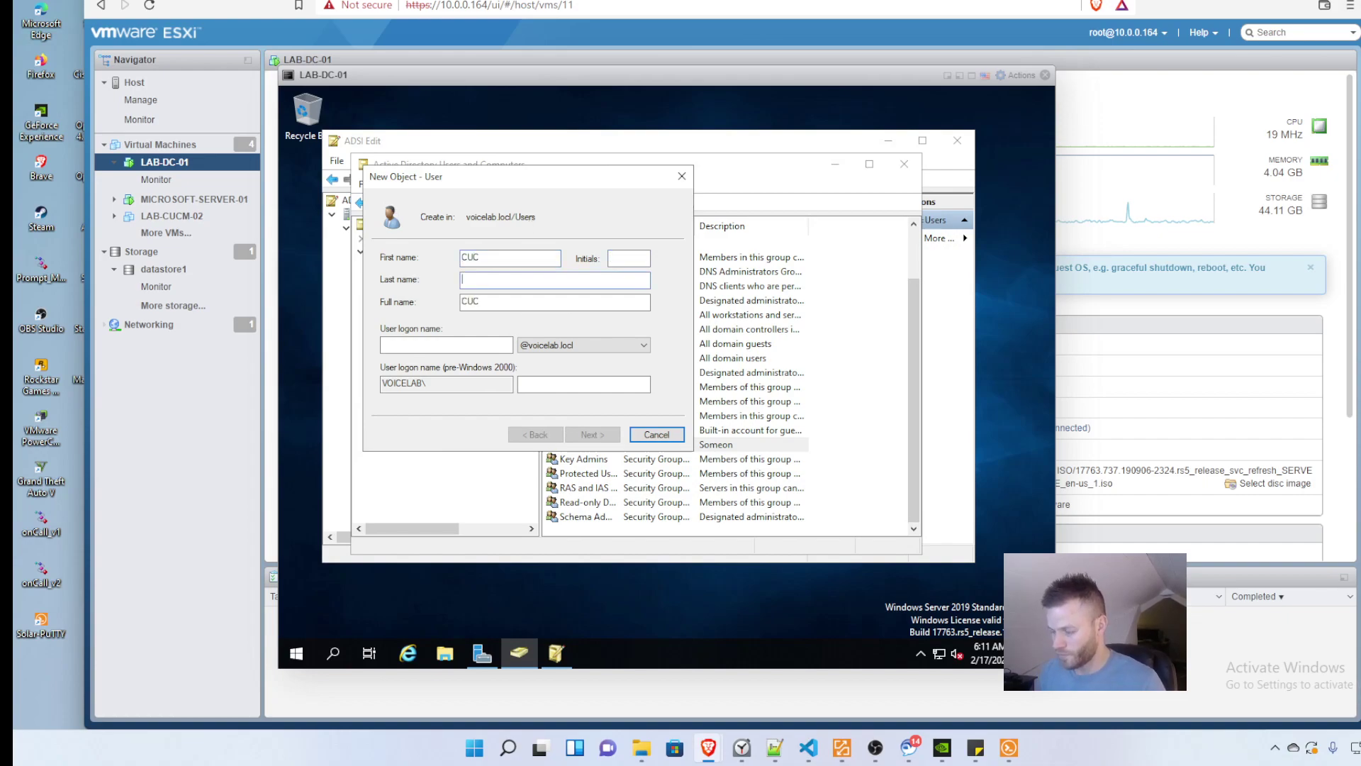
key(Tab)
text(ldap)
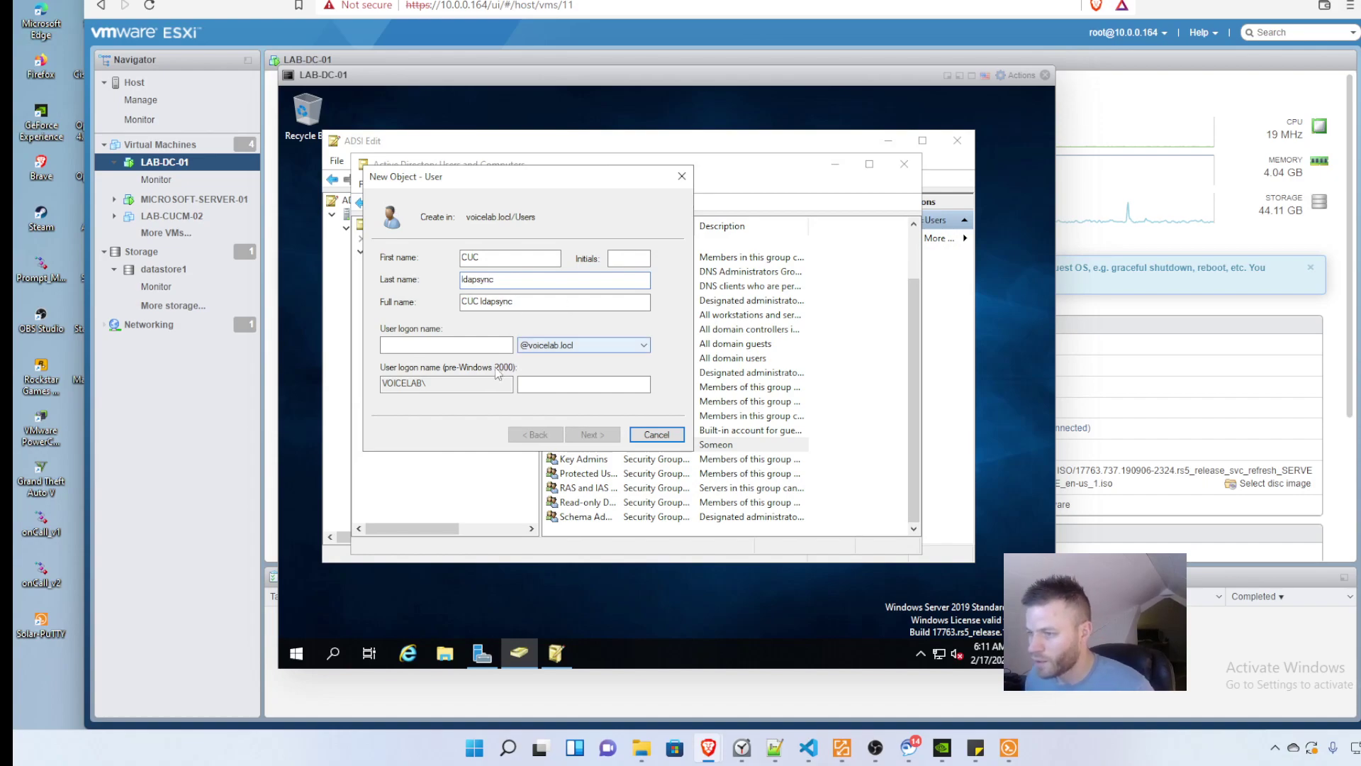
text(cucldapsync)
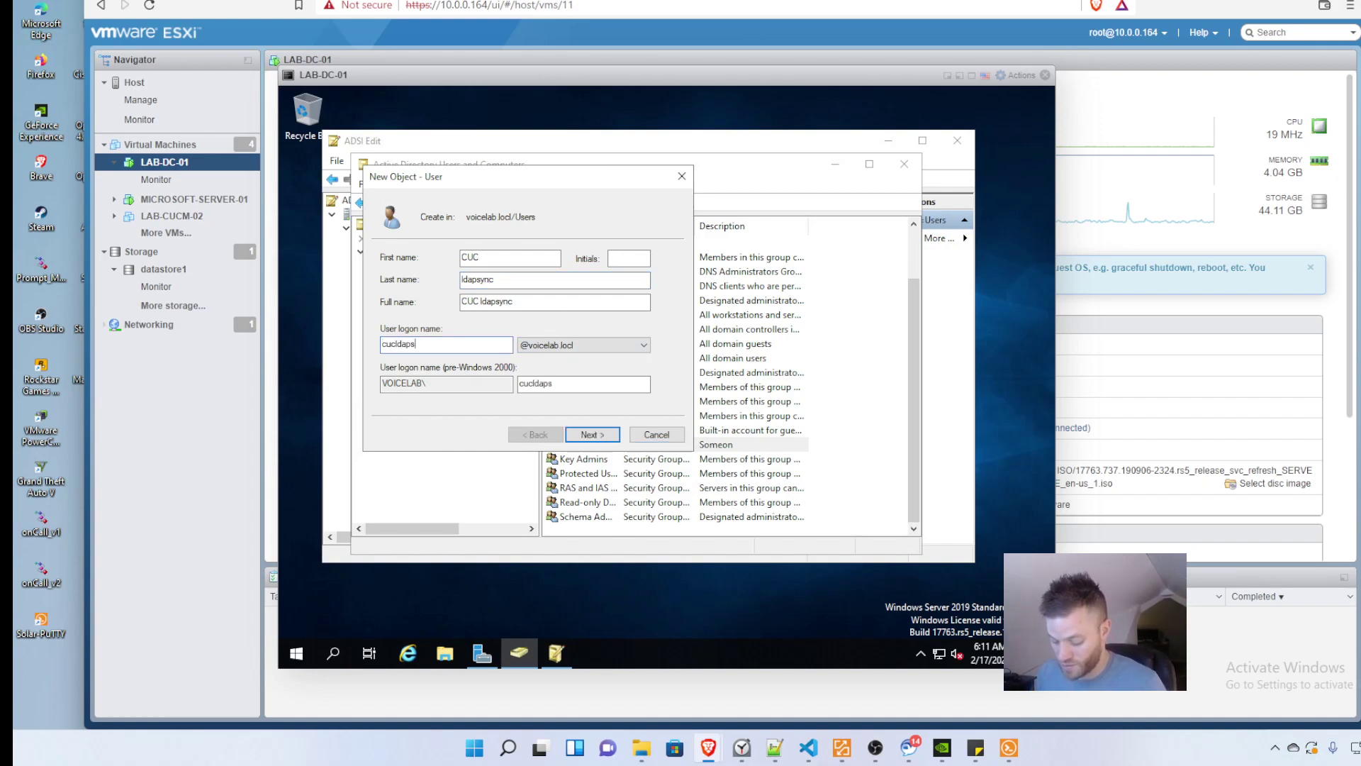
Step: Give CUC ldapsync a non-expiring password and finish creating the account
click(596, 436)
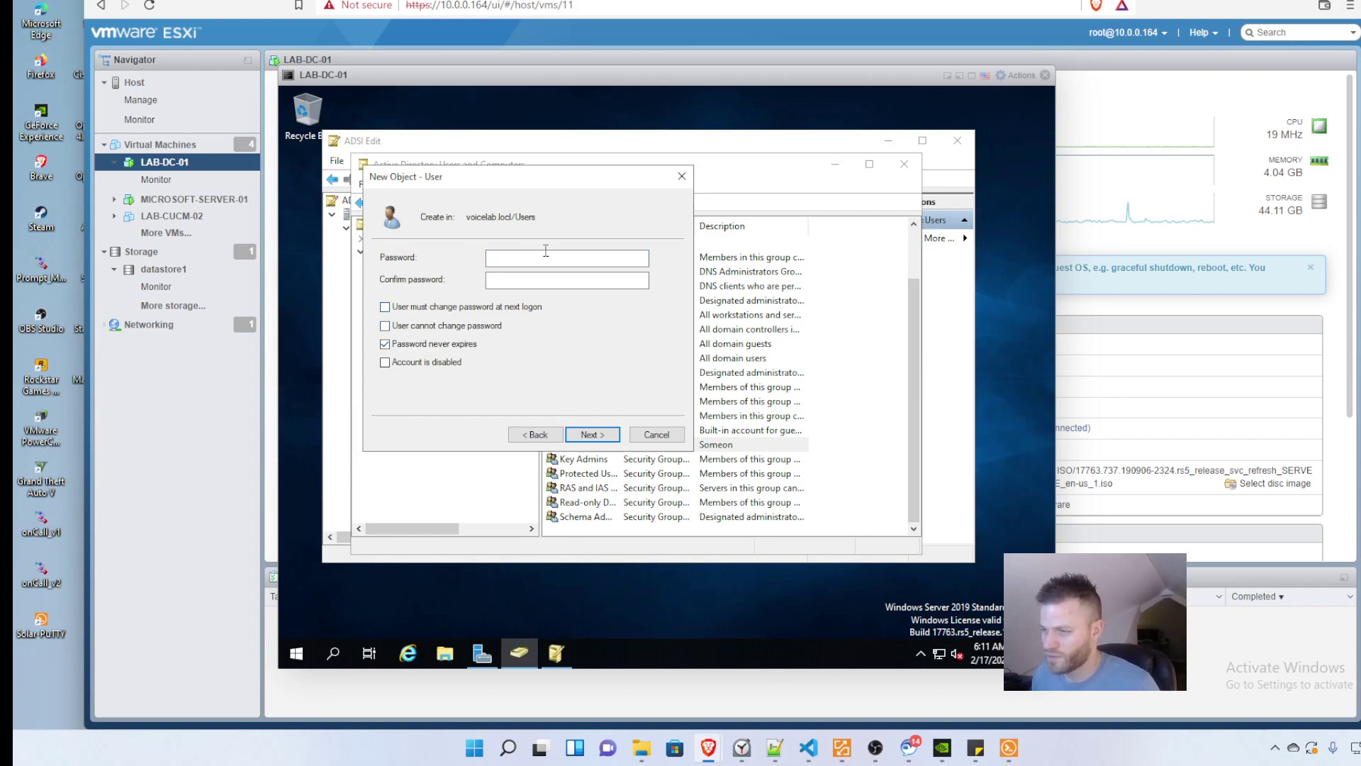
text(*****)
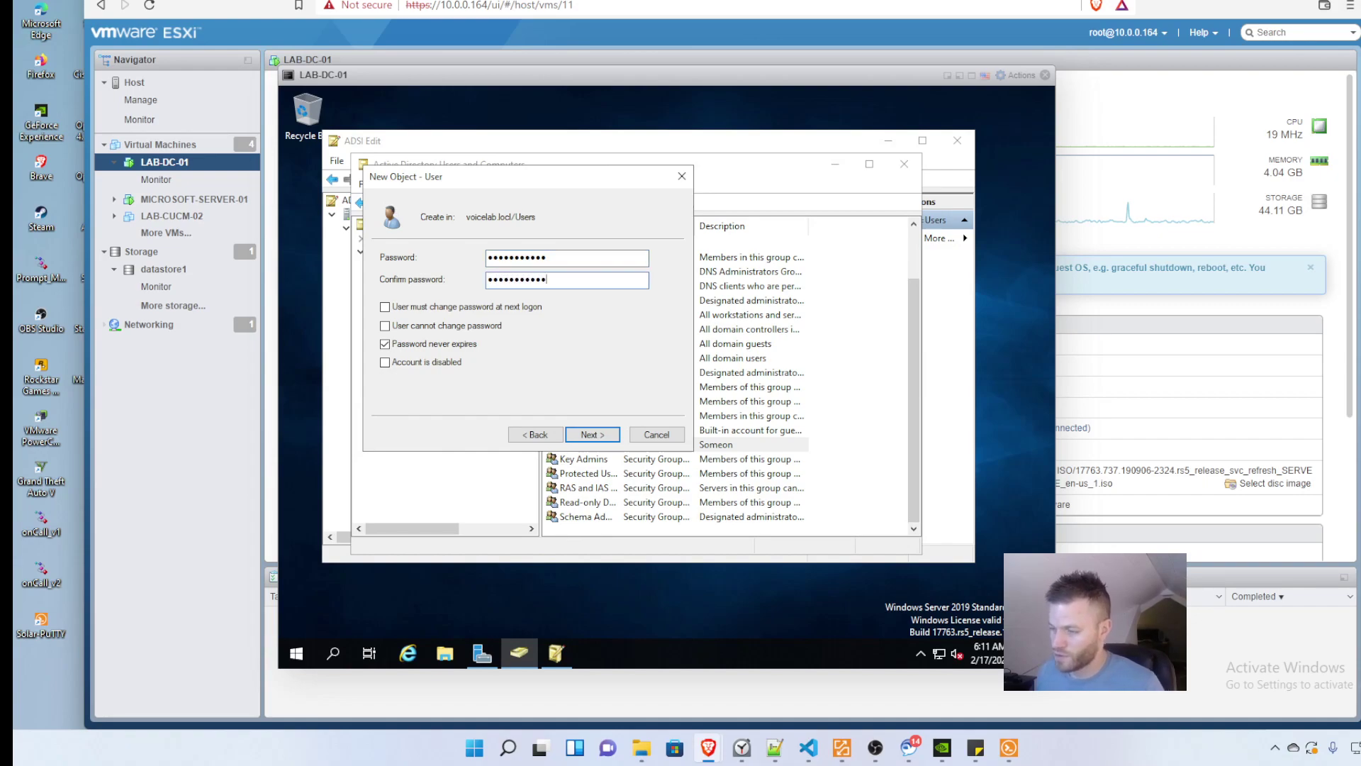
click(594, 435)
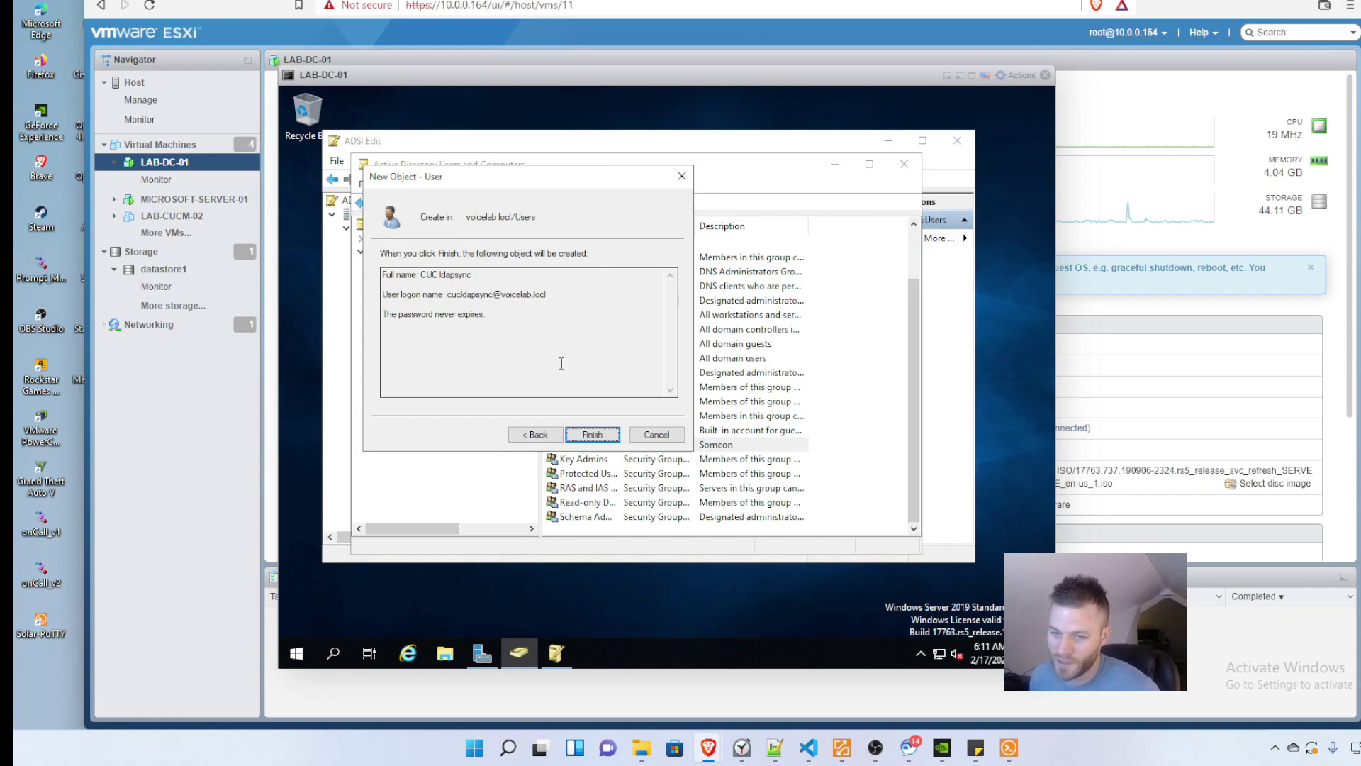
drag(548, 295, 533, 294)
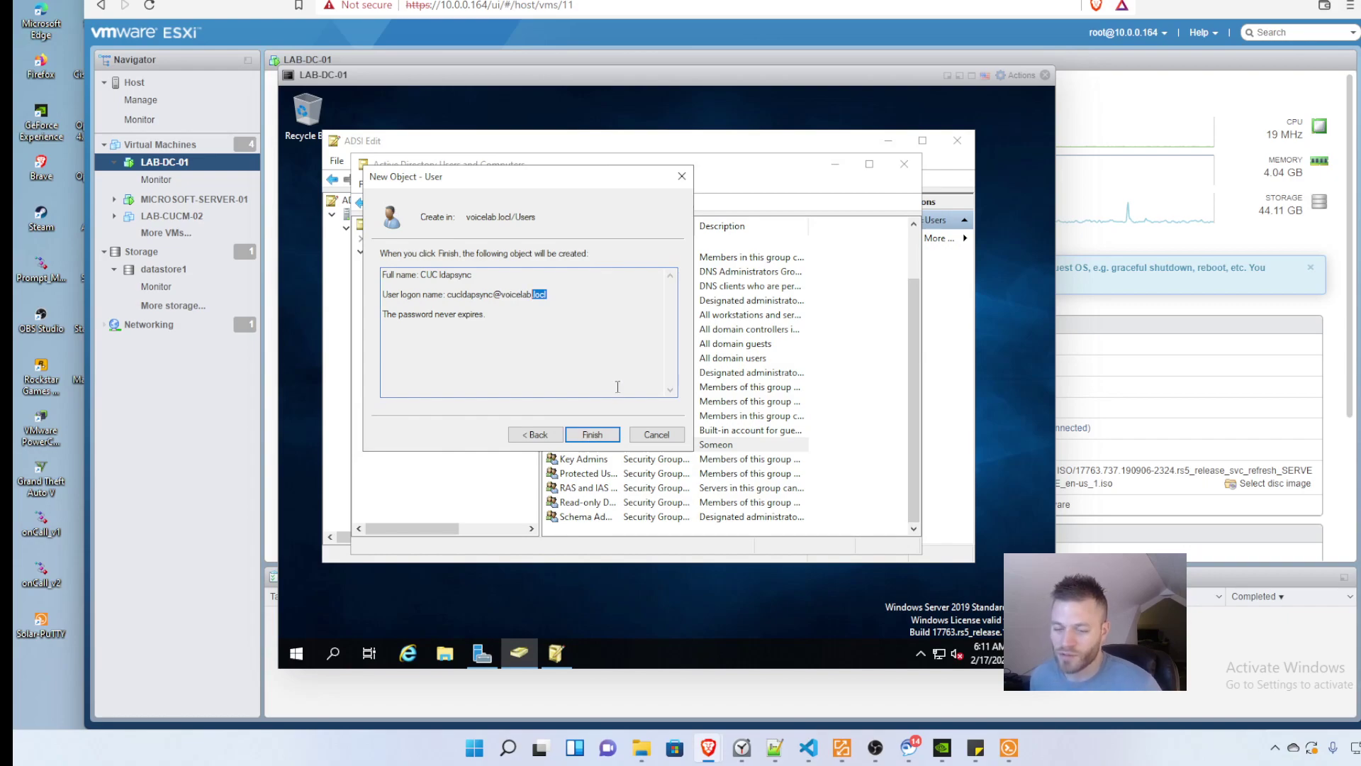
click(593, 434)
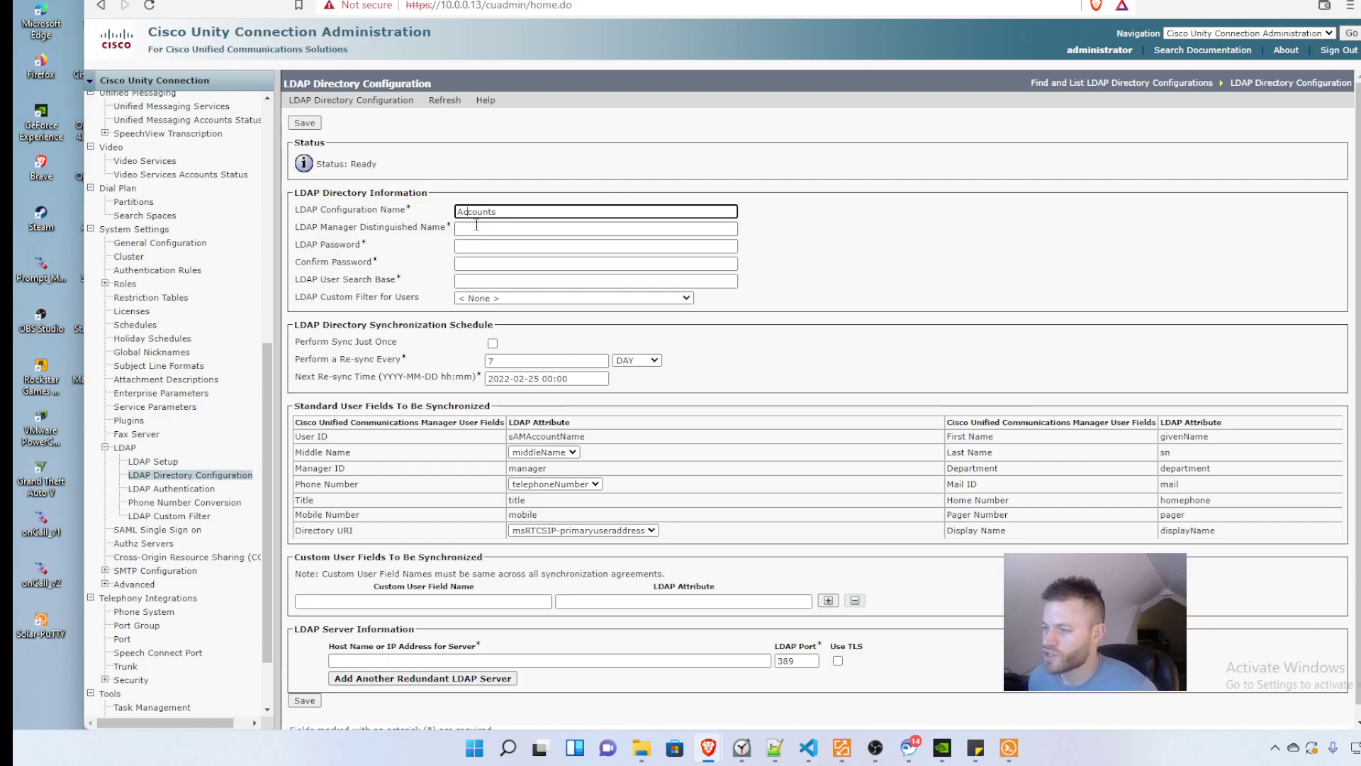
Step: Enter the cucldapsync account's logon as the LDAP manager distinguished name, checking it on the DC
click(478, 224)
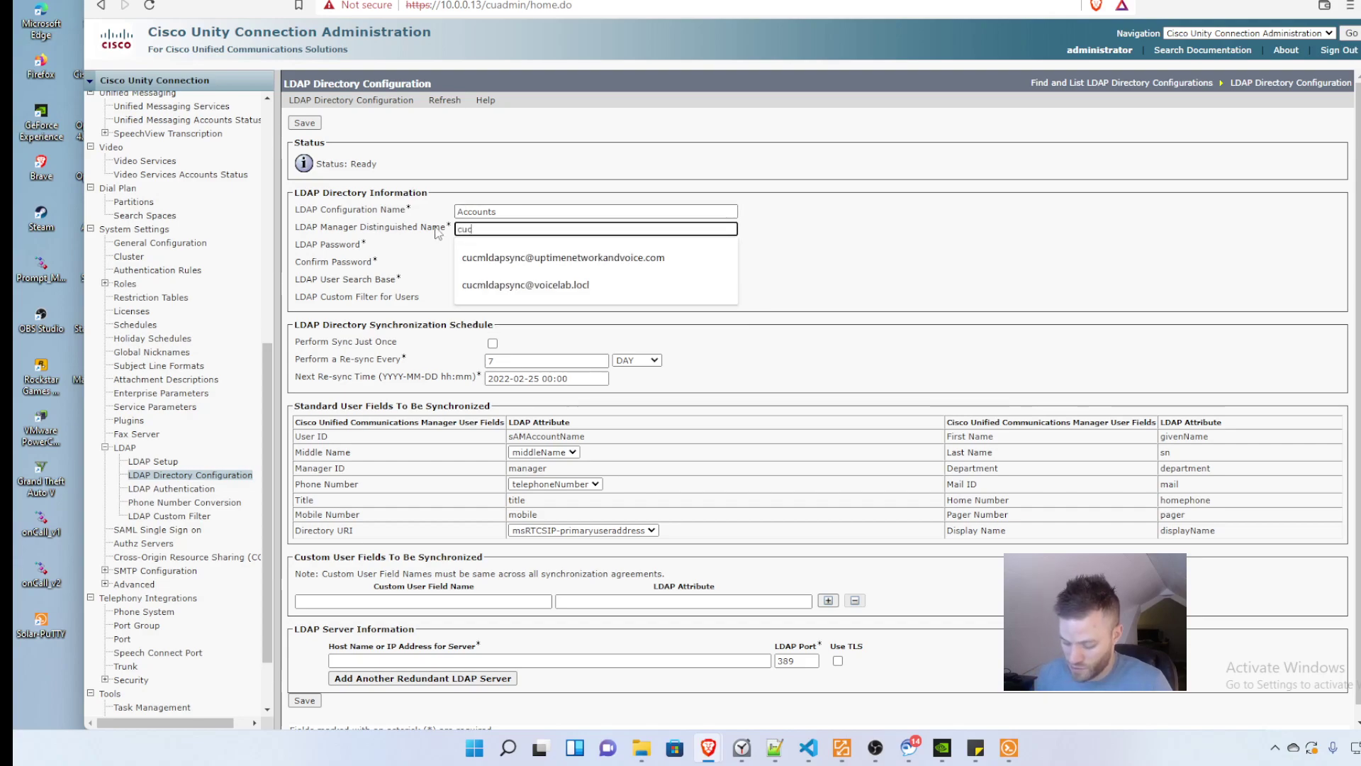
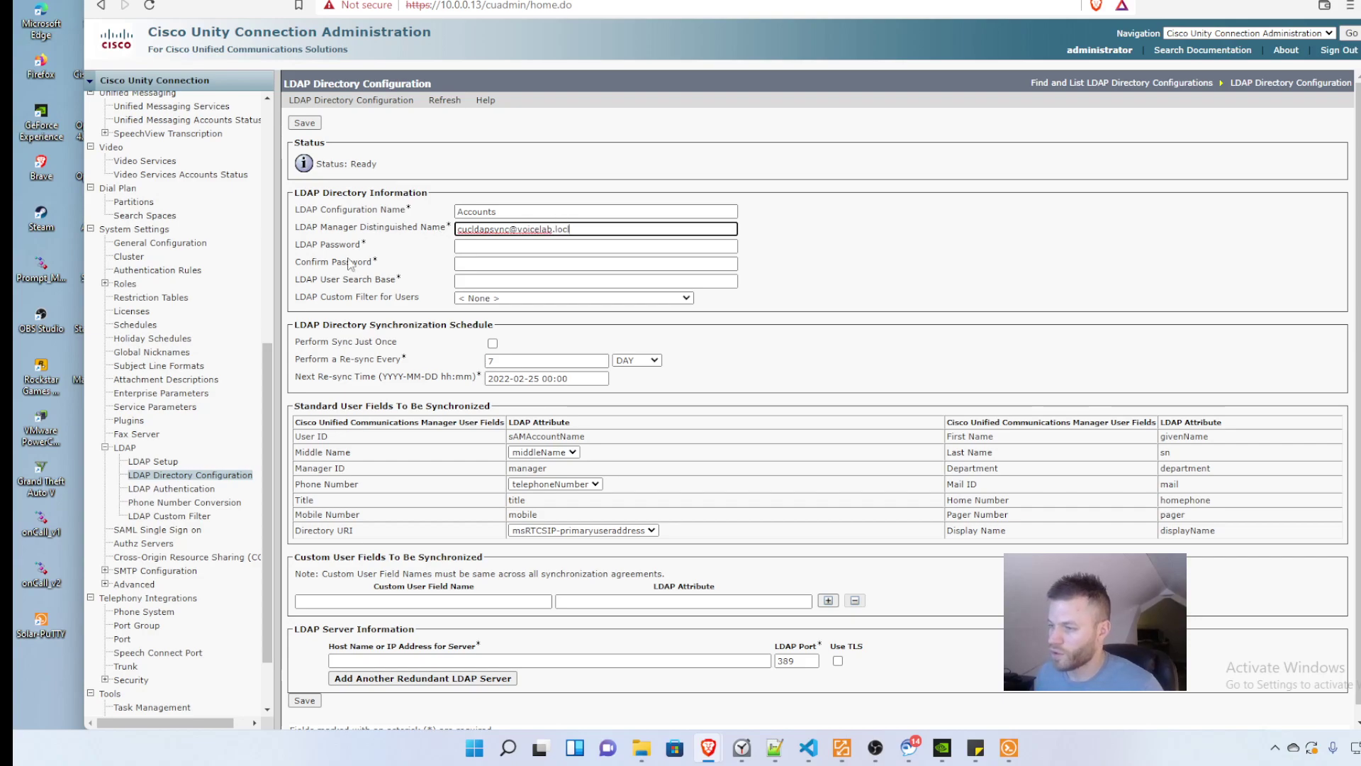
key(ctrl+Tab)
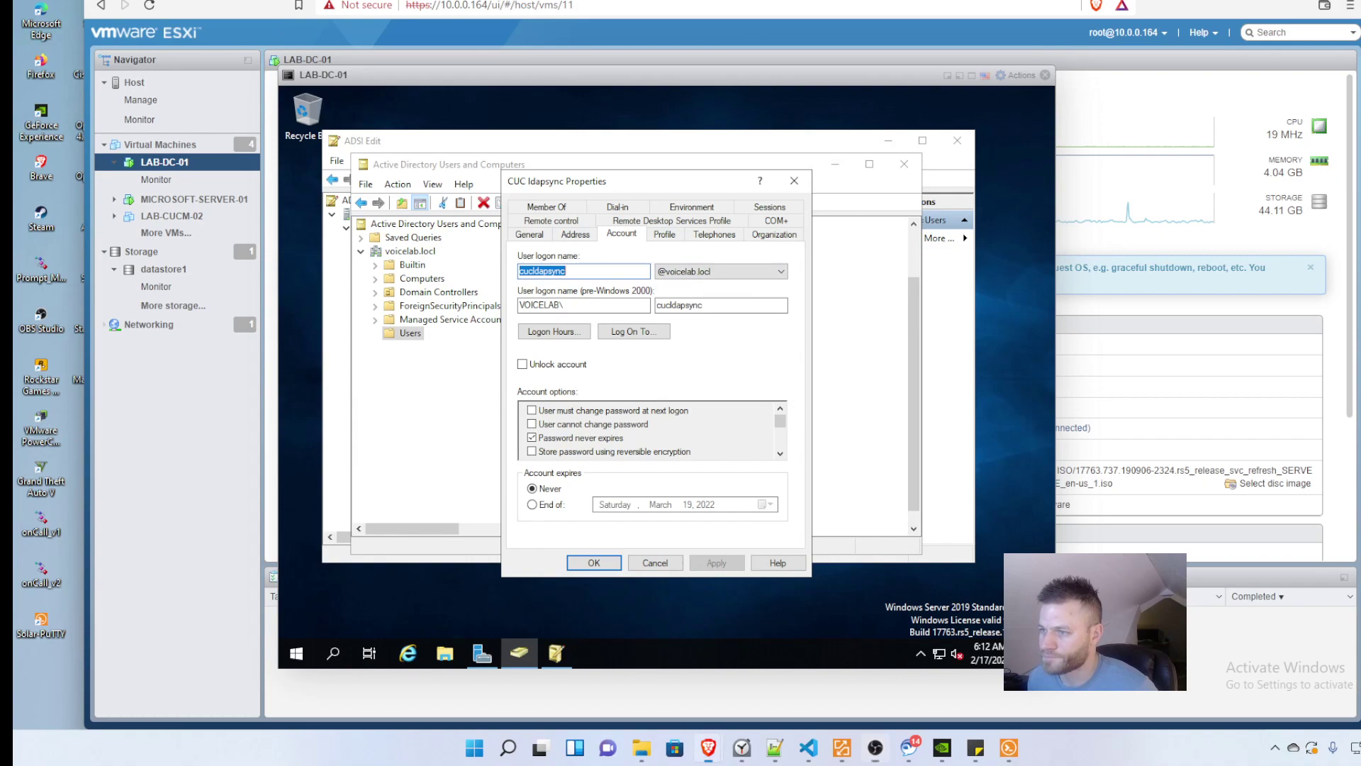
key(ctrl+Tab)
Step: Enter and confirm the LDAP password, then switch to the domain controller console
click(567, 246)
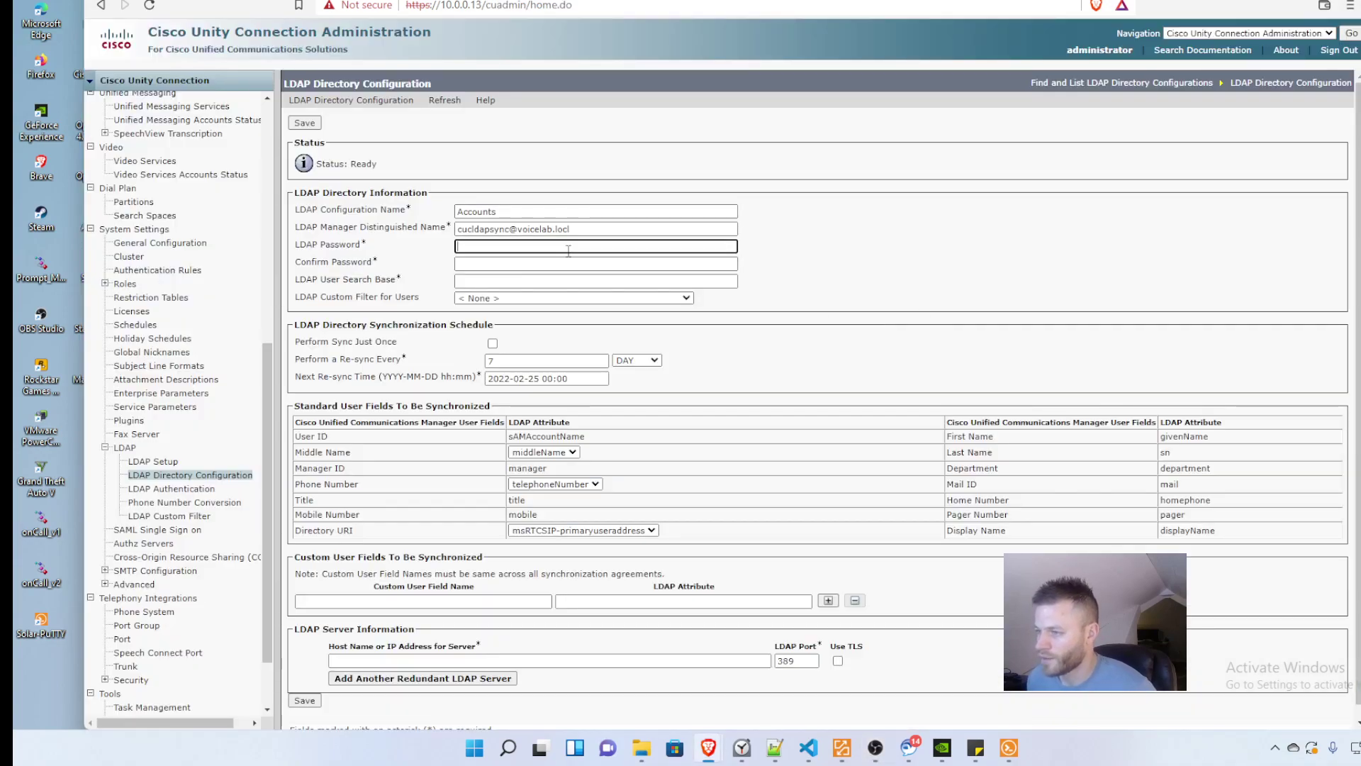
text(•••••••••••)
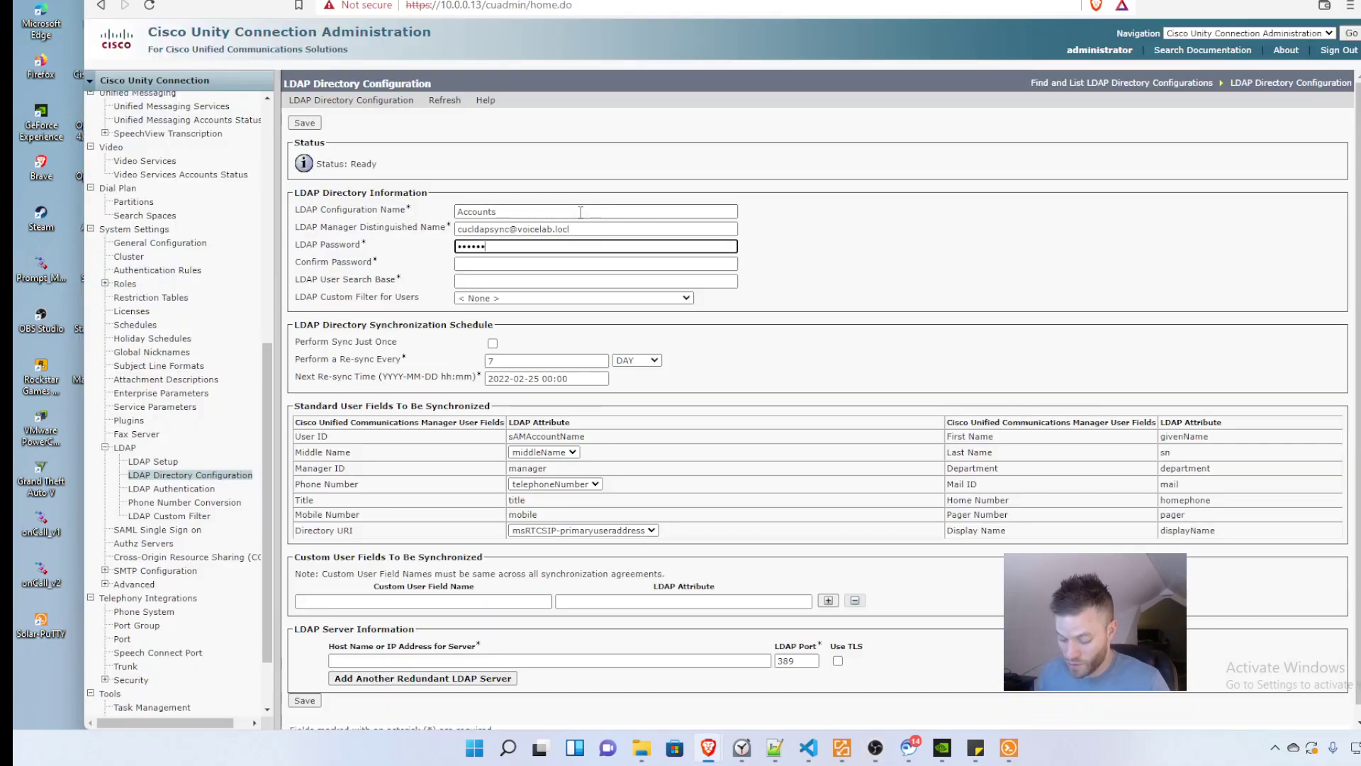
key(Tab)
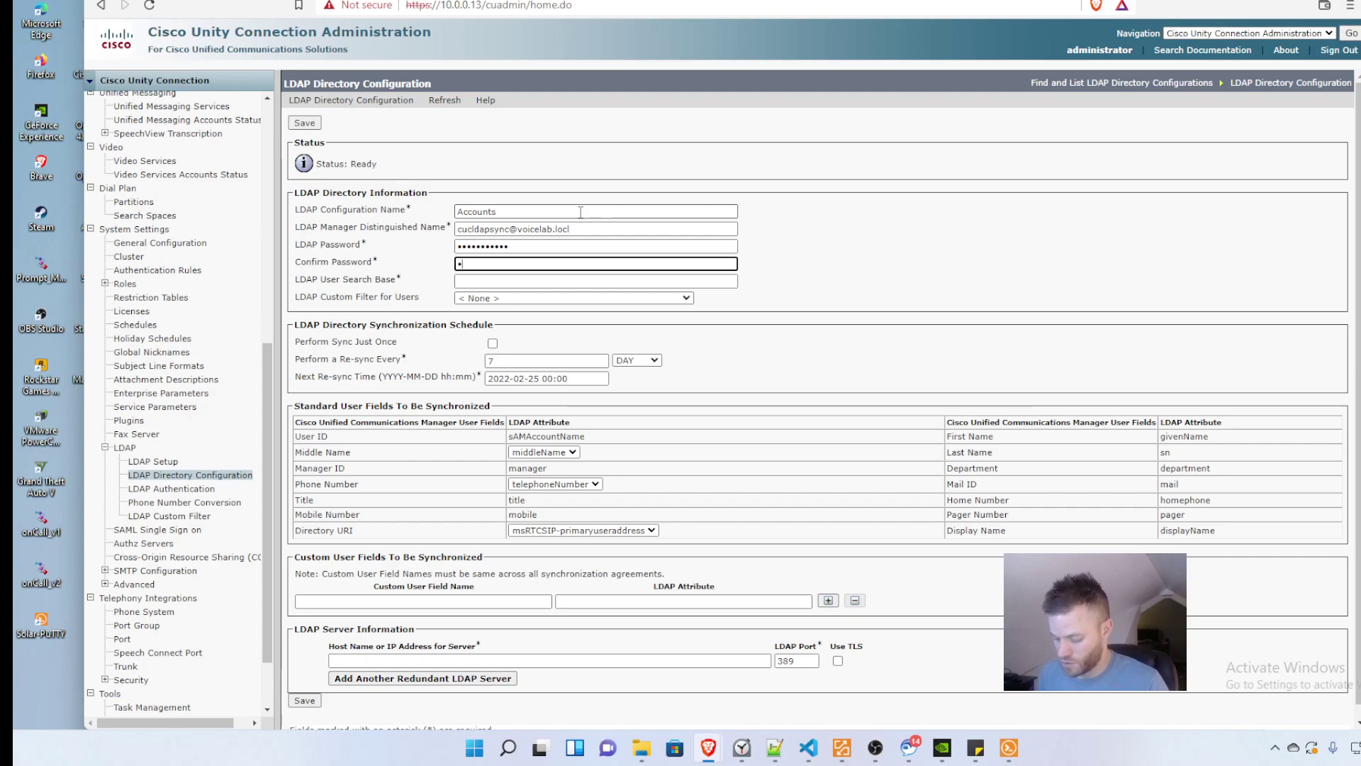
text(•••••••••••)
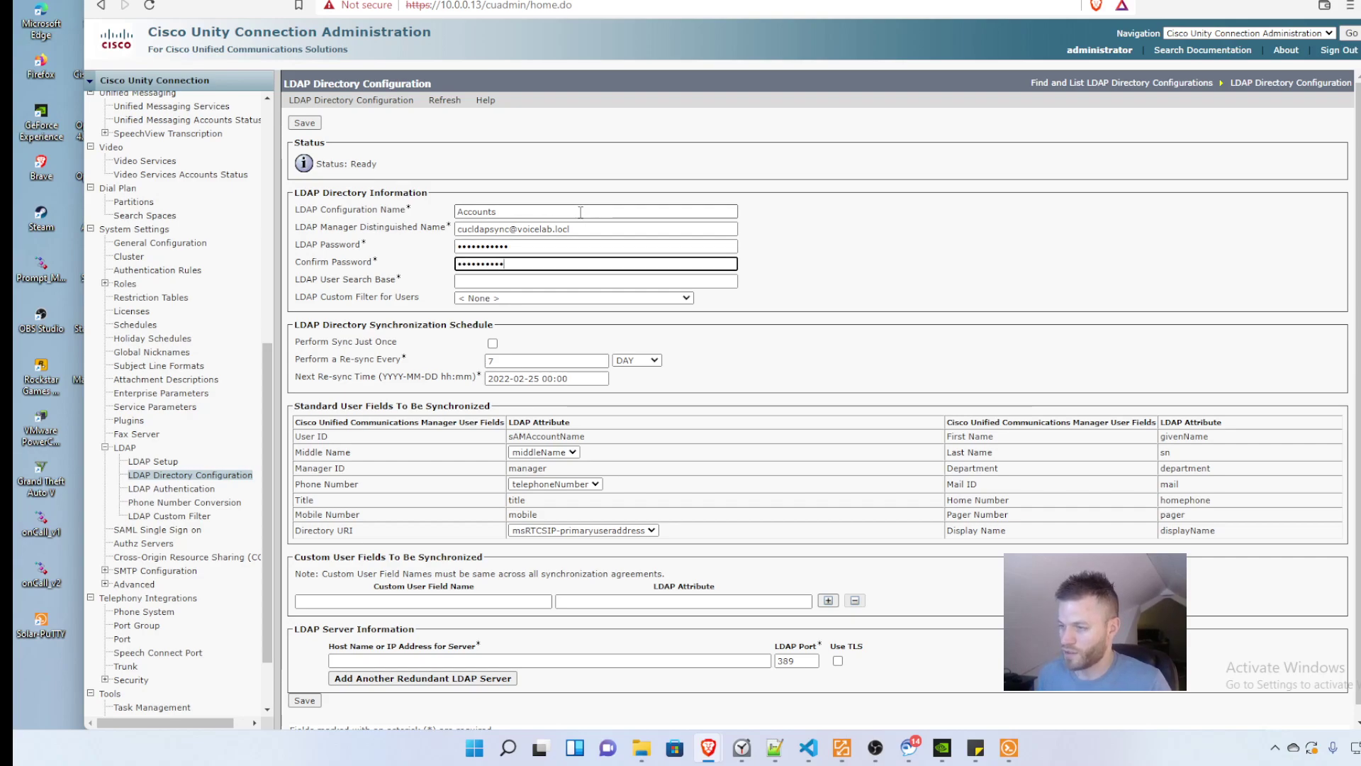
key(Tab)
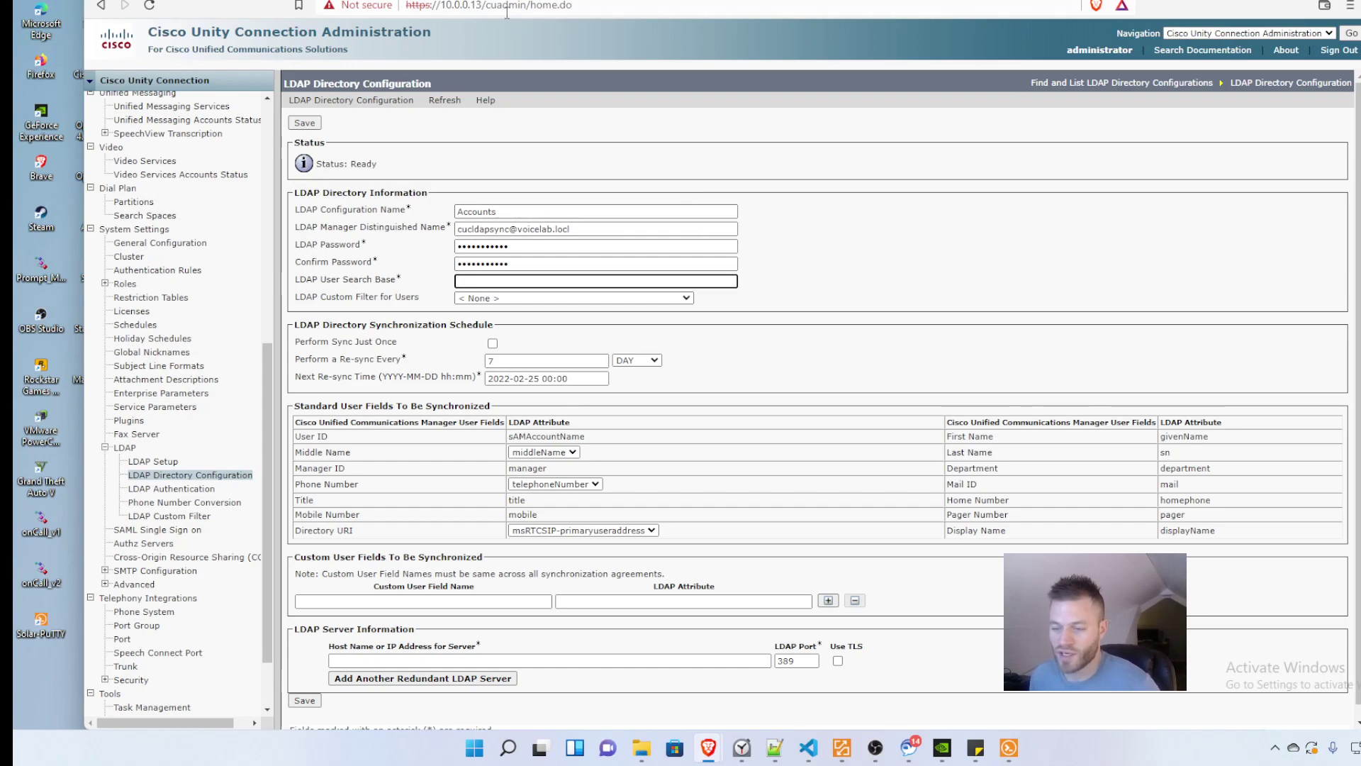
key(ctrl+Tab)
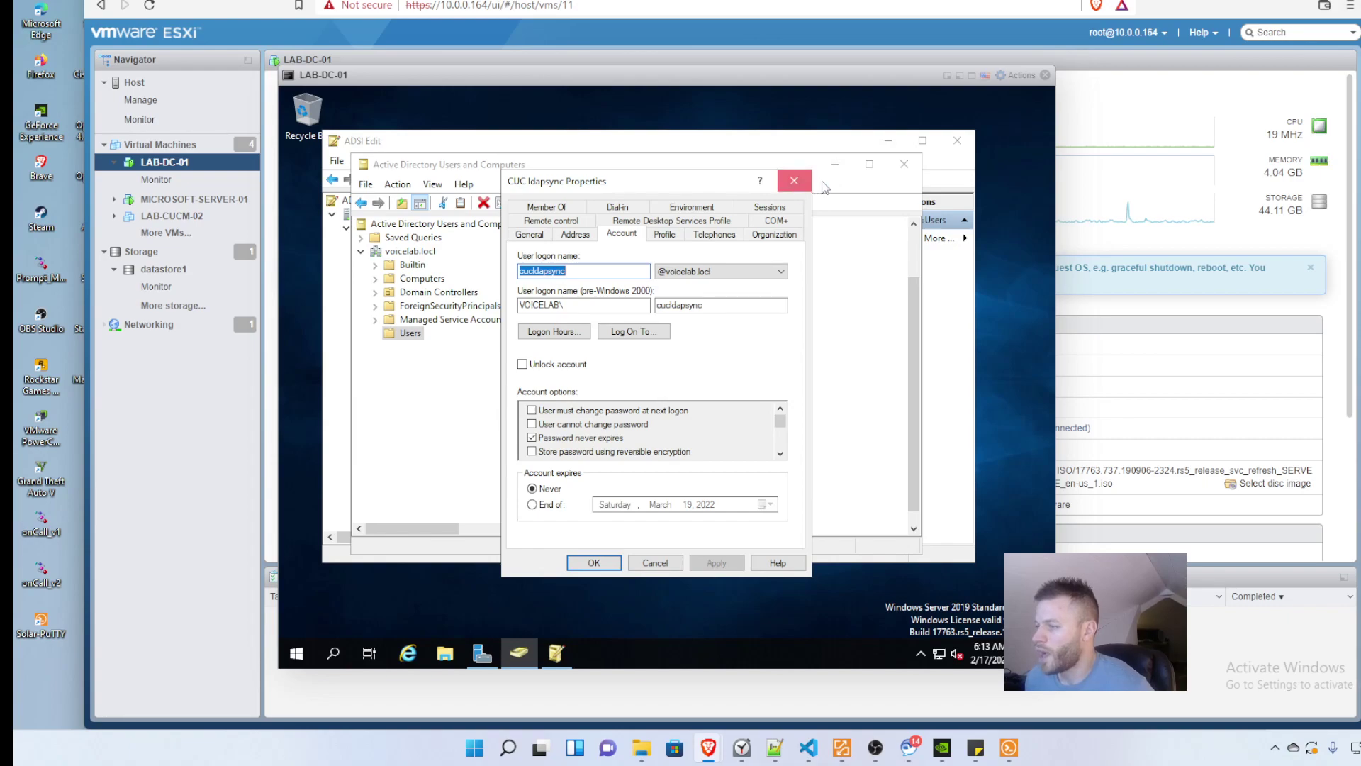
Step: Close the sync account's property dialogs, Active Directory Users and Computers, and ADSI Edit
click(794, 181)
click(904, 166)
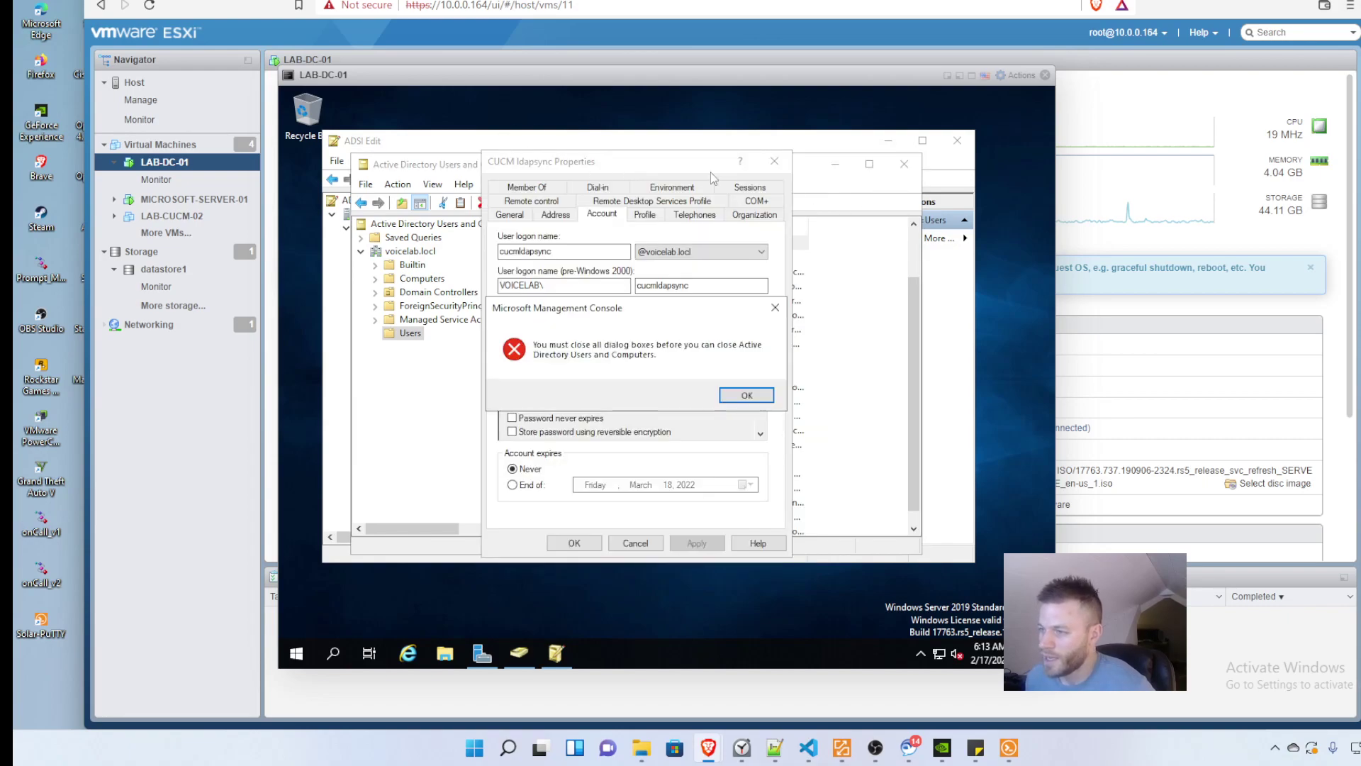
click(746, 395)
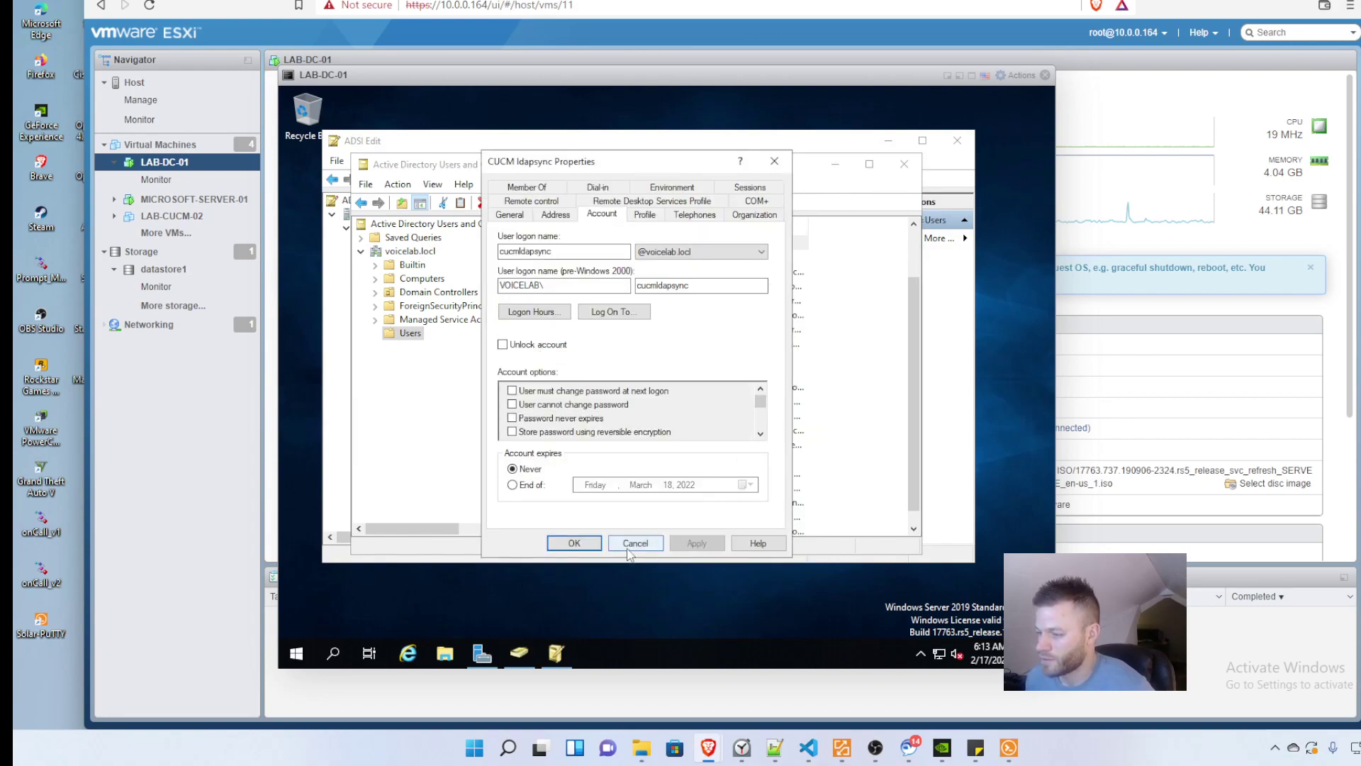
key(Escape)
click(904, 164)
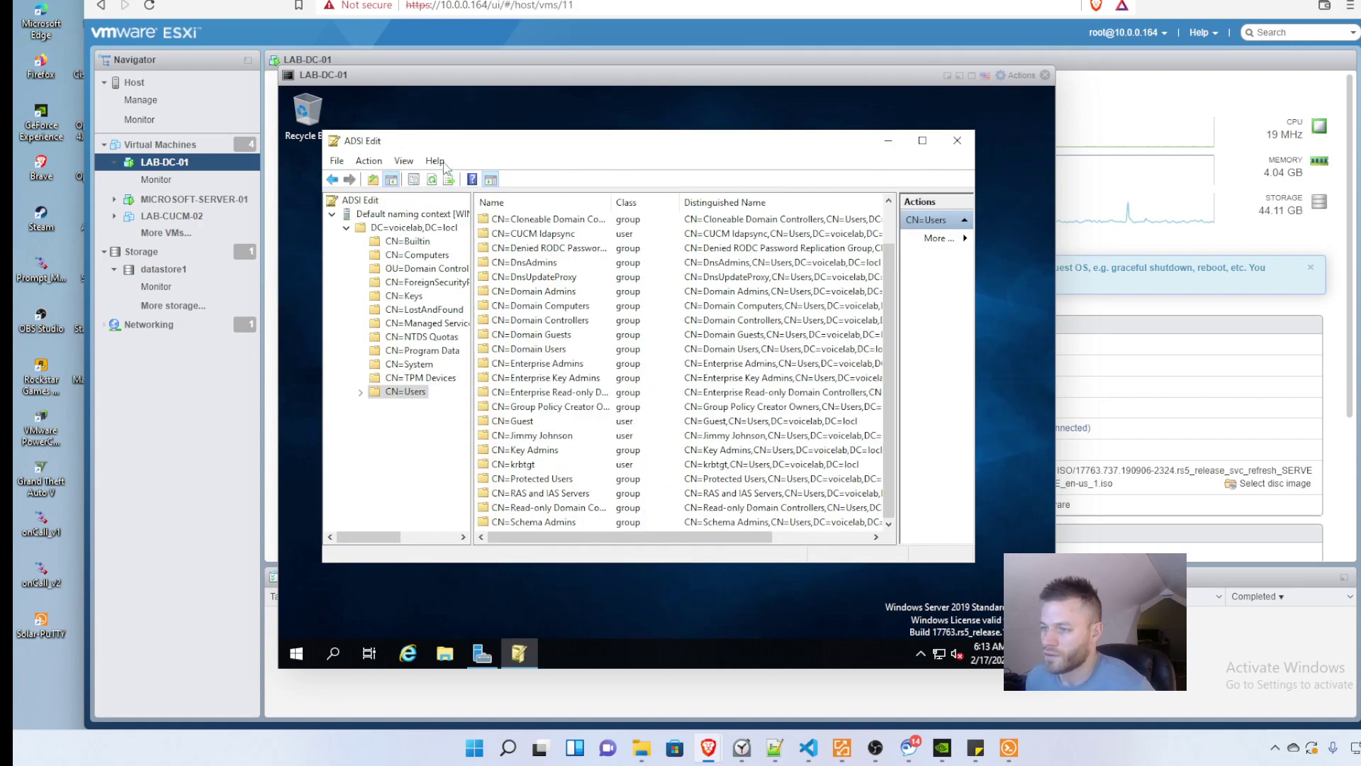
click(957, 140)
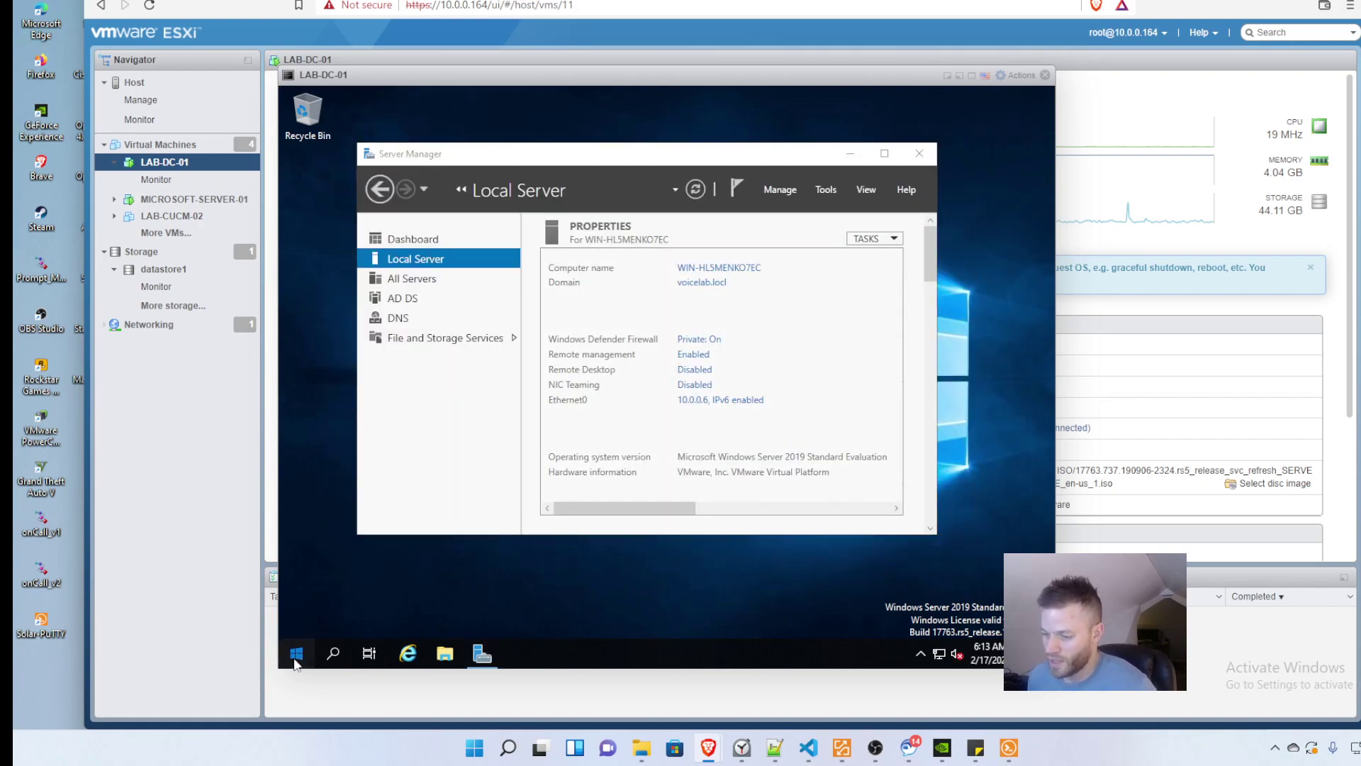
Step: Relaunch ADSI Edit and expand the default naming context down to CN=Users
click(297, 653)
text(adsi)
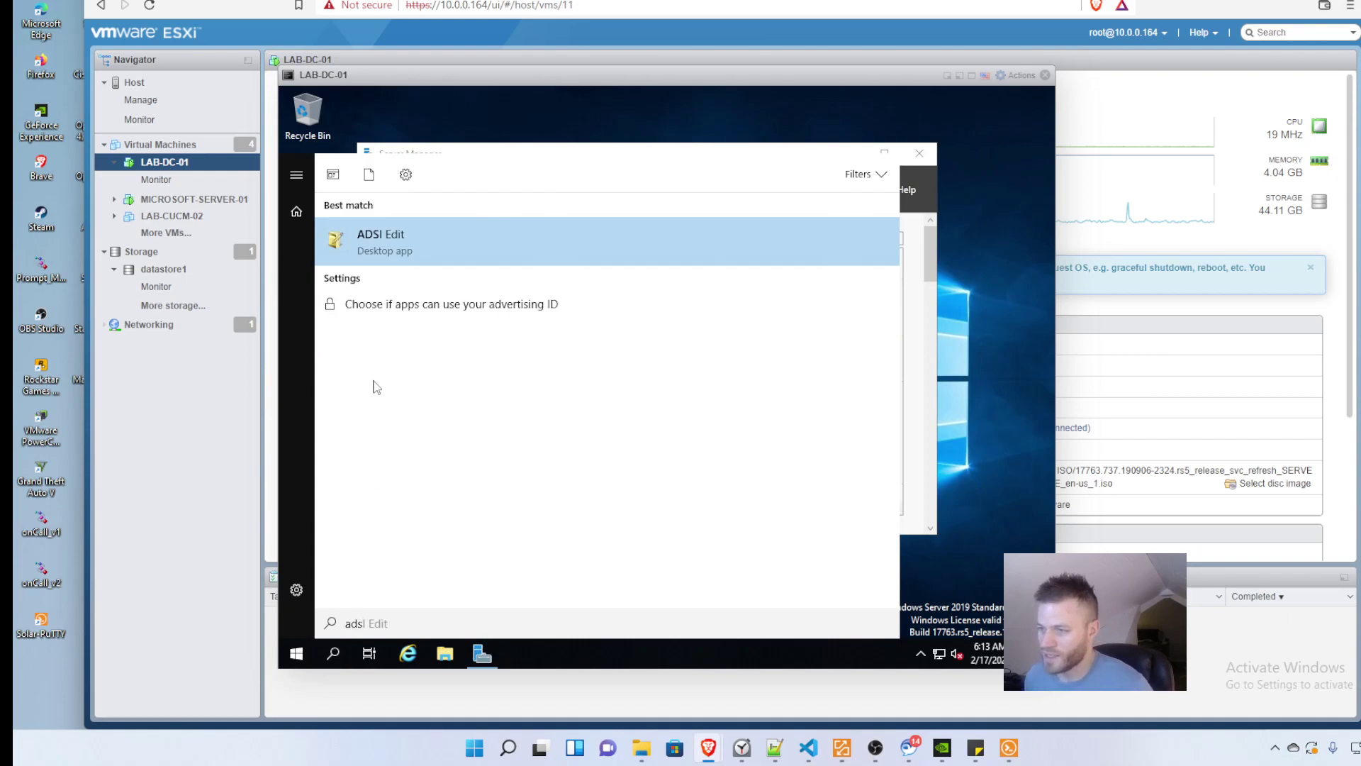
click(389, 244)
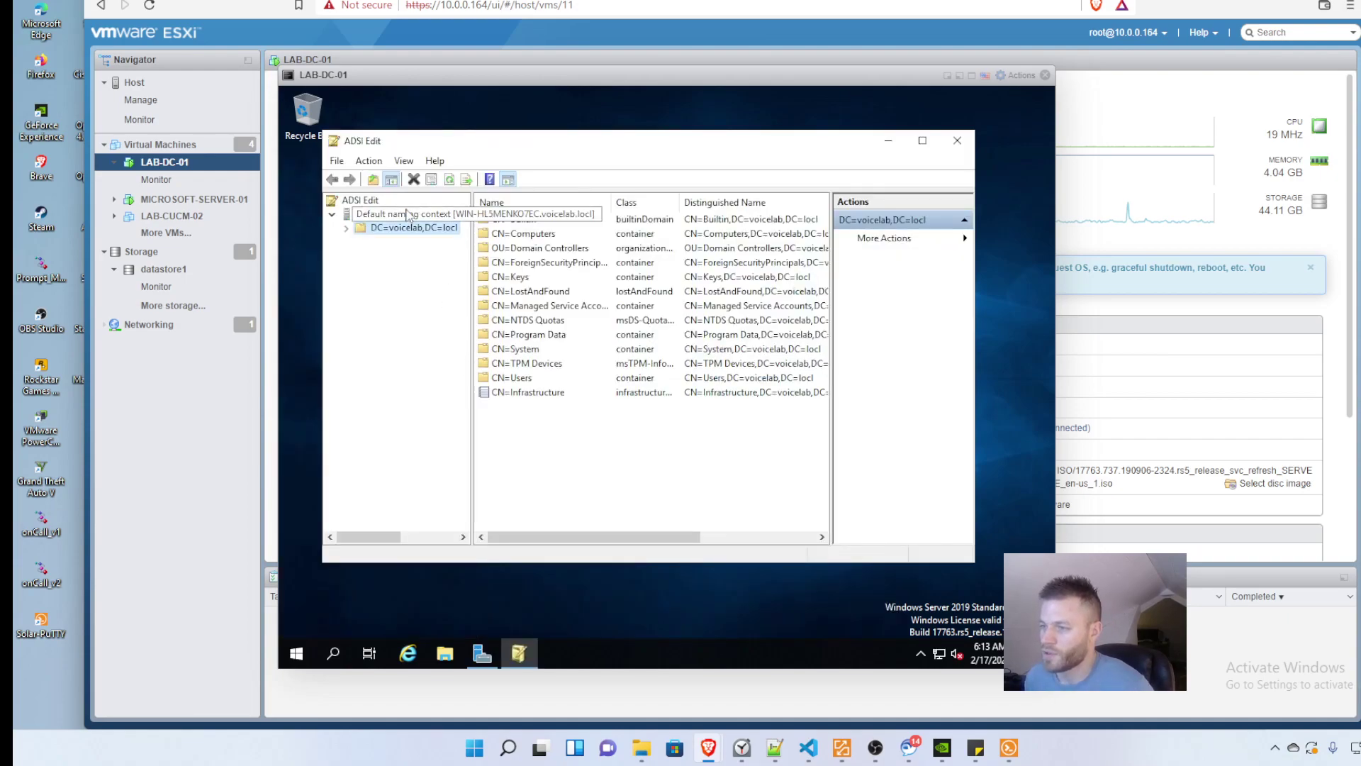
click(382, 214)
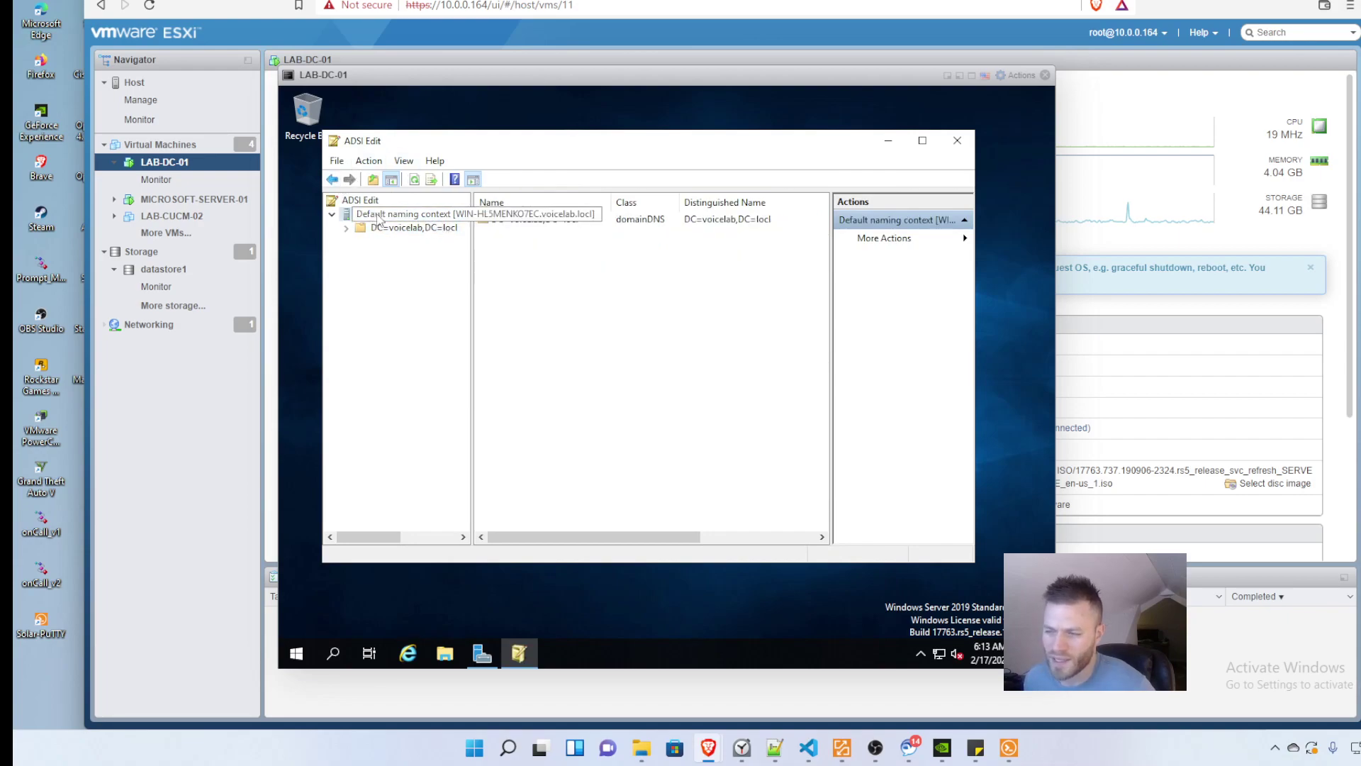
click(447, 229)
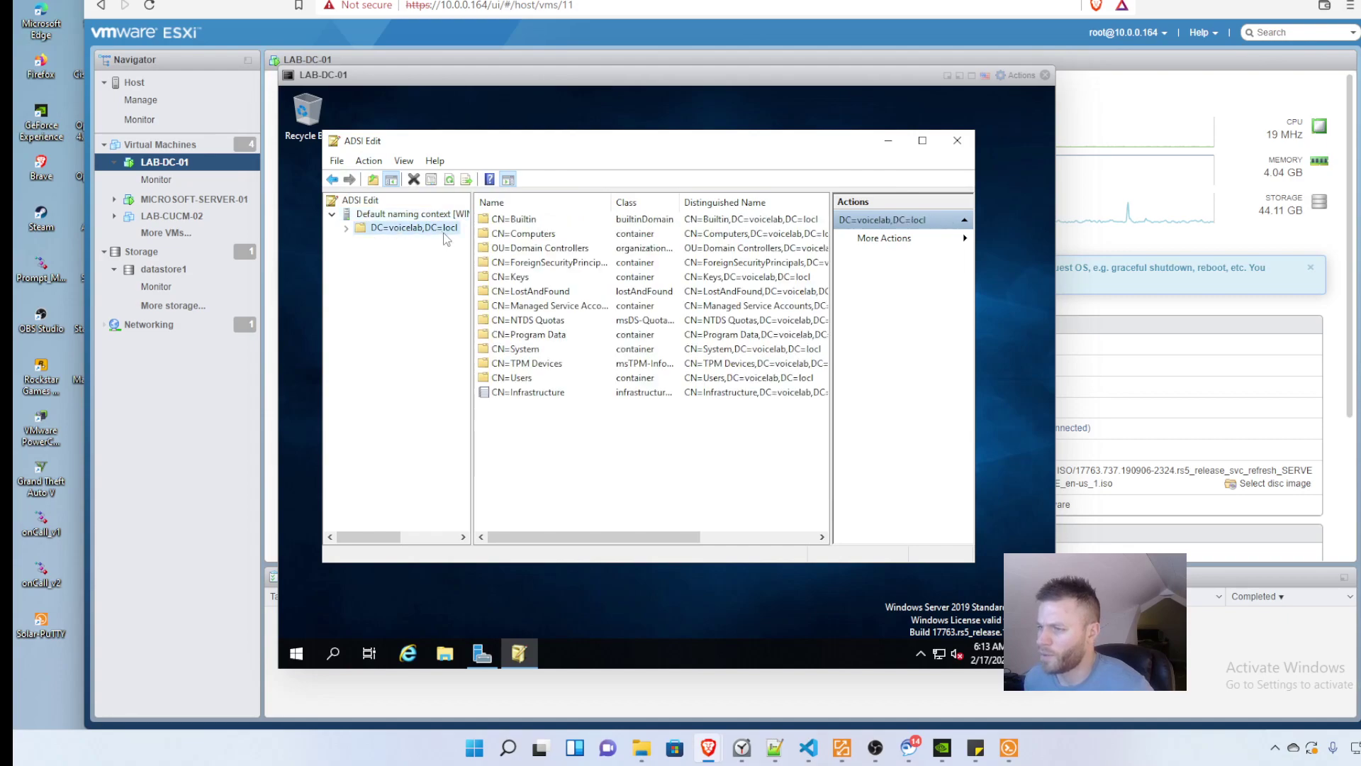
click(383, 214)
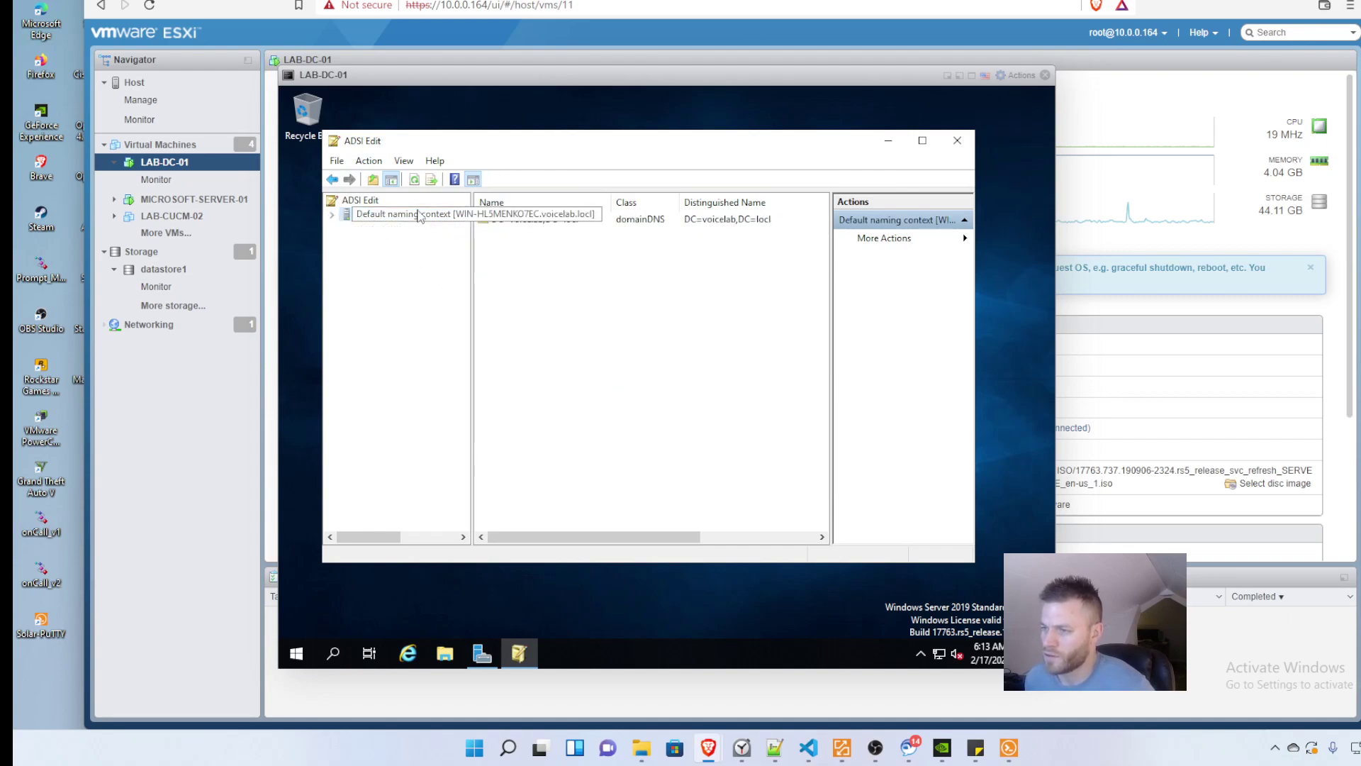
click(421, 233)
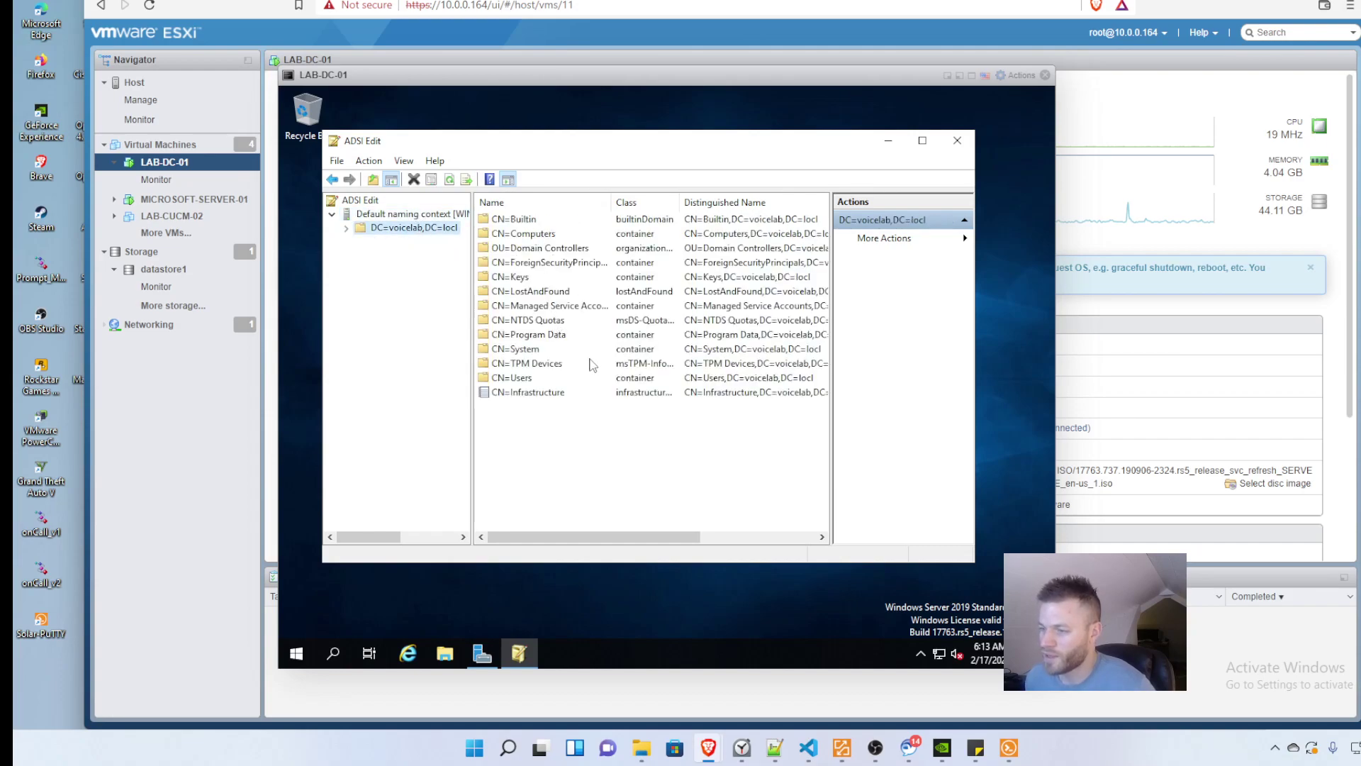
click(512, 383)
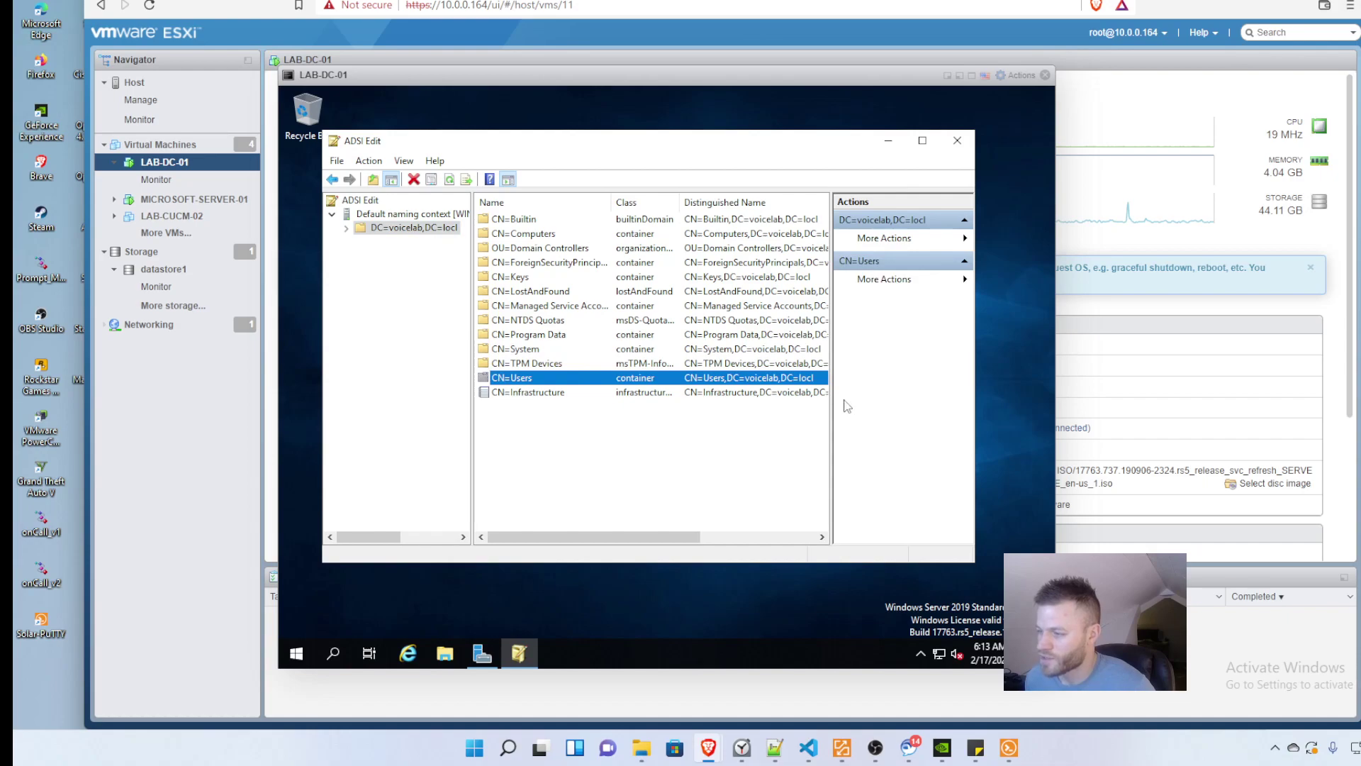
Step: Read the full distinguished name CN=Users,DC=voicelab,DC=locl for the Users container
drag(831, 397, 863, 405)
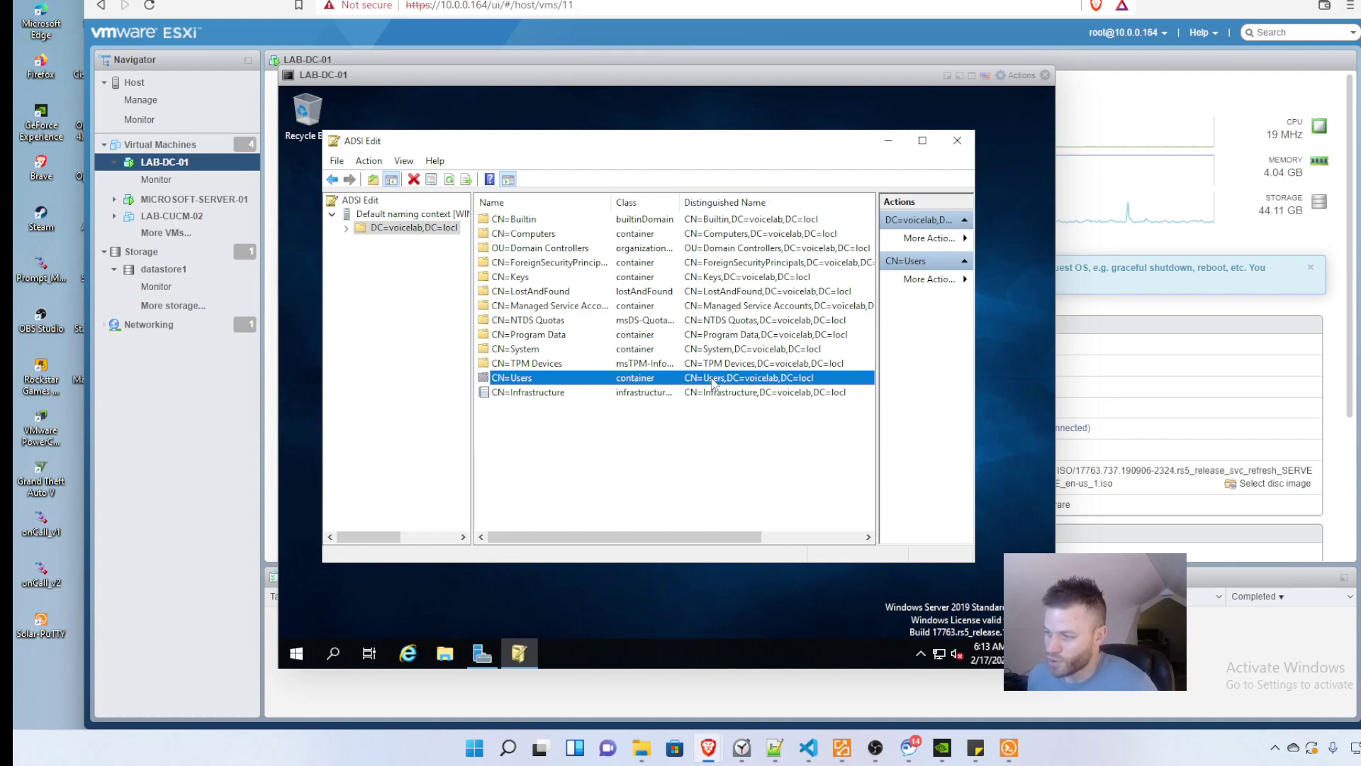
double_click(712, 383)
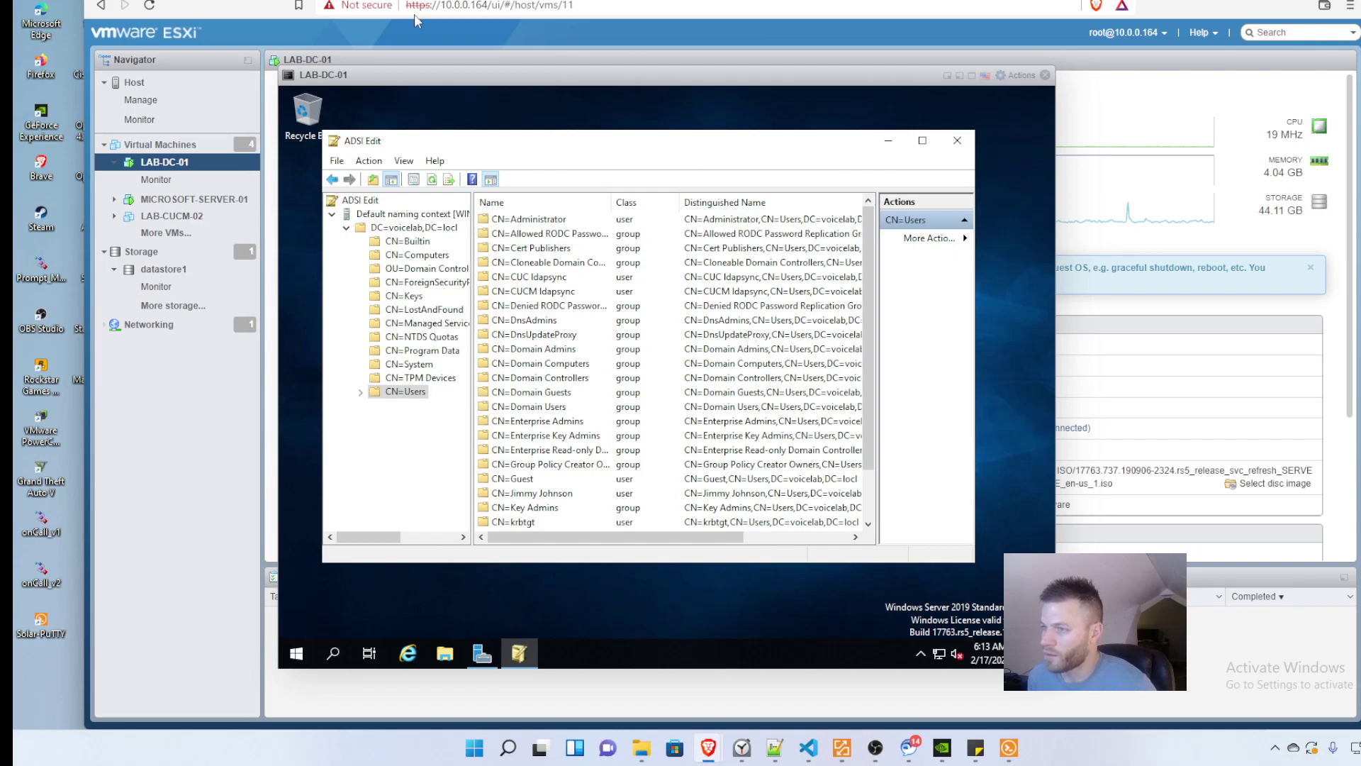
key(ctrl+Tab)
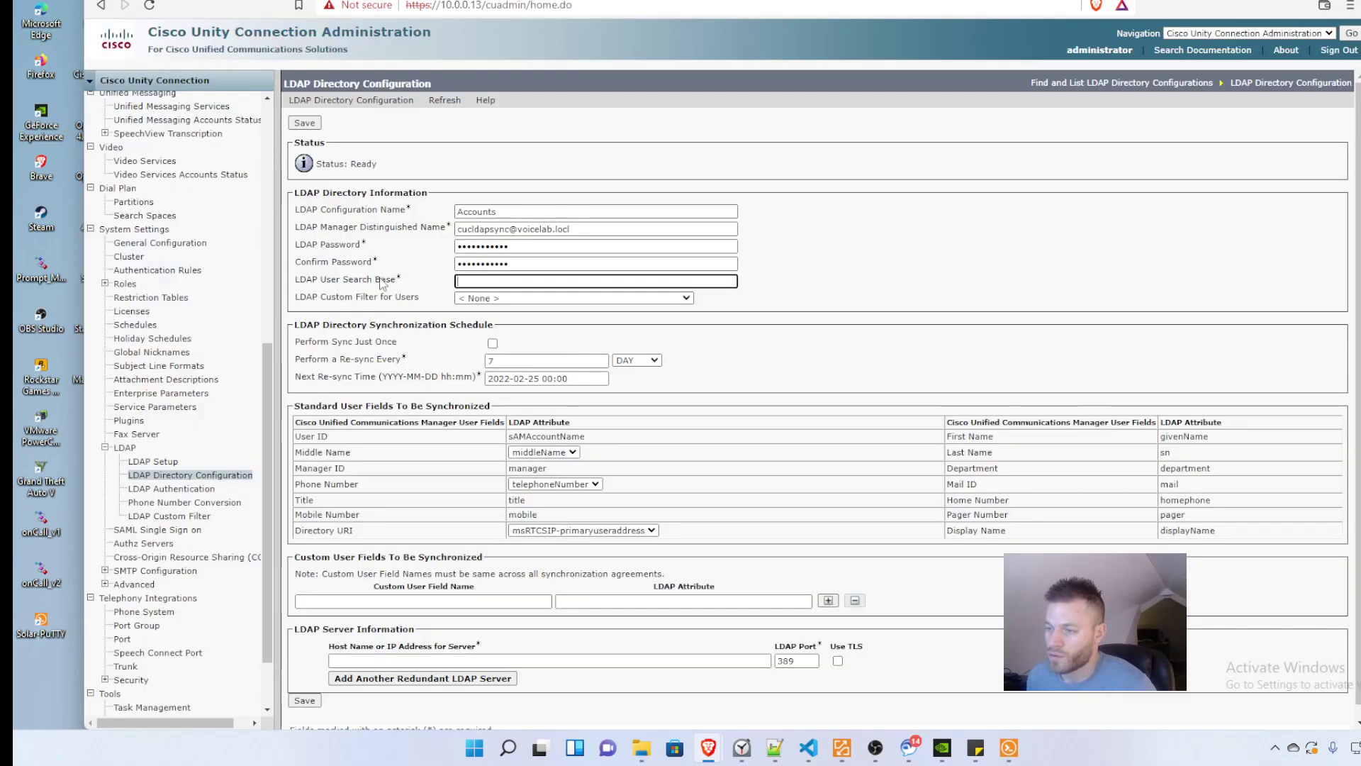
key(ctrl+shift+Tab)
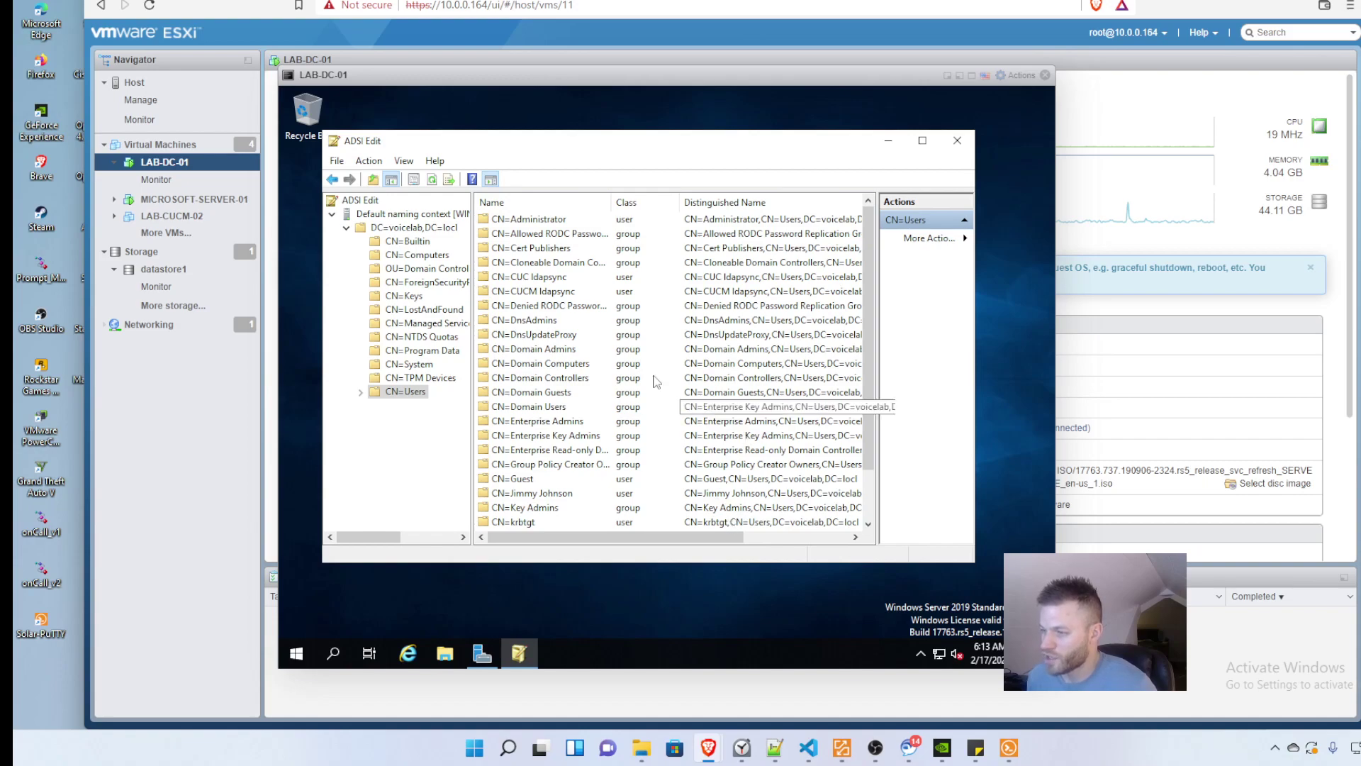
click(413, 392)
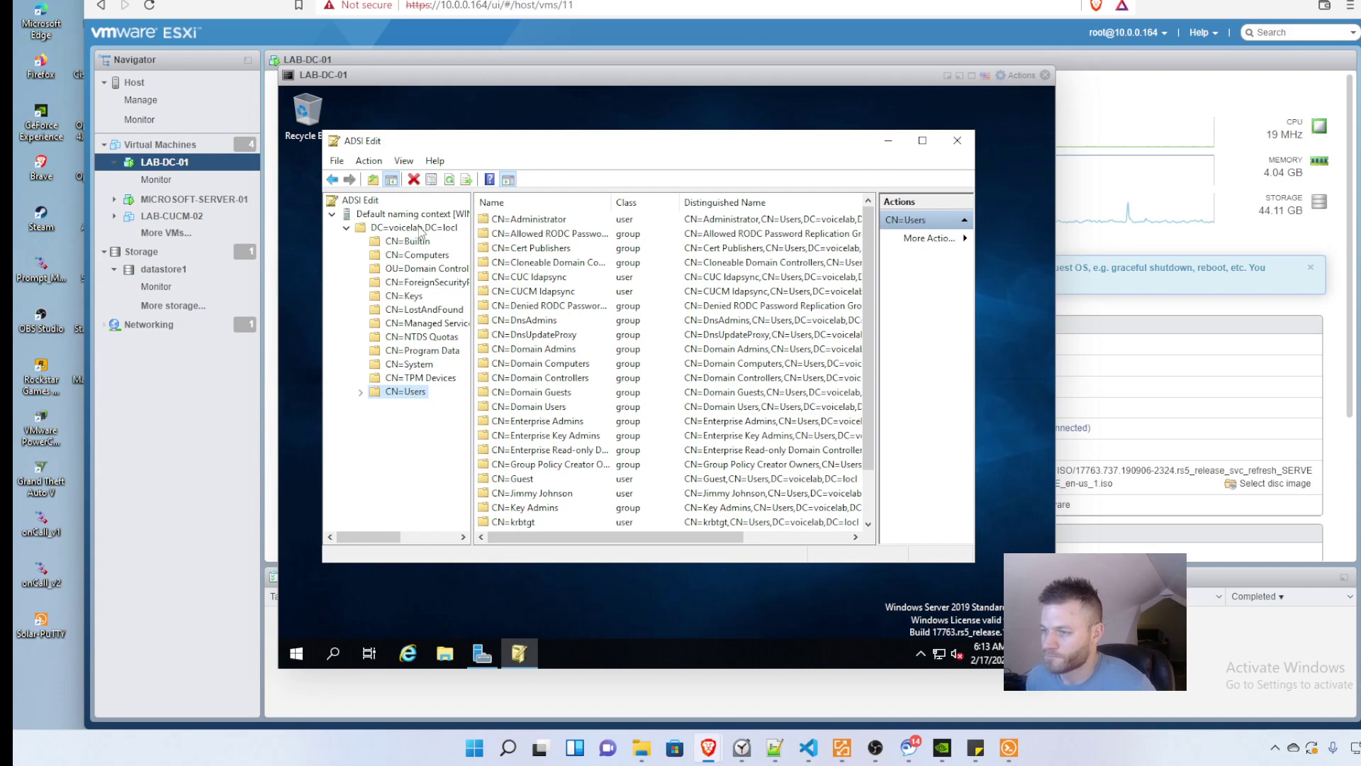
double_click(418, 229)
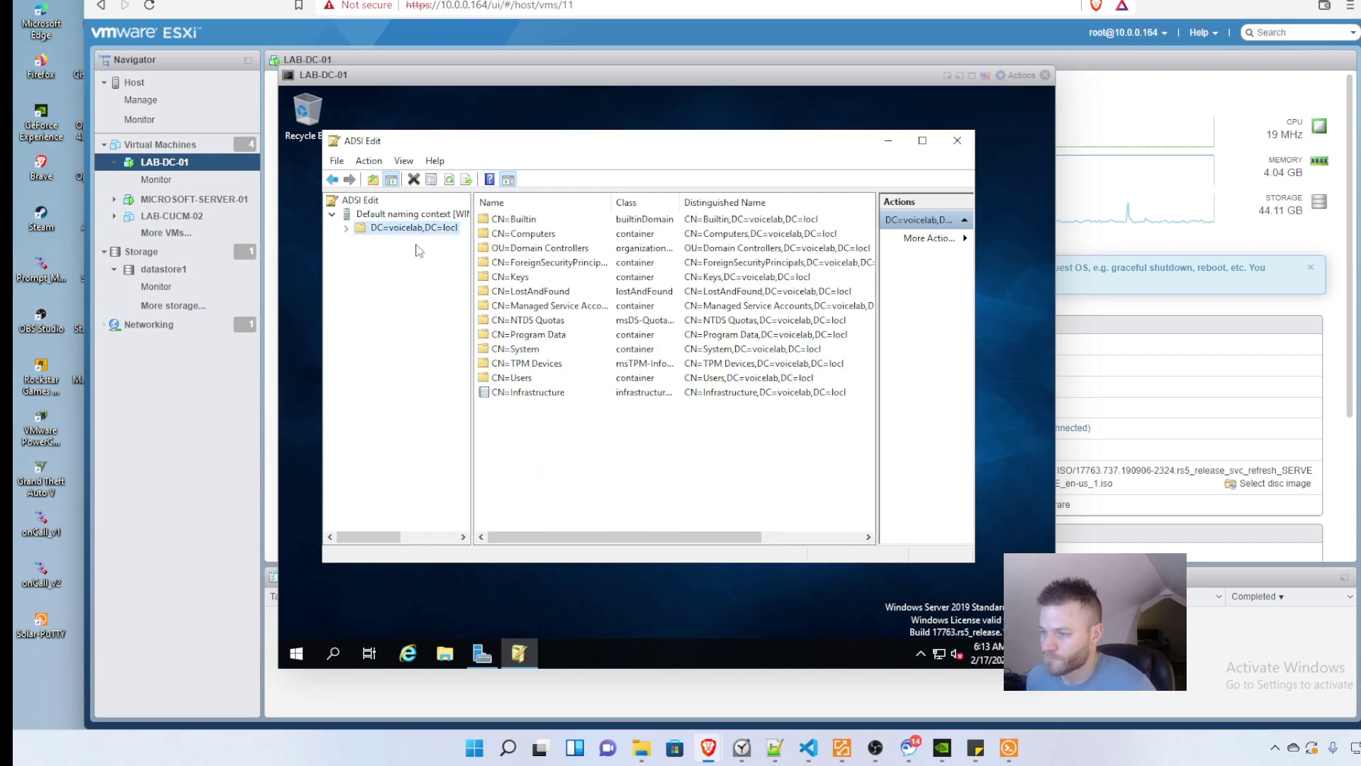
click(515, 379)
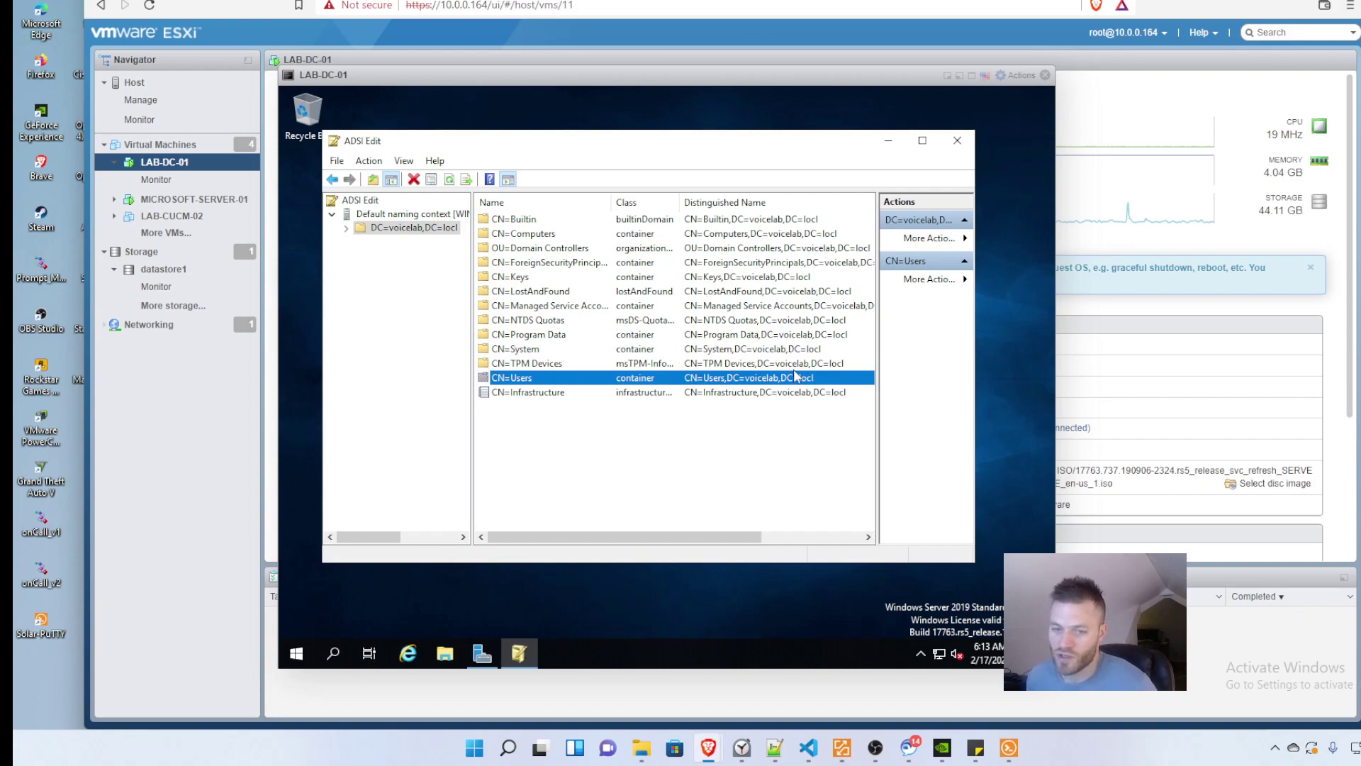
Step: Enter CN=Users,DC=voicelab,DC=locl as the LDAP user search base
key(ctrl+Tab)
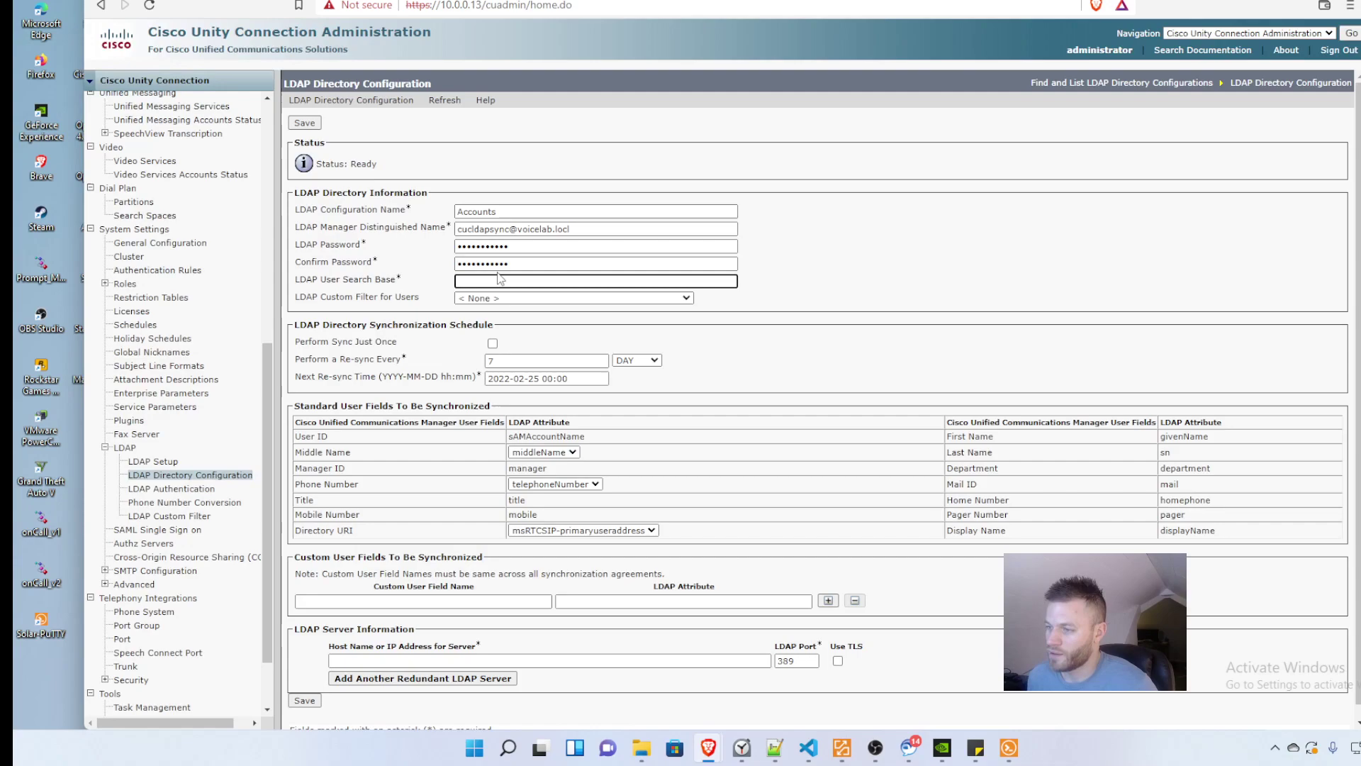
text(CN)
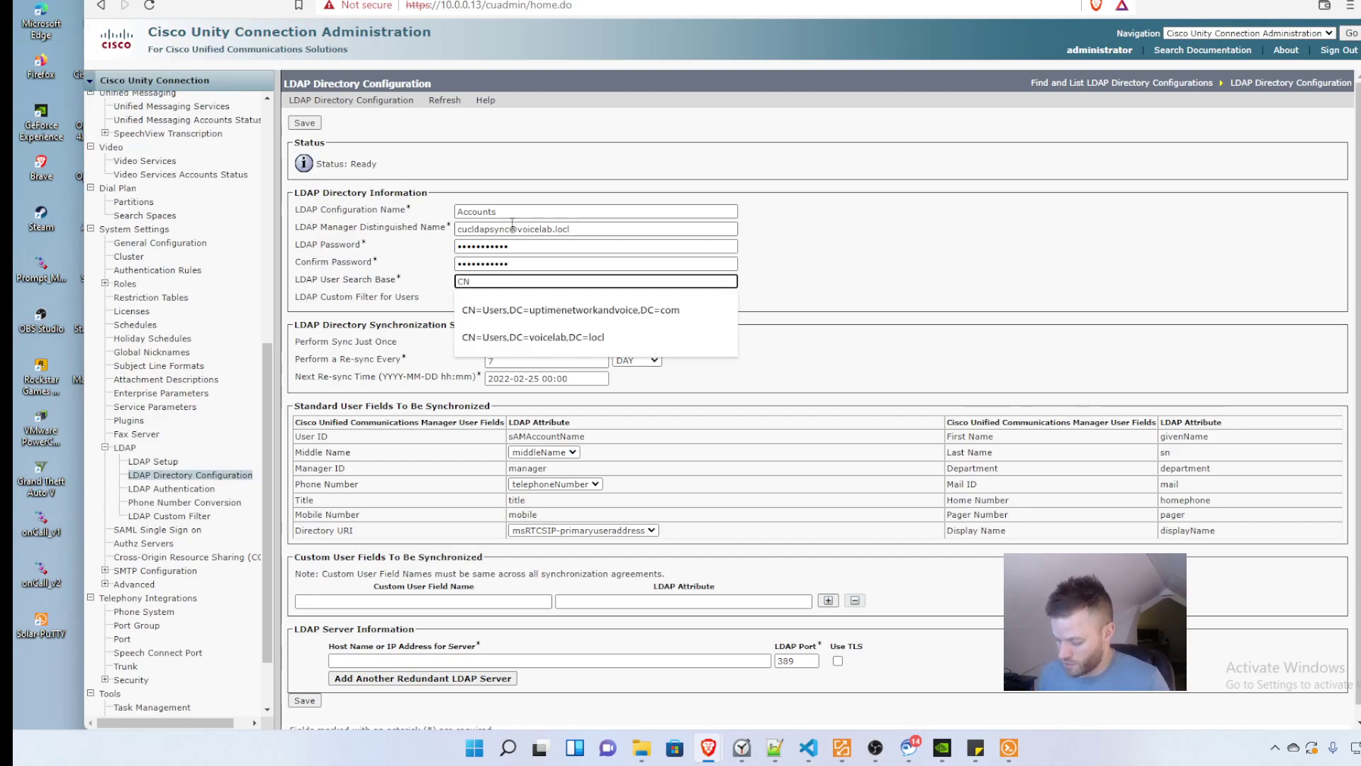
text(=User)
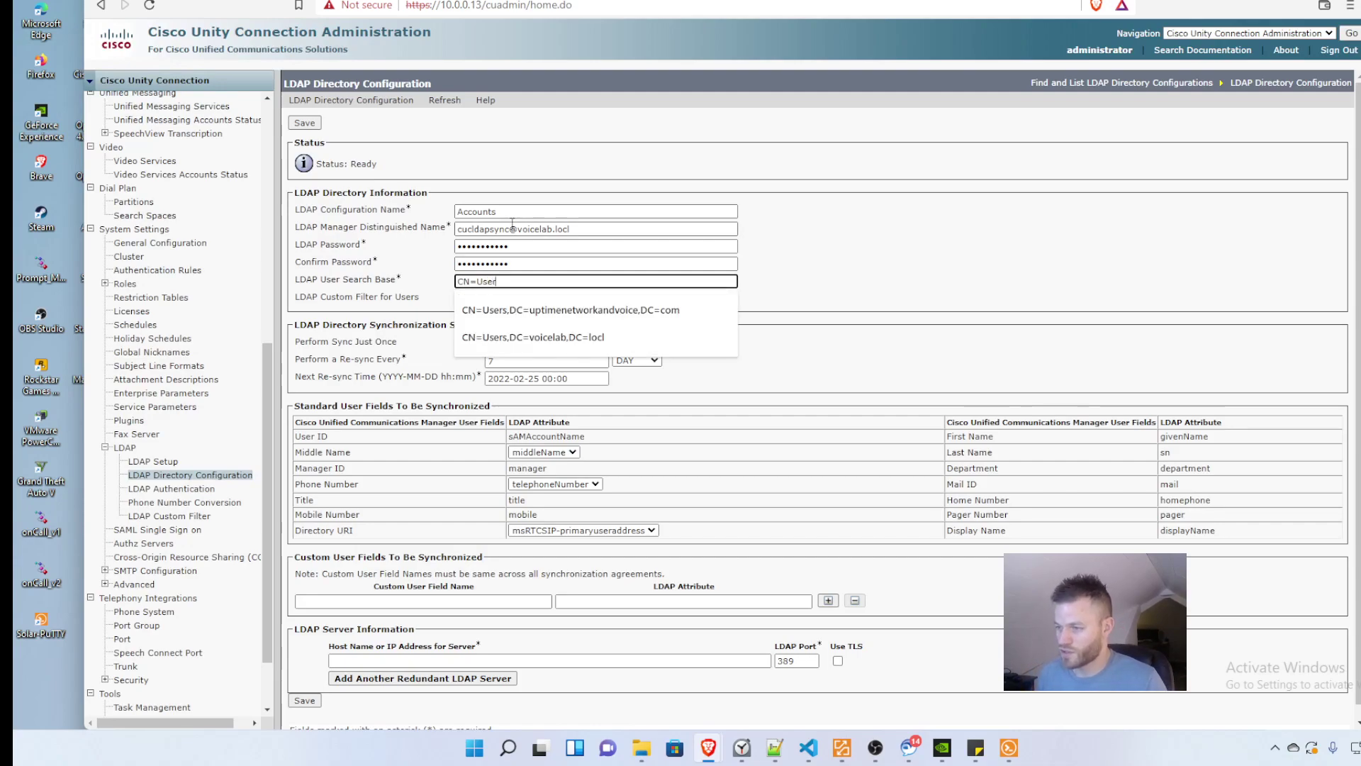
text(s,)
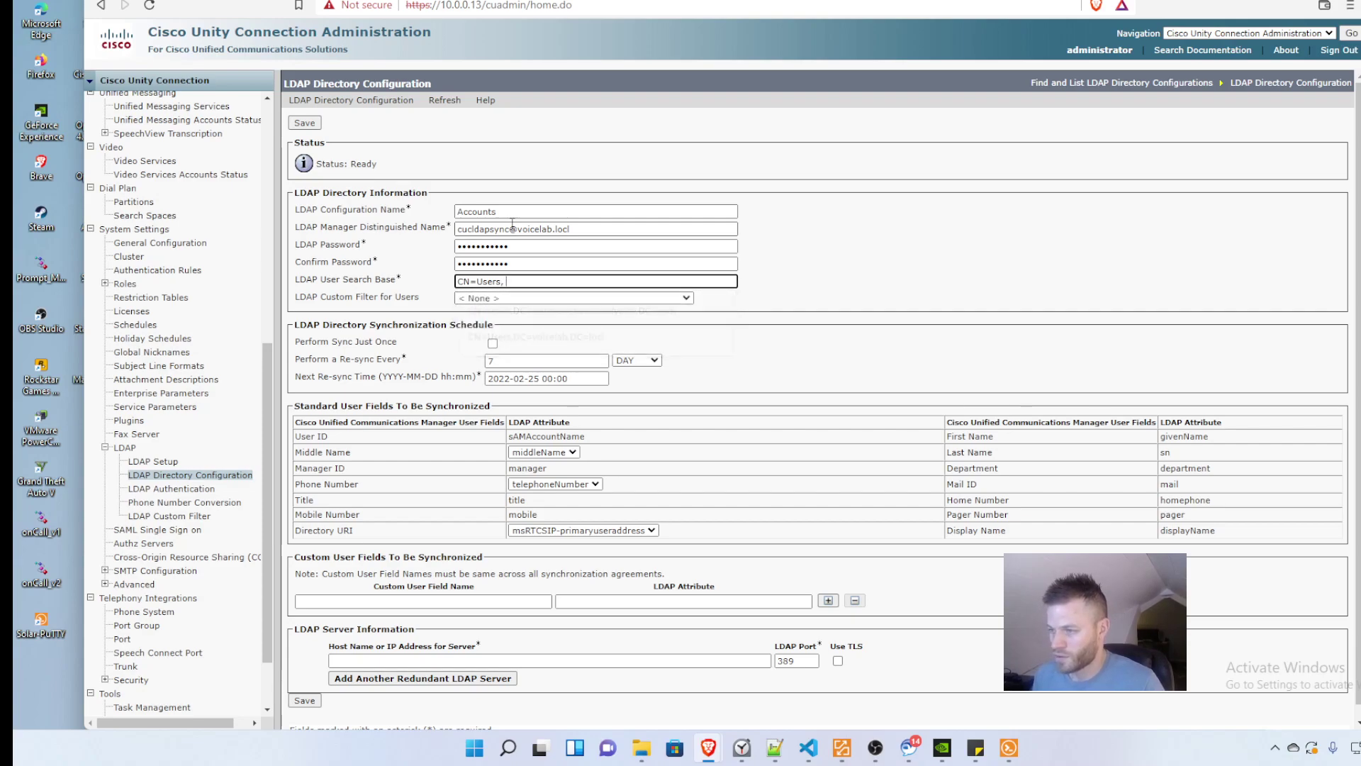
text(DC=)
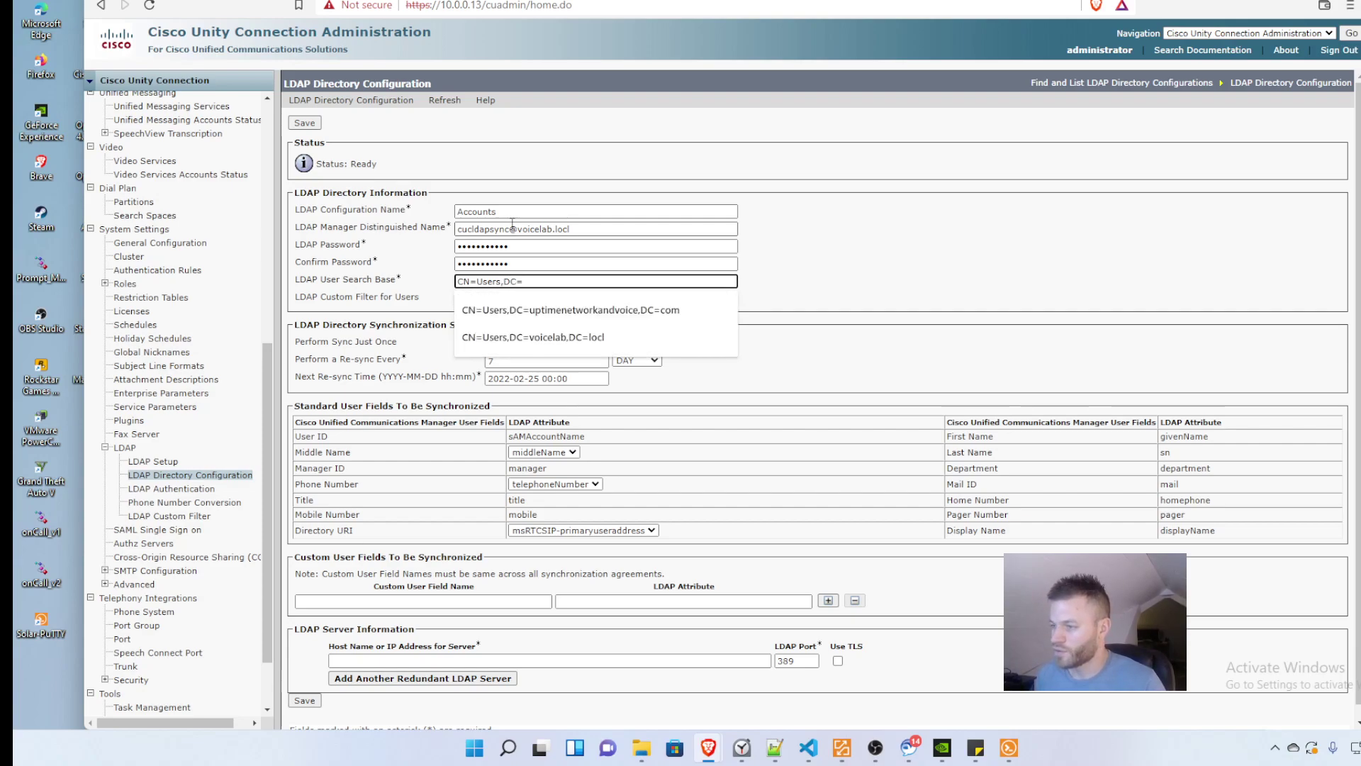
text(voicelab,DC=)
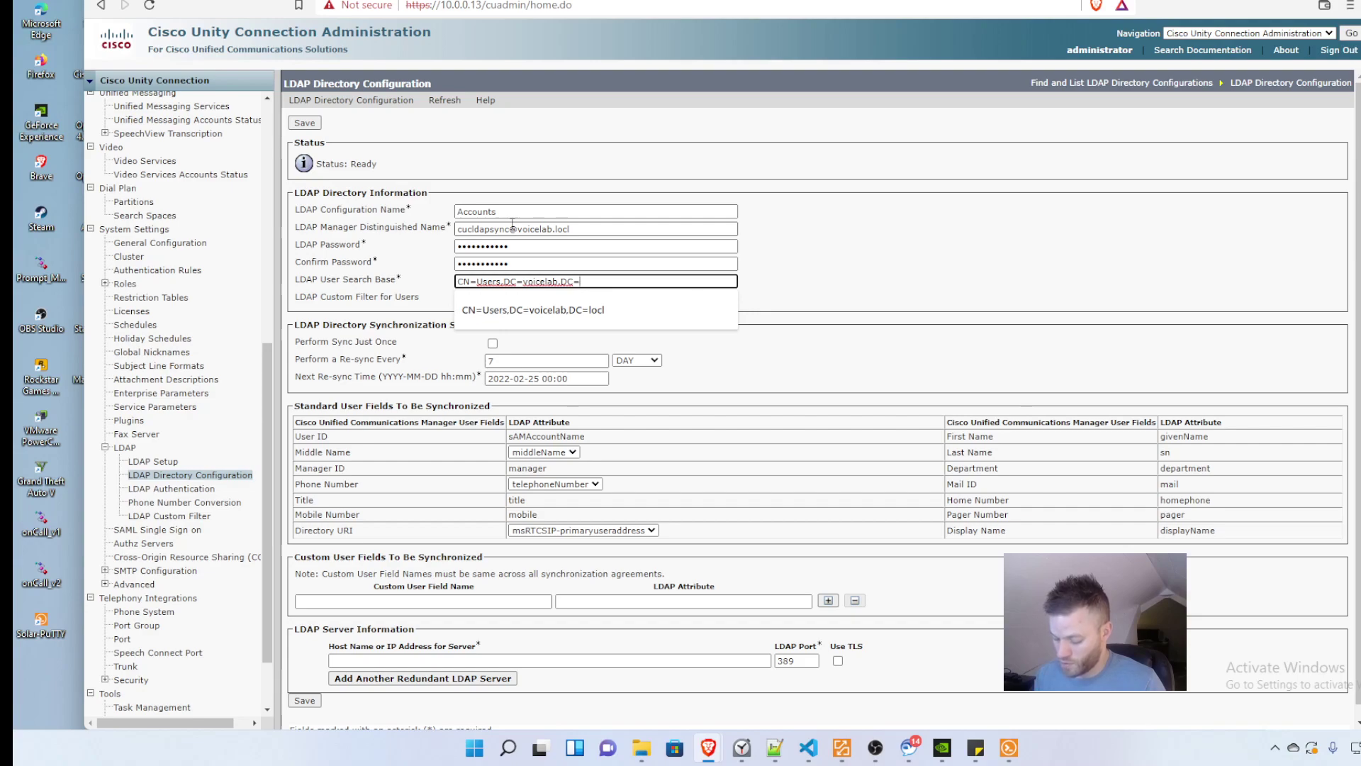
text(locl)
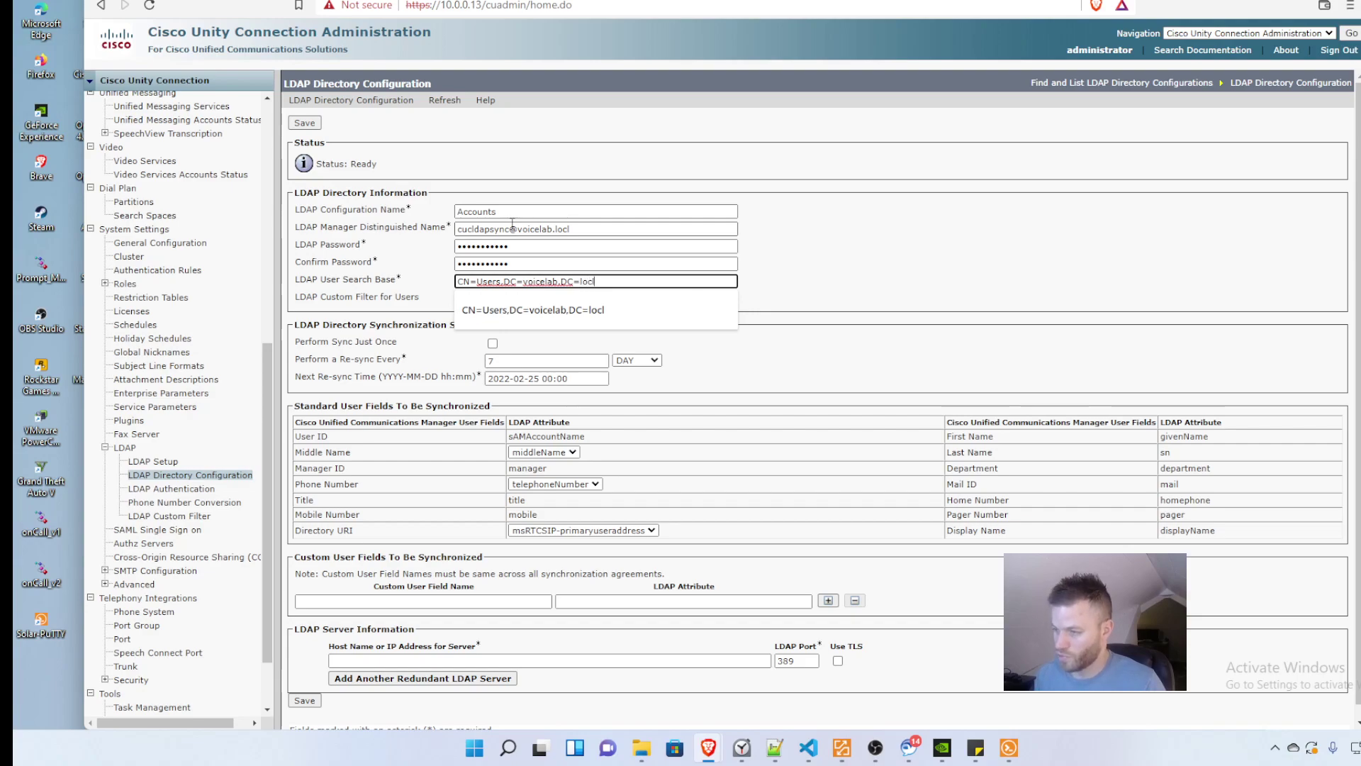
click(850, 366)
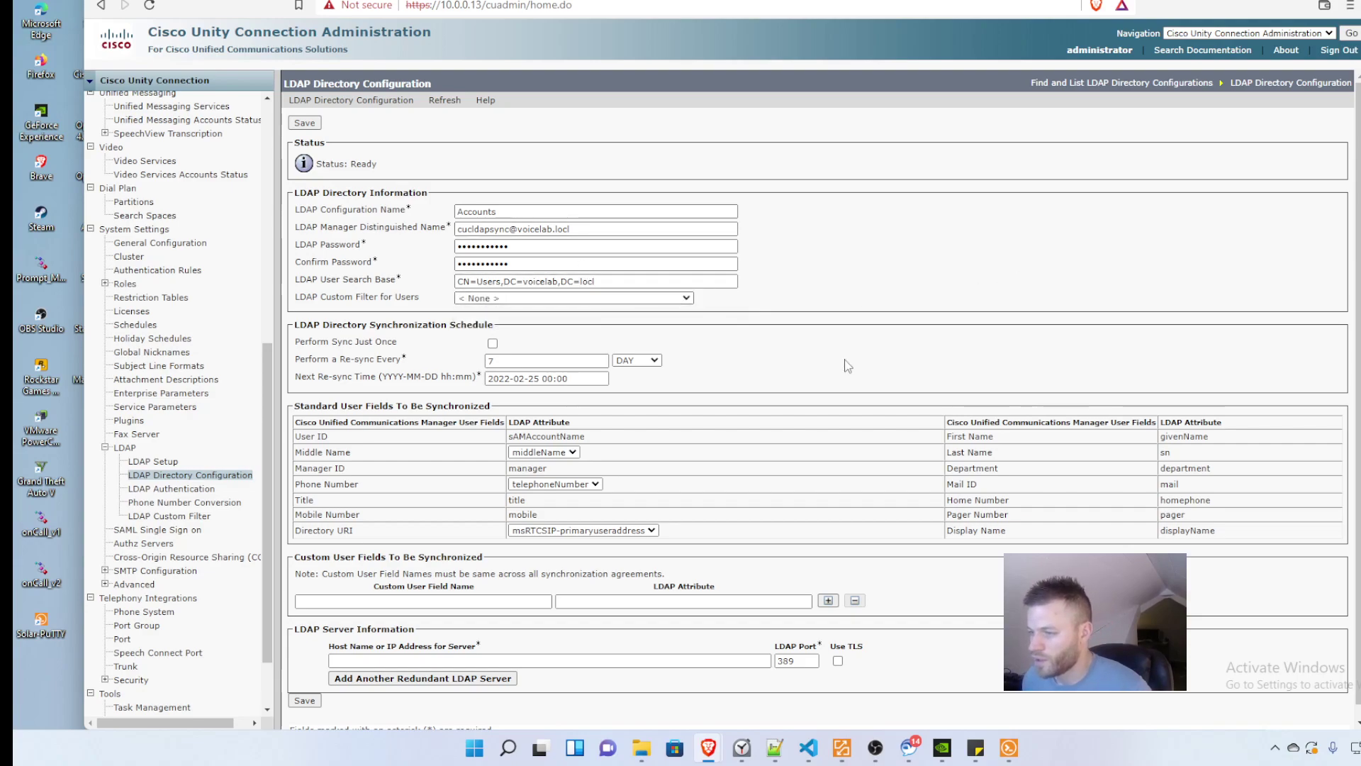
Step: Set the re-sync interval to every 6 hours
click(528, 361)
key(BackSpace)
text(6)
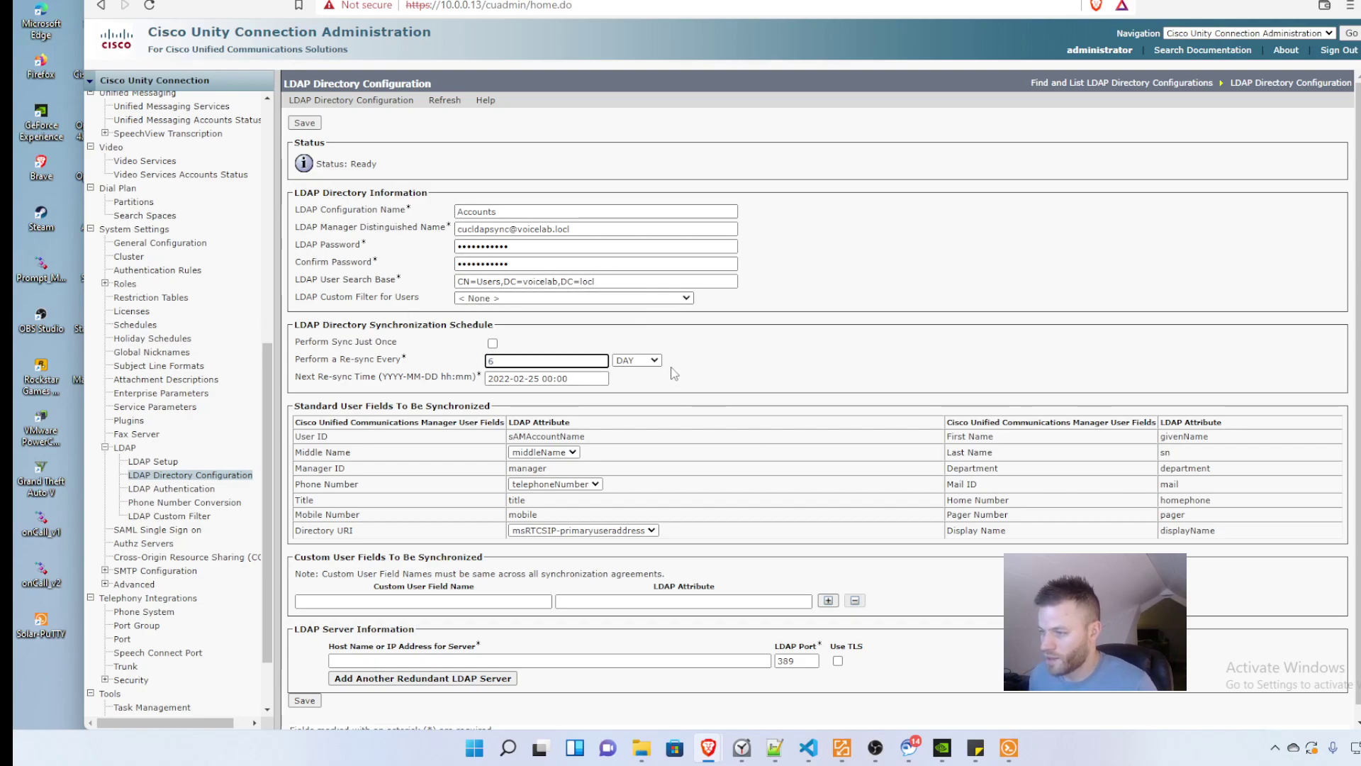
click(653, 361)
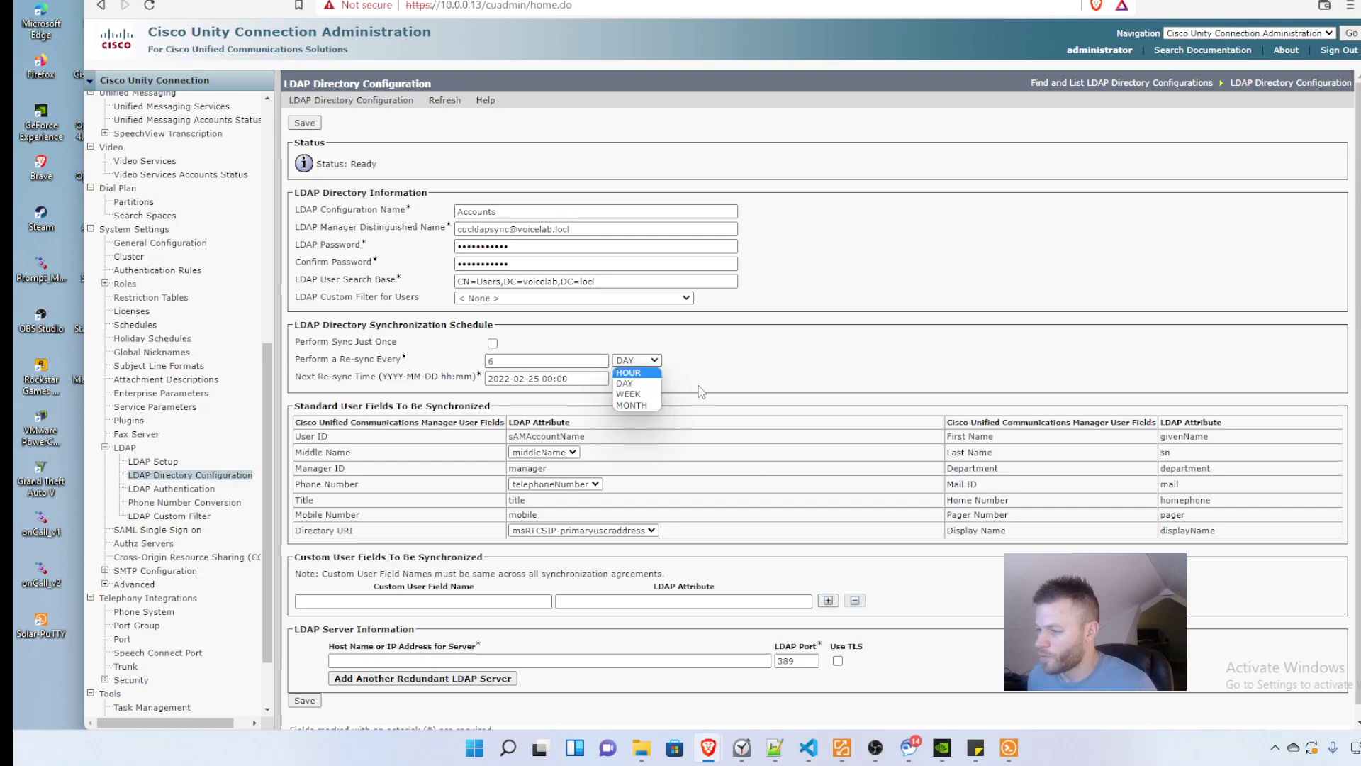
click(635, 372)
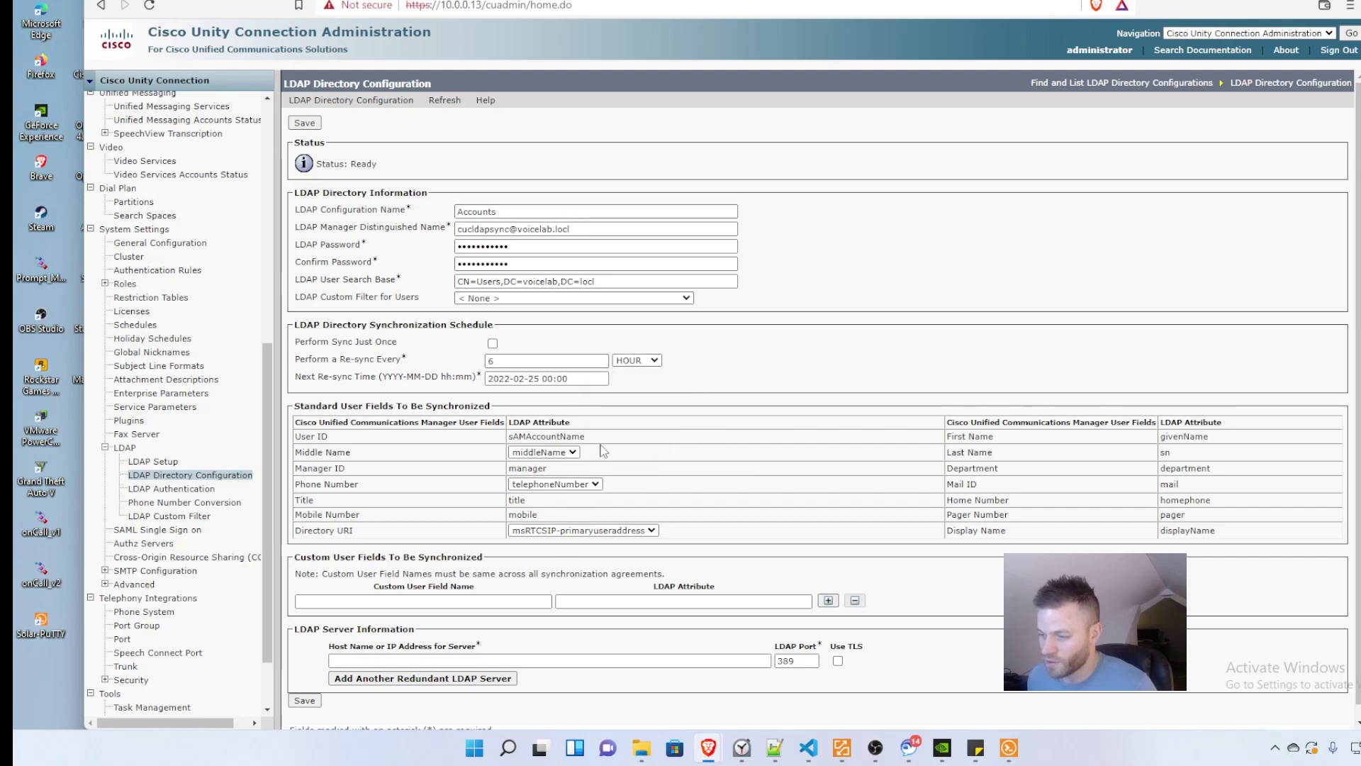
scroll(602, 451, down, 1)
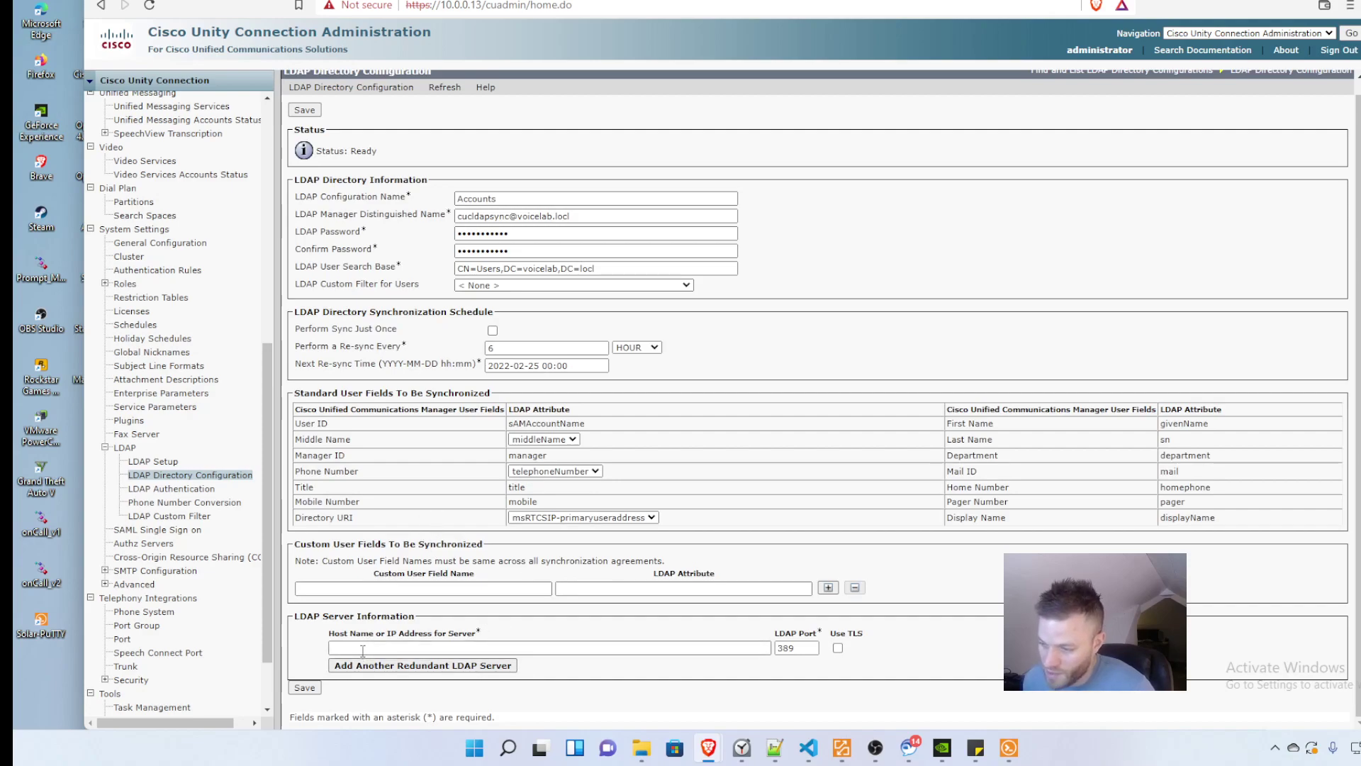
Step: Enter 10.0.0.6 as the LDAP server host and save the Accounts configuration
click(363, 648)
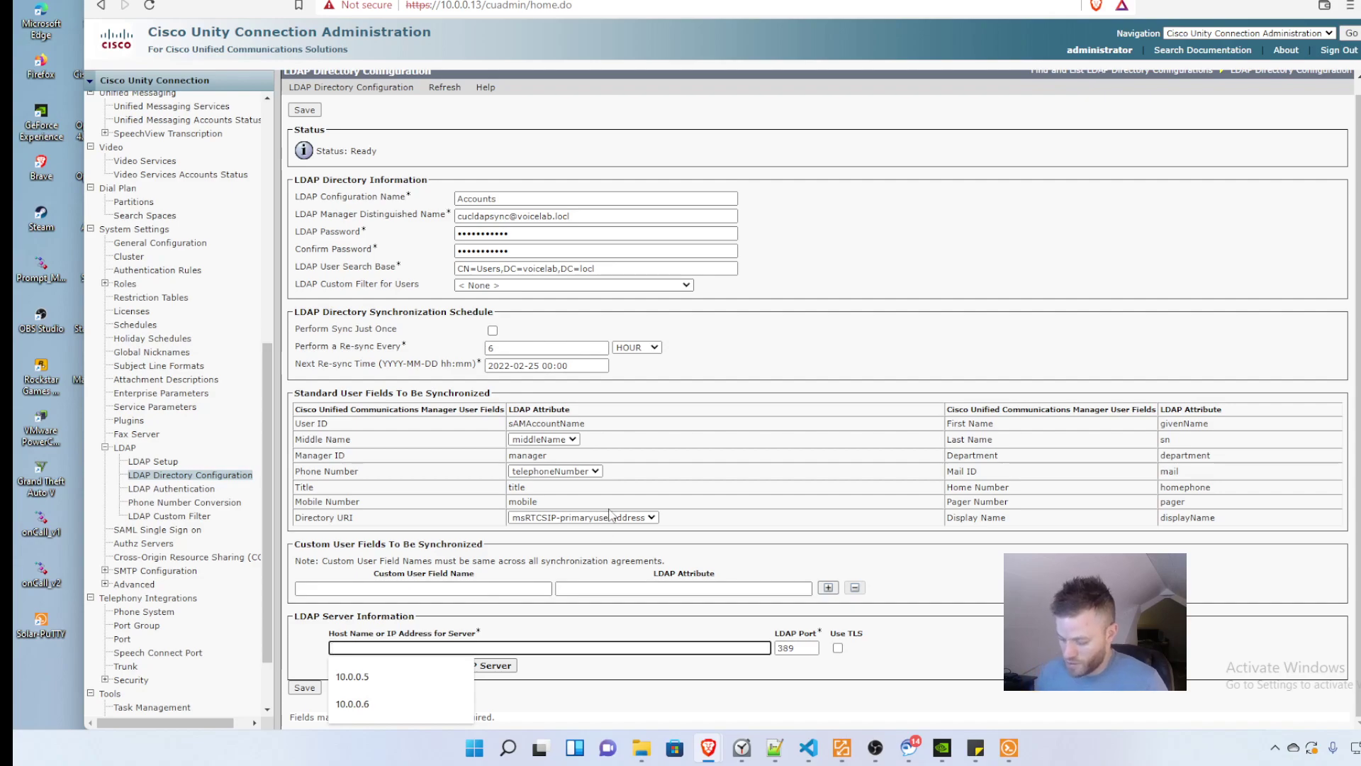
text(10.0.0.)
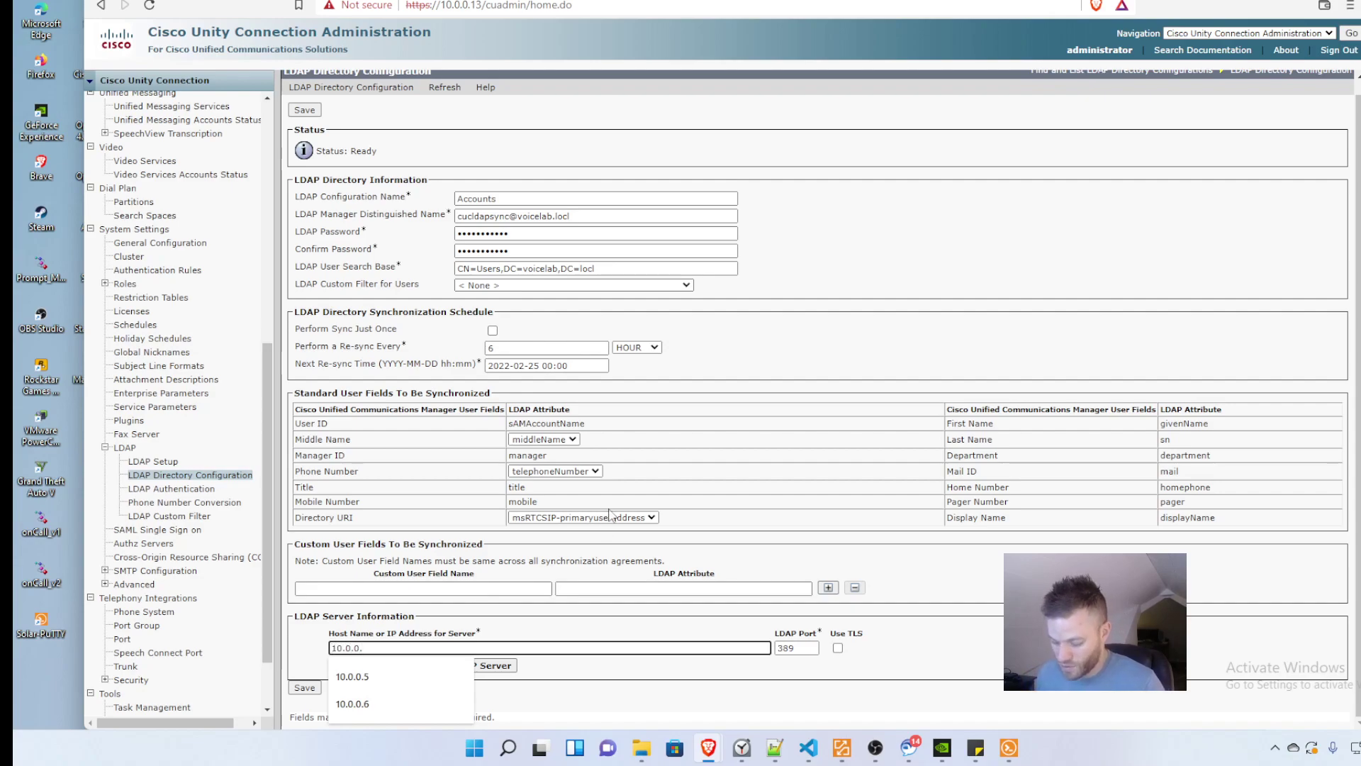
text(6)
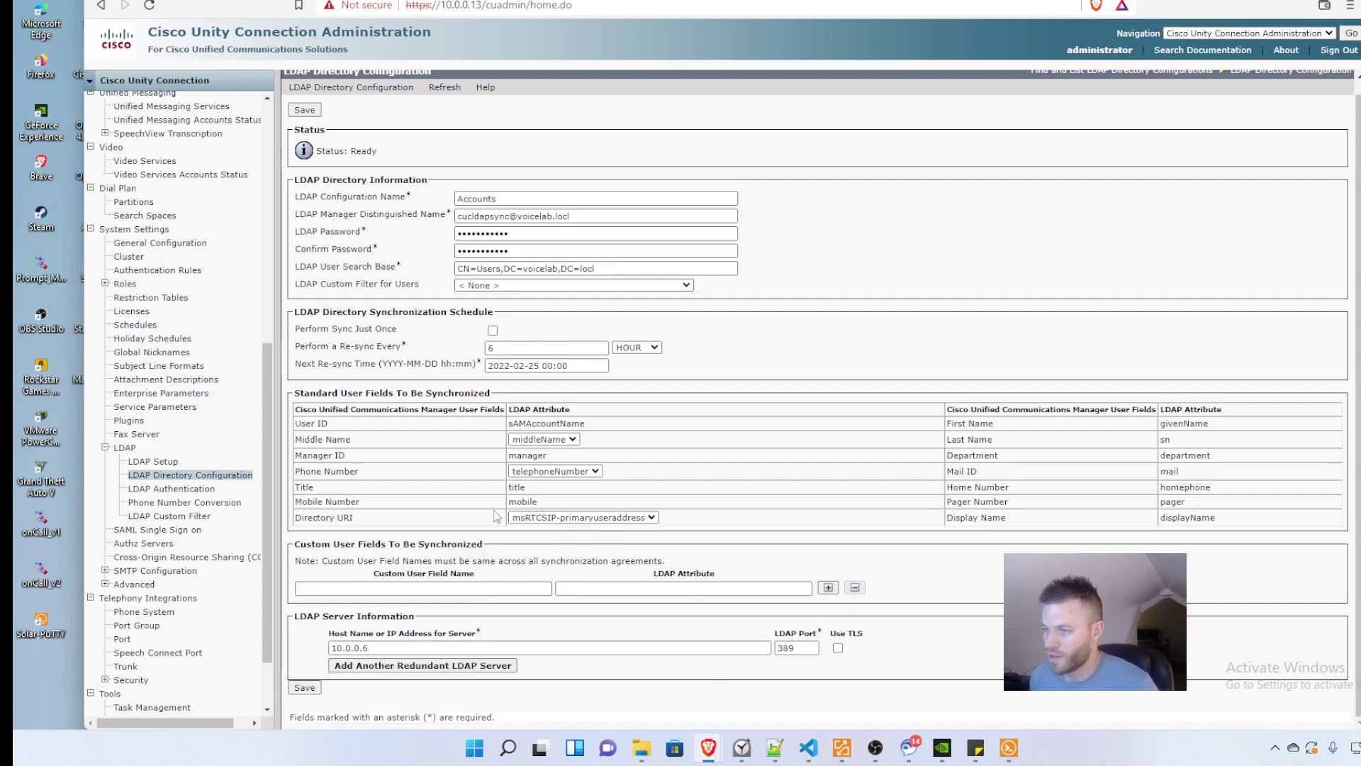
click(296, 688)
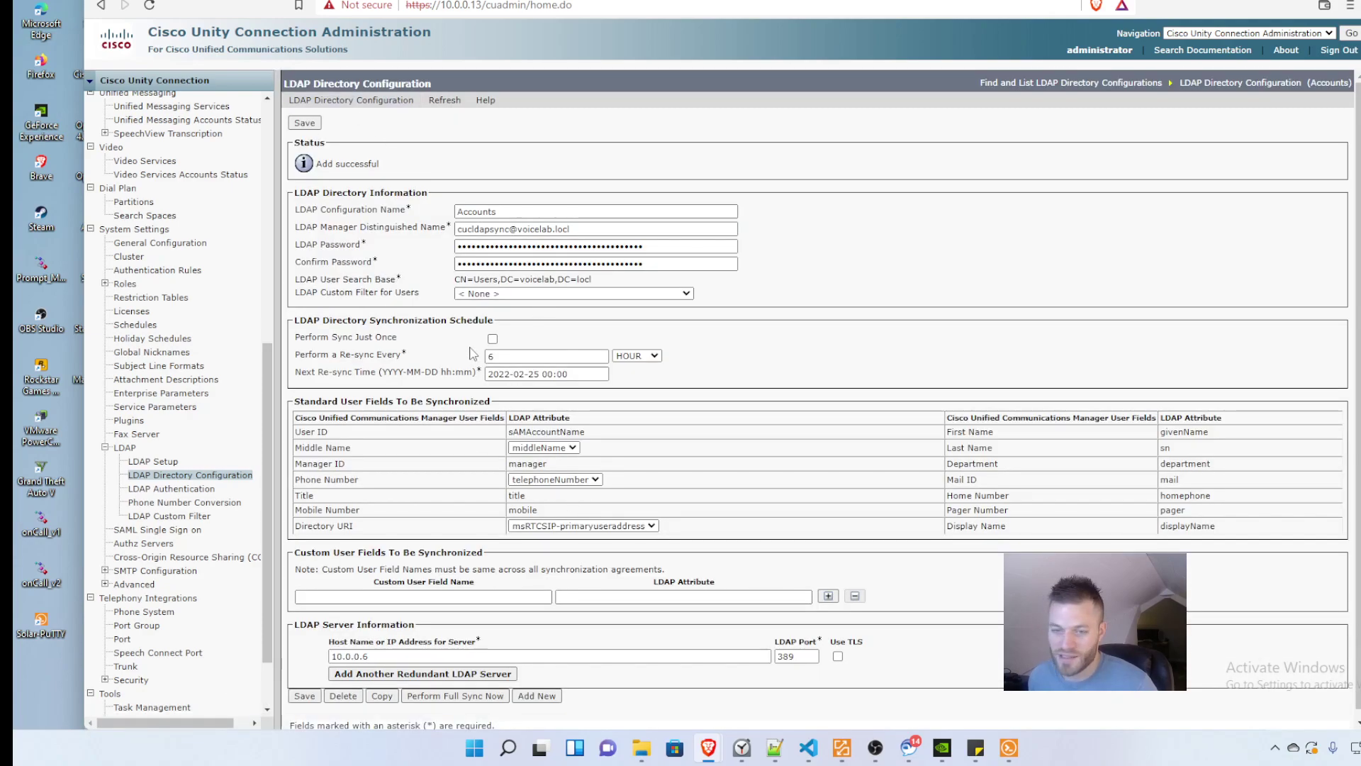
Step: Start and confirm a full directory sync, then go to LDAP Authentication
scroll(614, 443, down, 1)
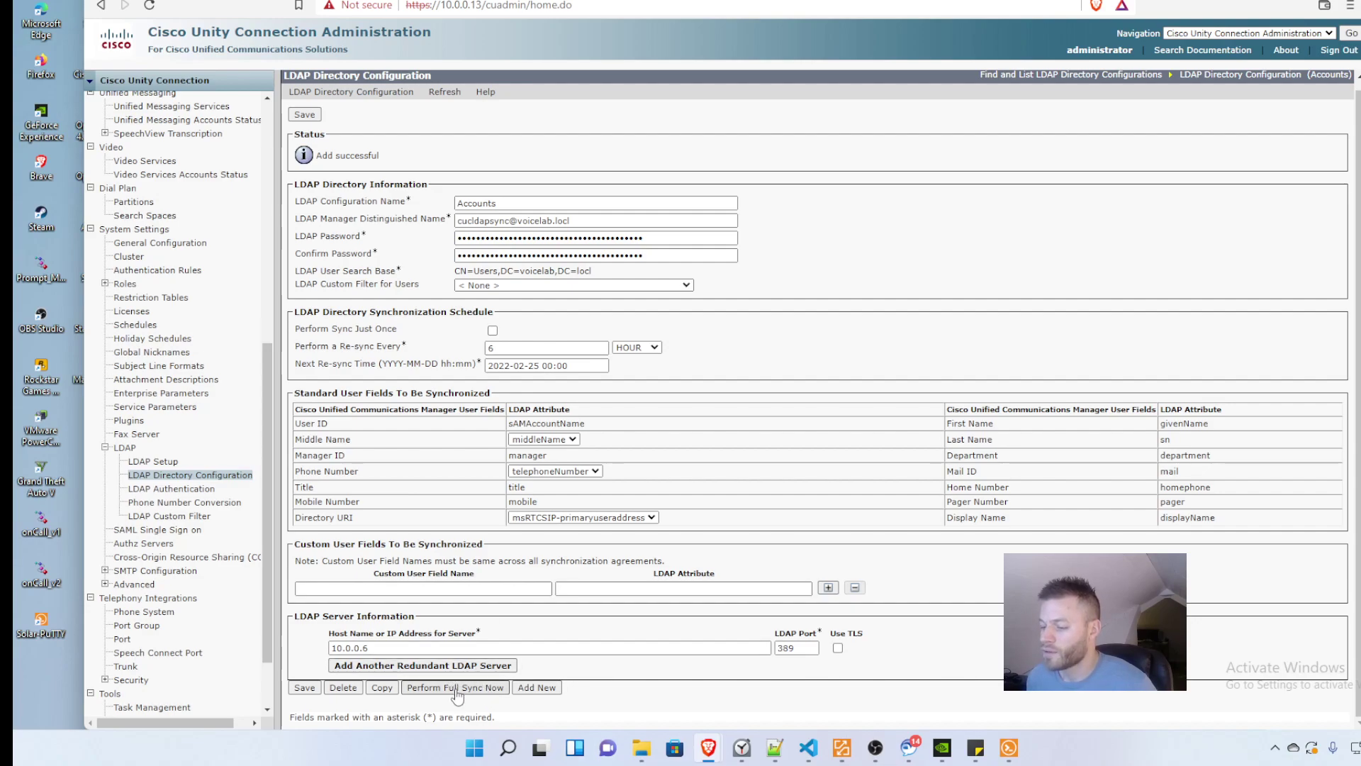
click(457, 687)
click(799, 129)
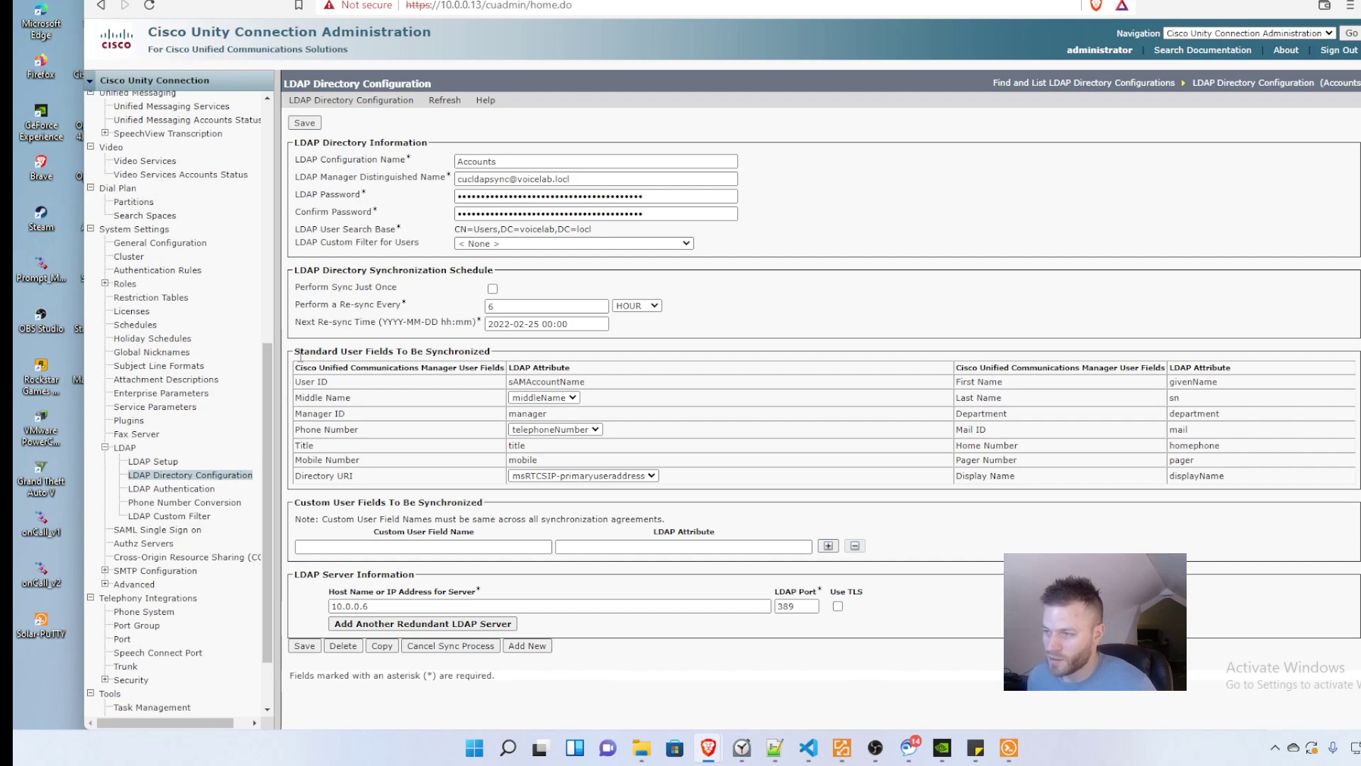
click(182, 489)
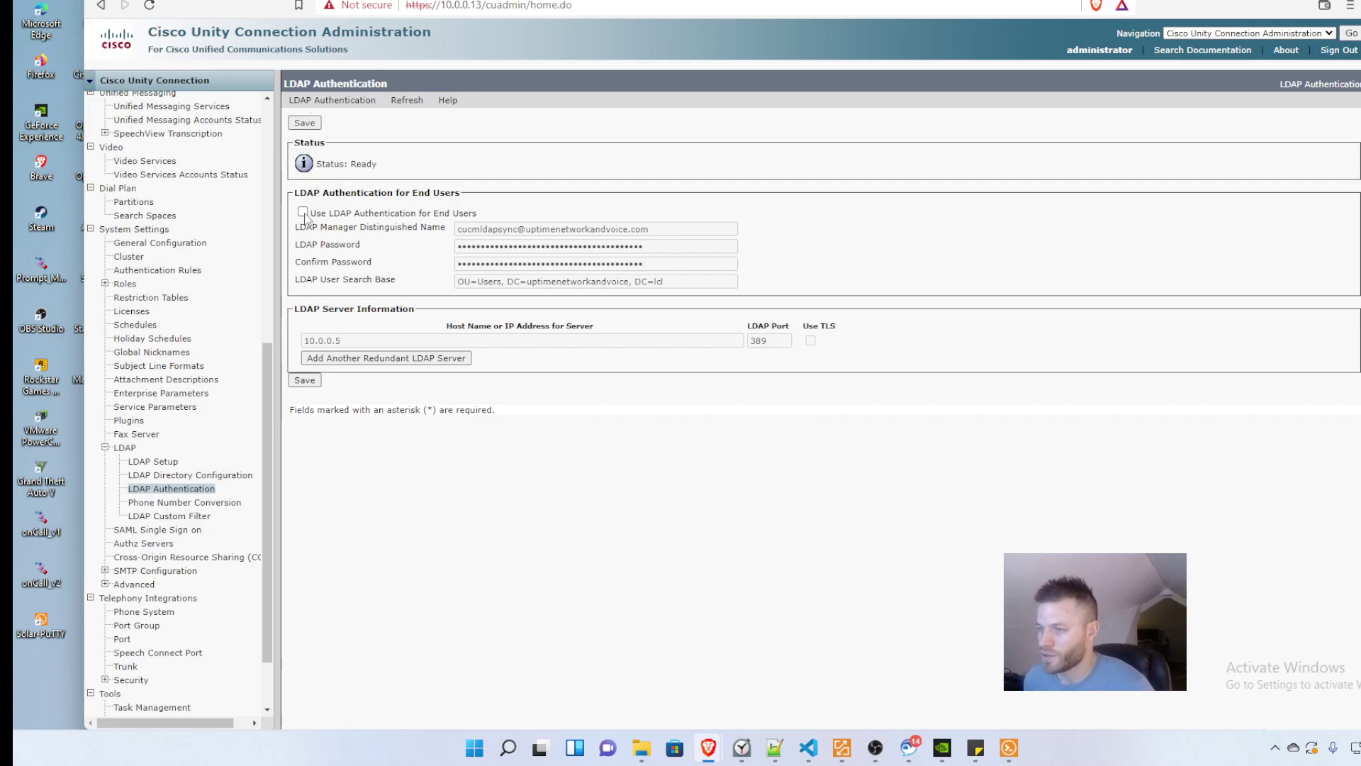
Step: Enable LDAP authentication for end users and clear the old manager, password, search base and server values
click(303, 212)
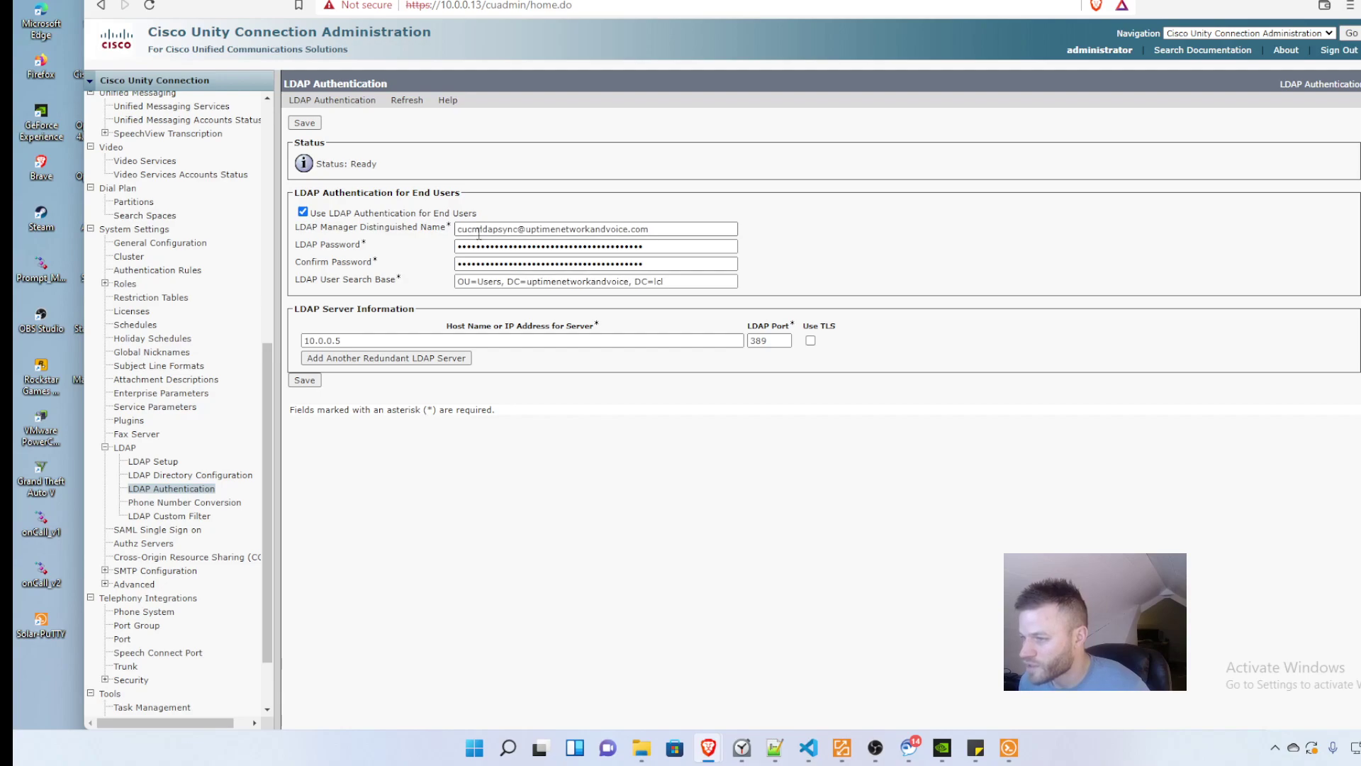
click(479, 229)
key(ctrl+a)
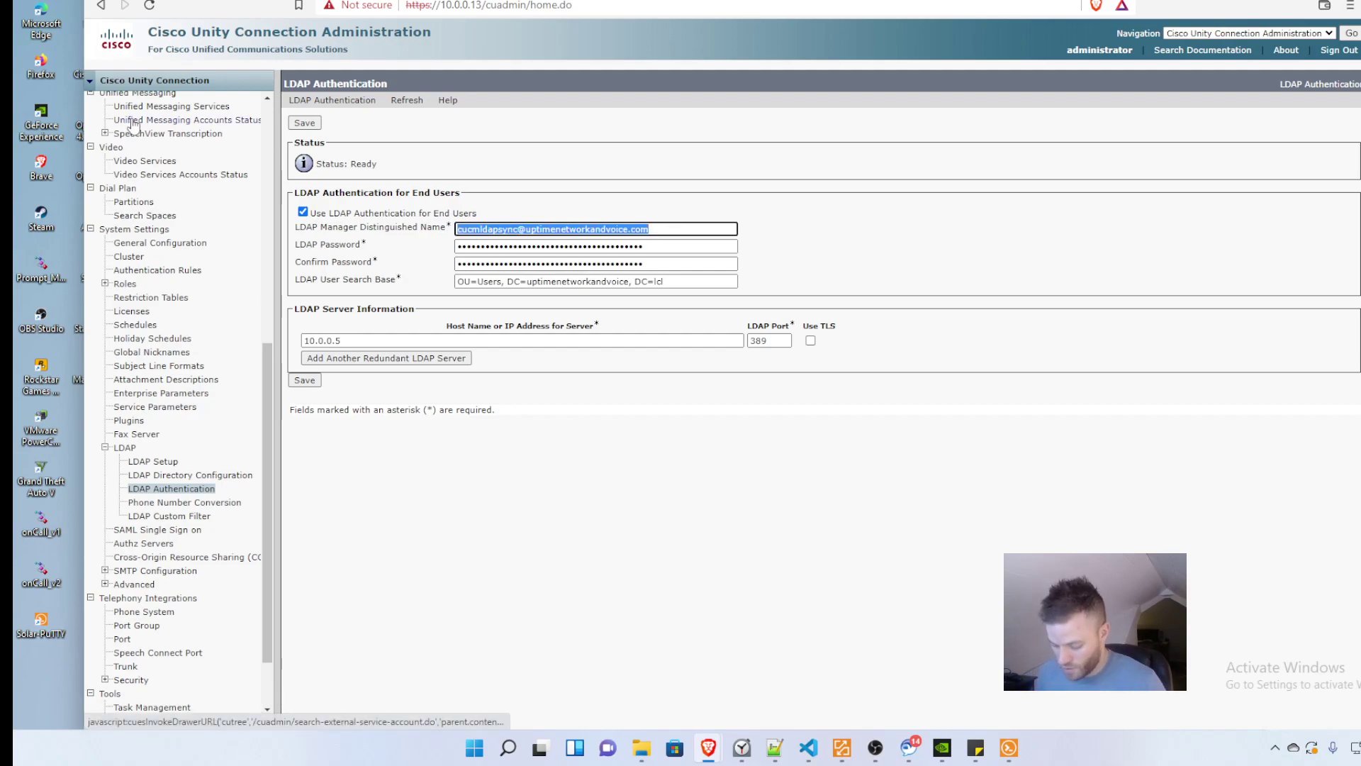
key(BackSpace)
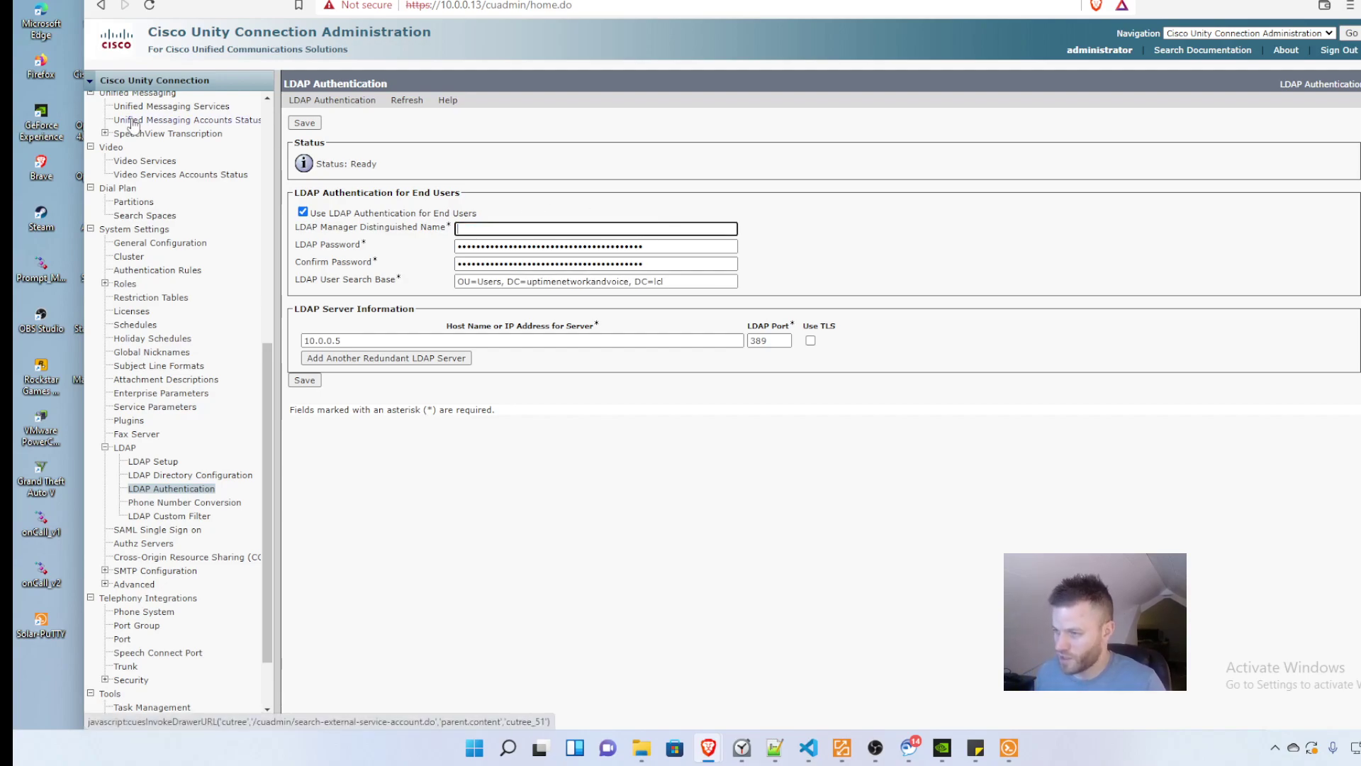
key(Tab)
key(BackSpace)
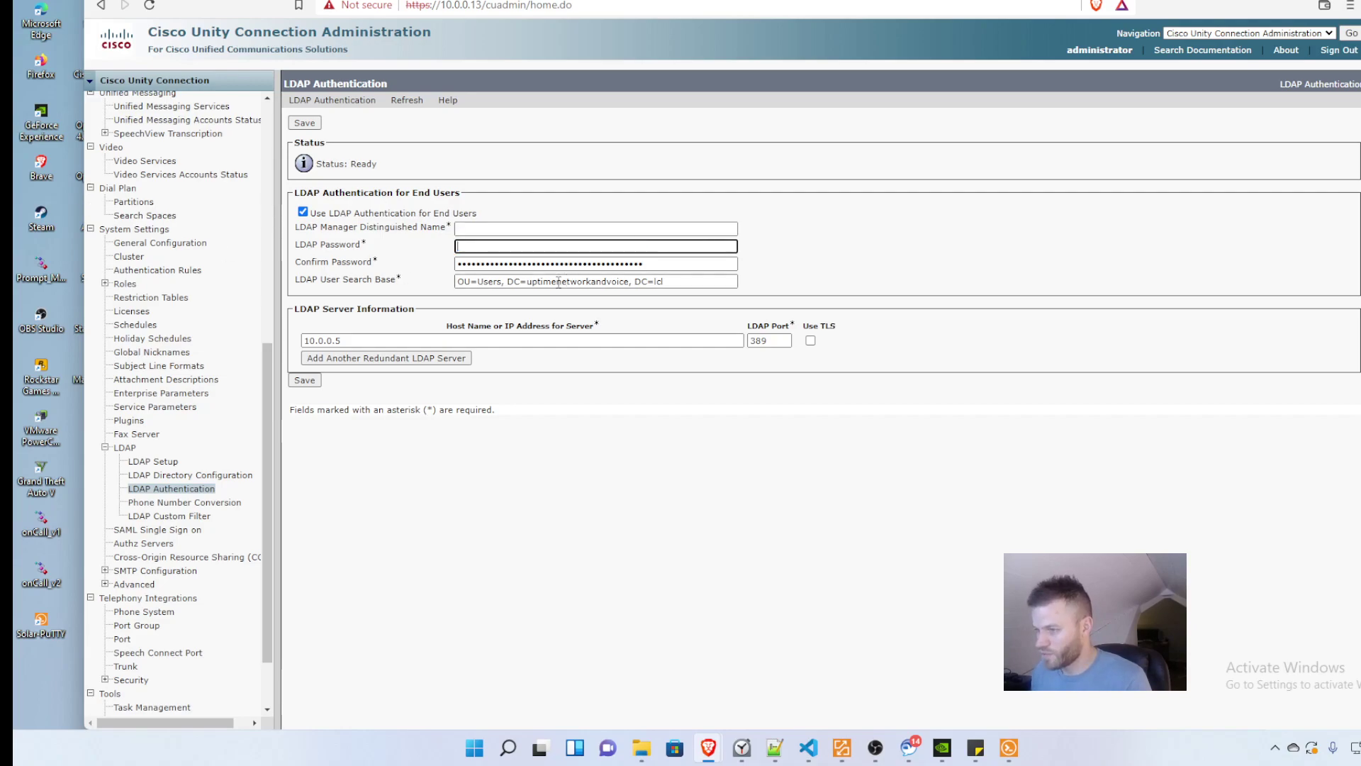
key(Tab)
key(BackSpace)
key(Tab)
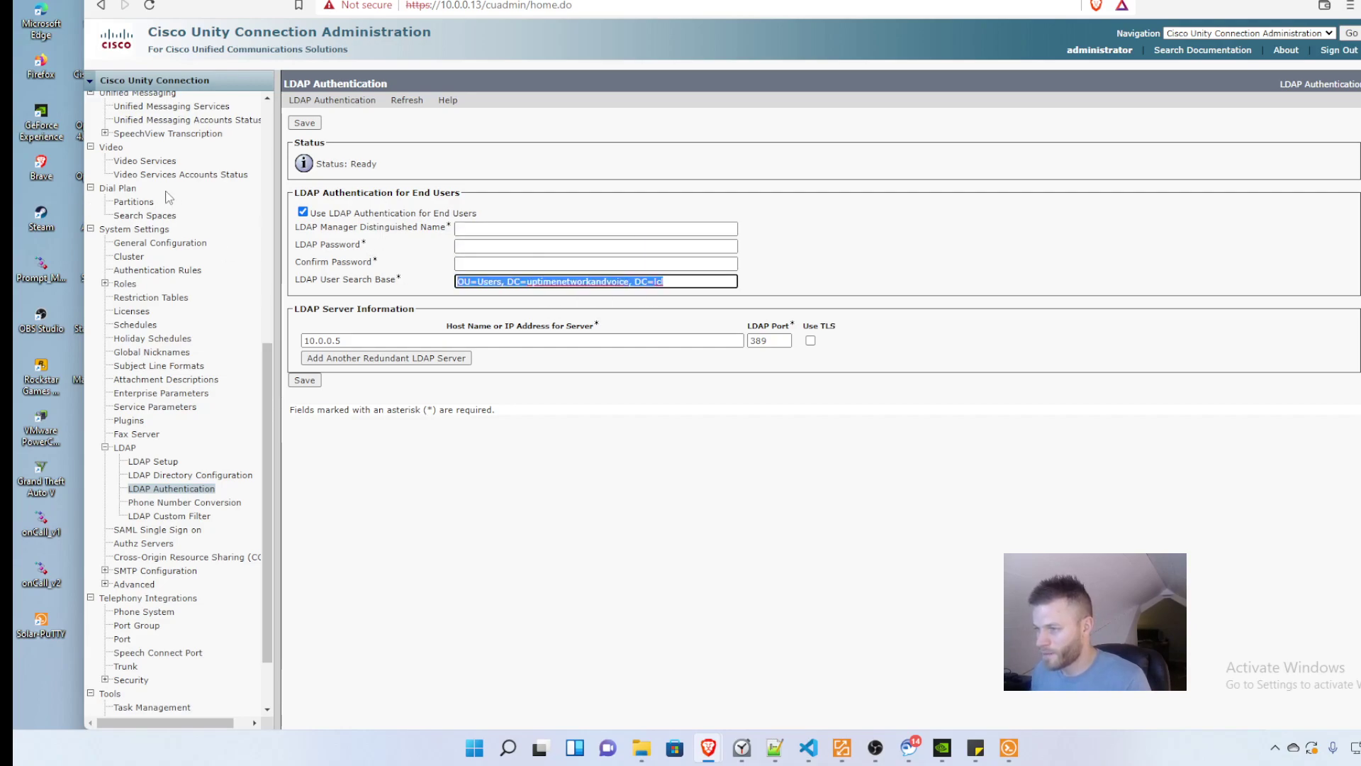
key(BackSpace)
key(Tab)
key(BackSpace)
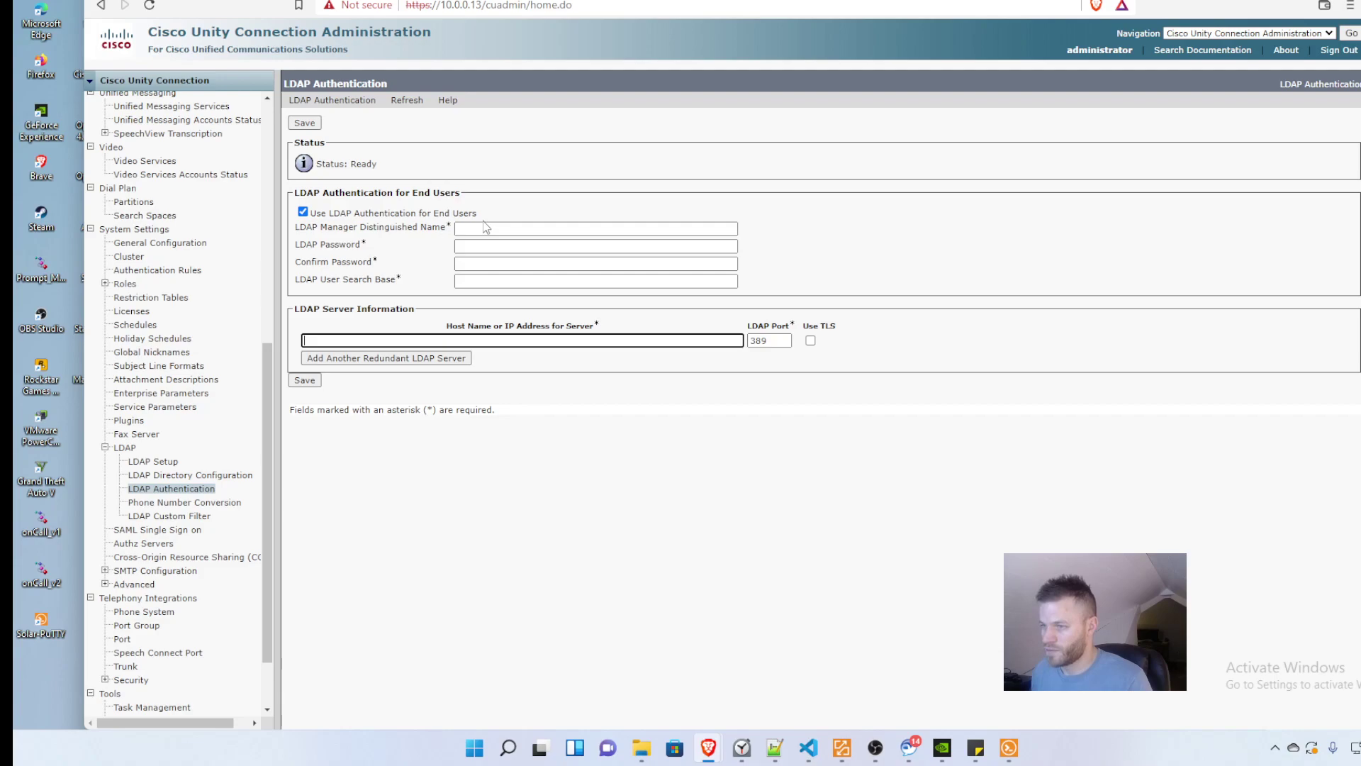
Step: Set the cucldapsync account as manager DN and enter and confirm its LDAP password
click(496, 229)
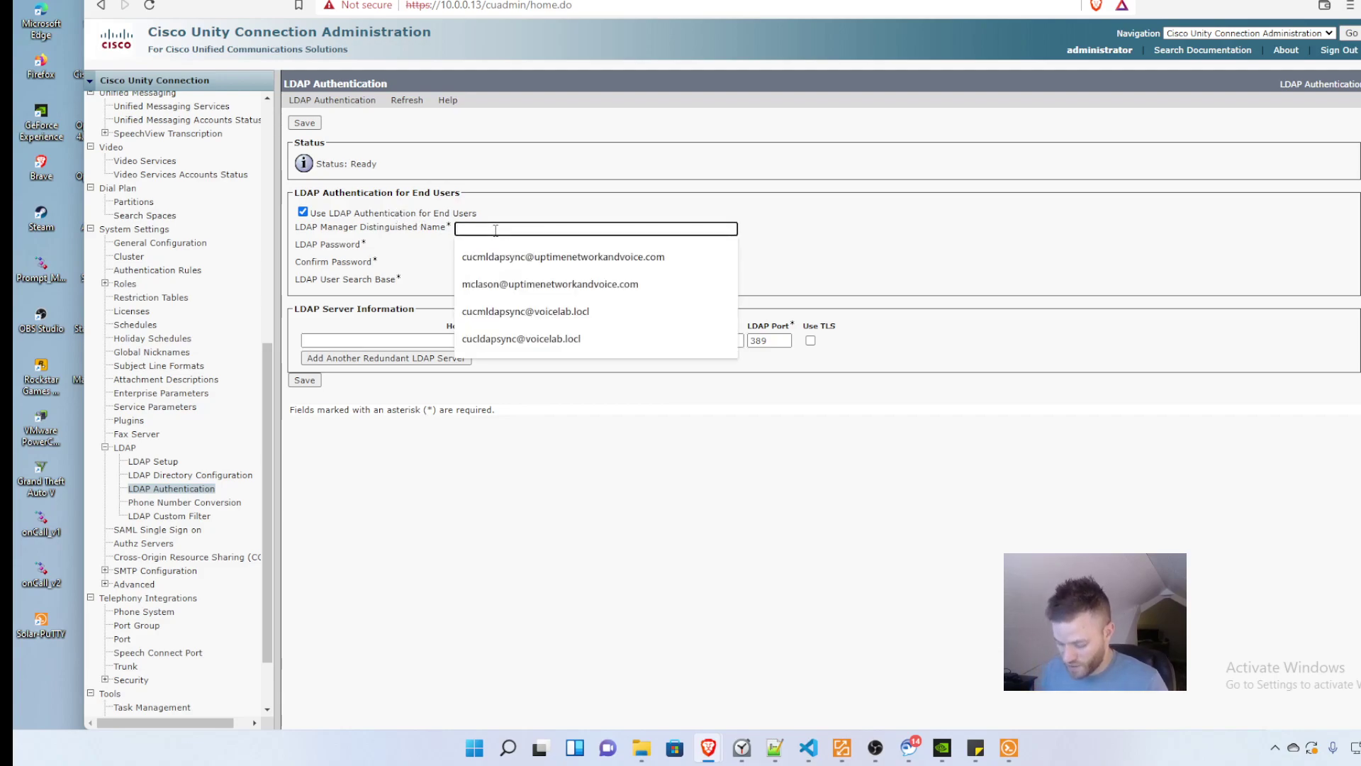
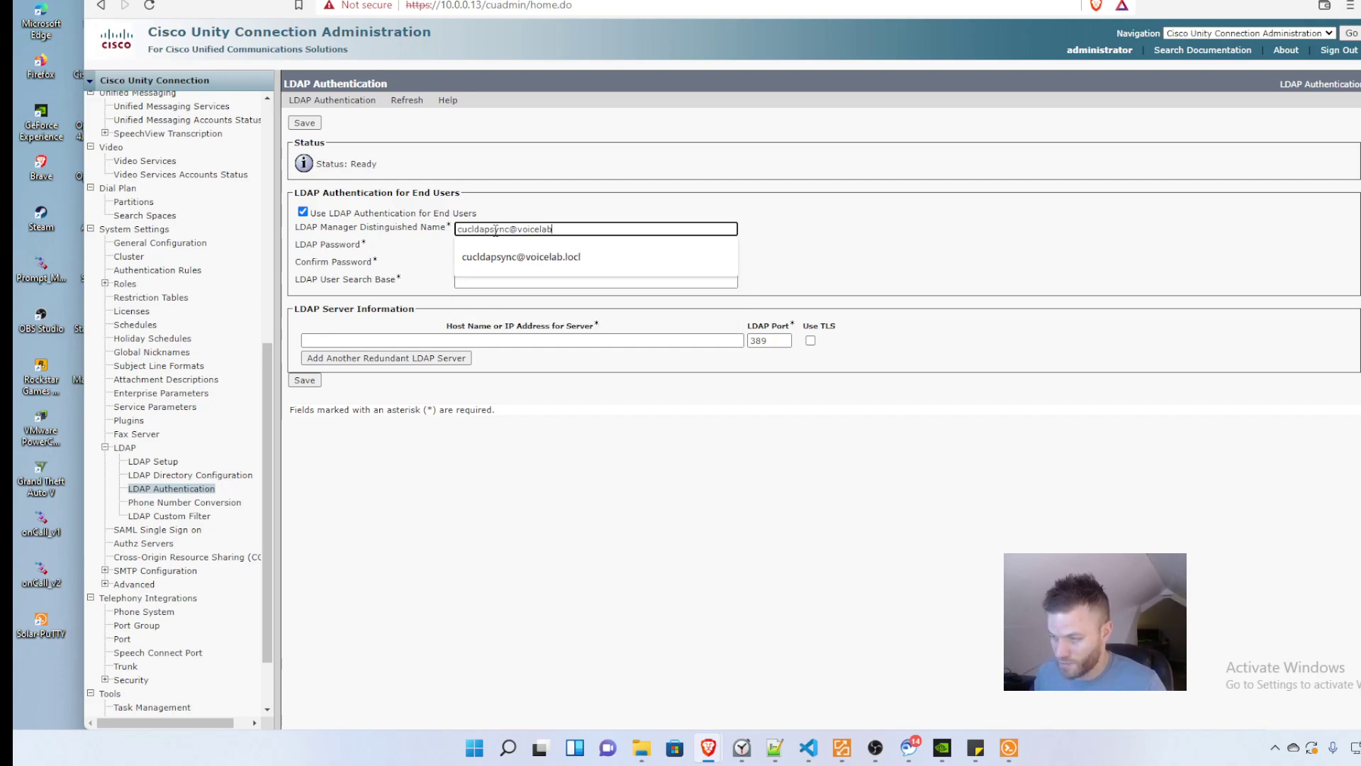
click(468, 257)
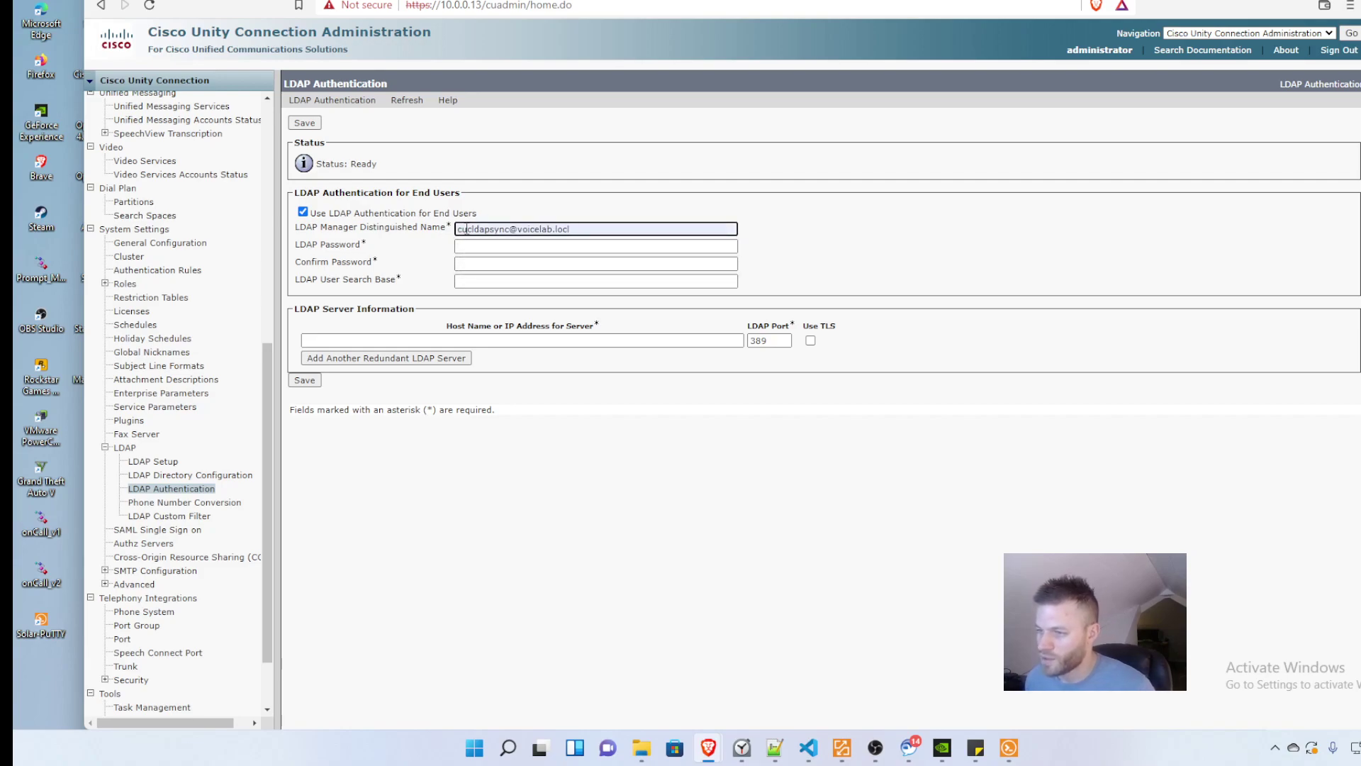
click(481, 246)
text(••)
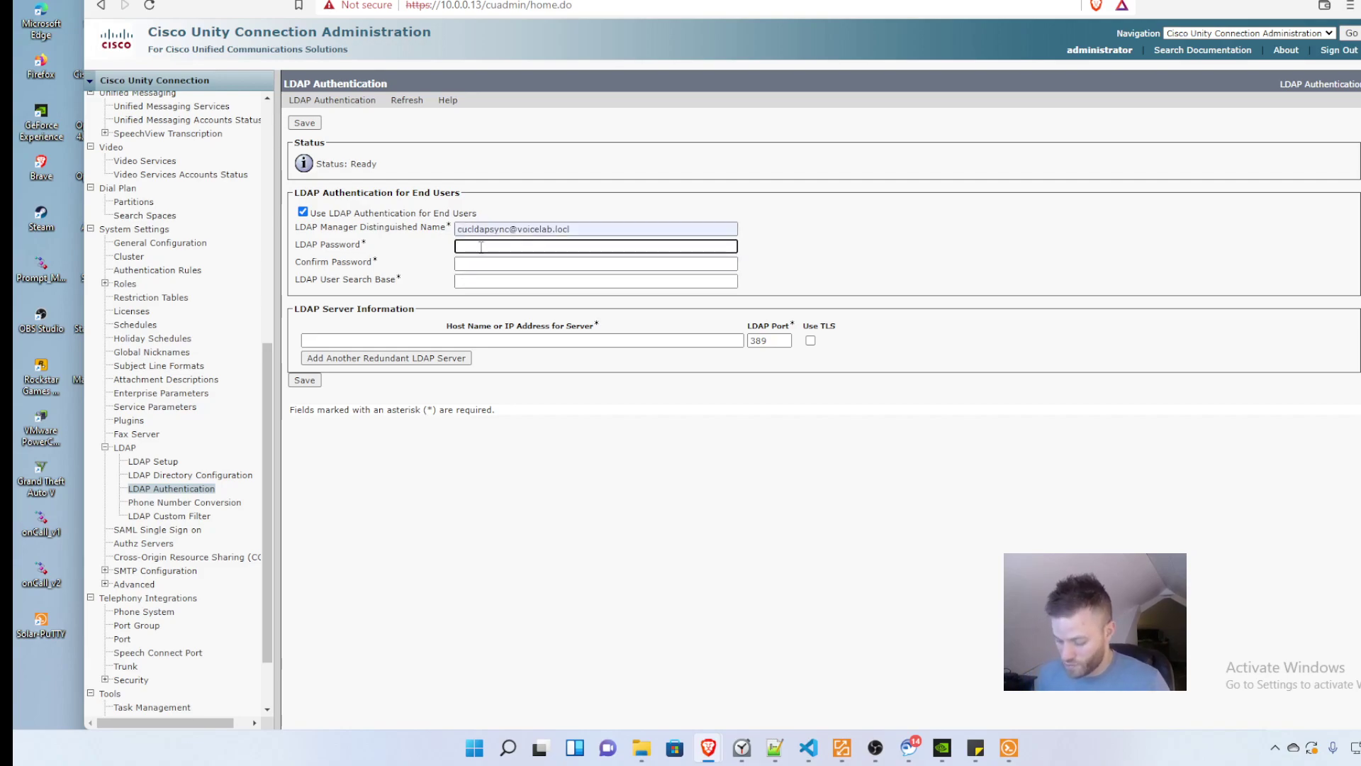
text(•••••••••)
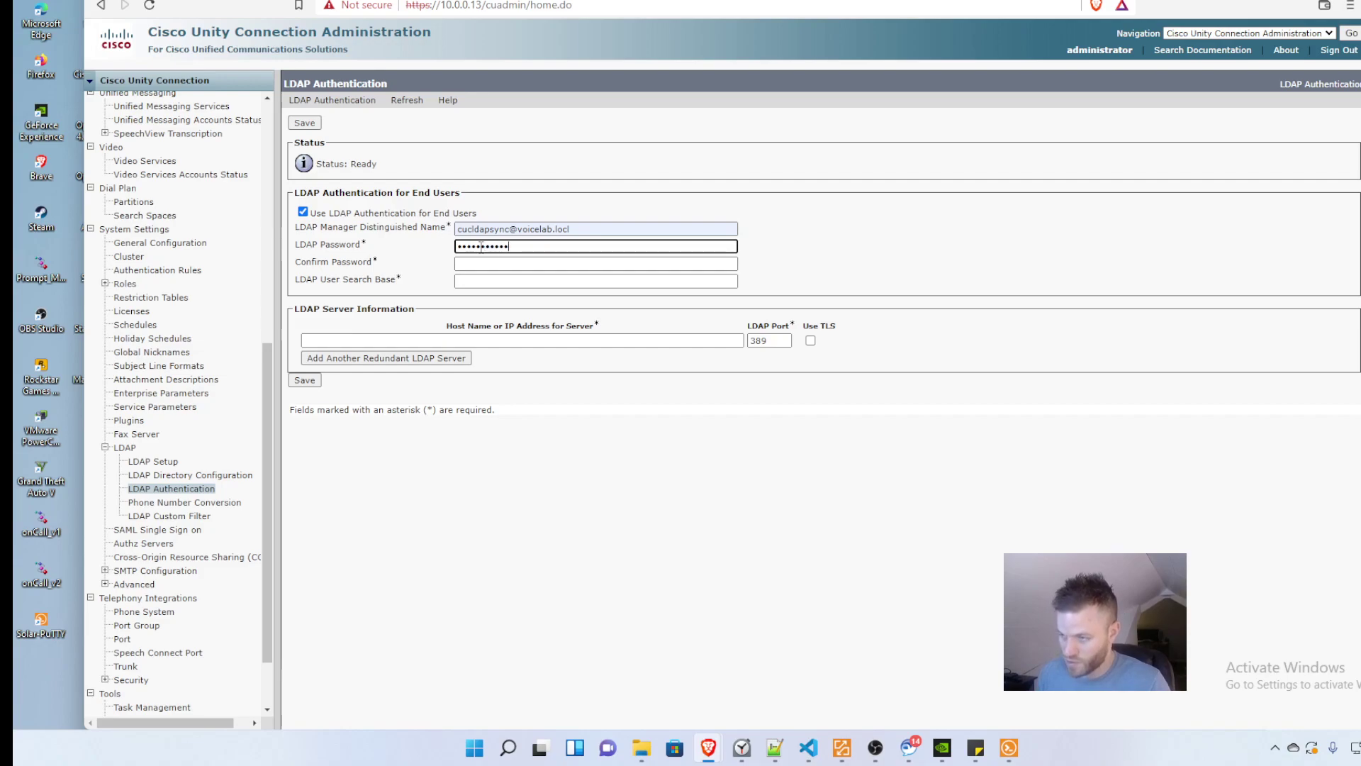
key(Tab)
text(•••••••)
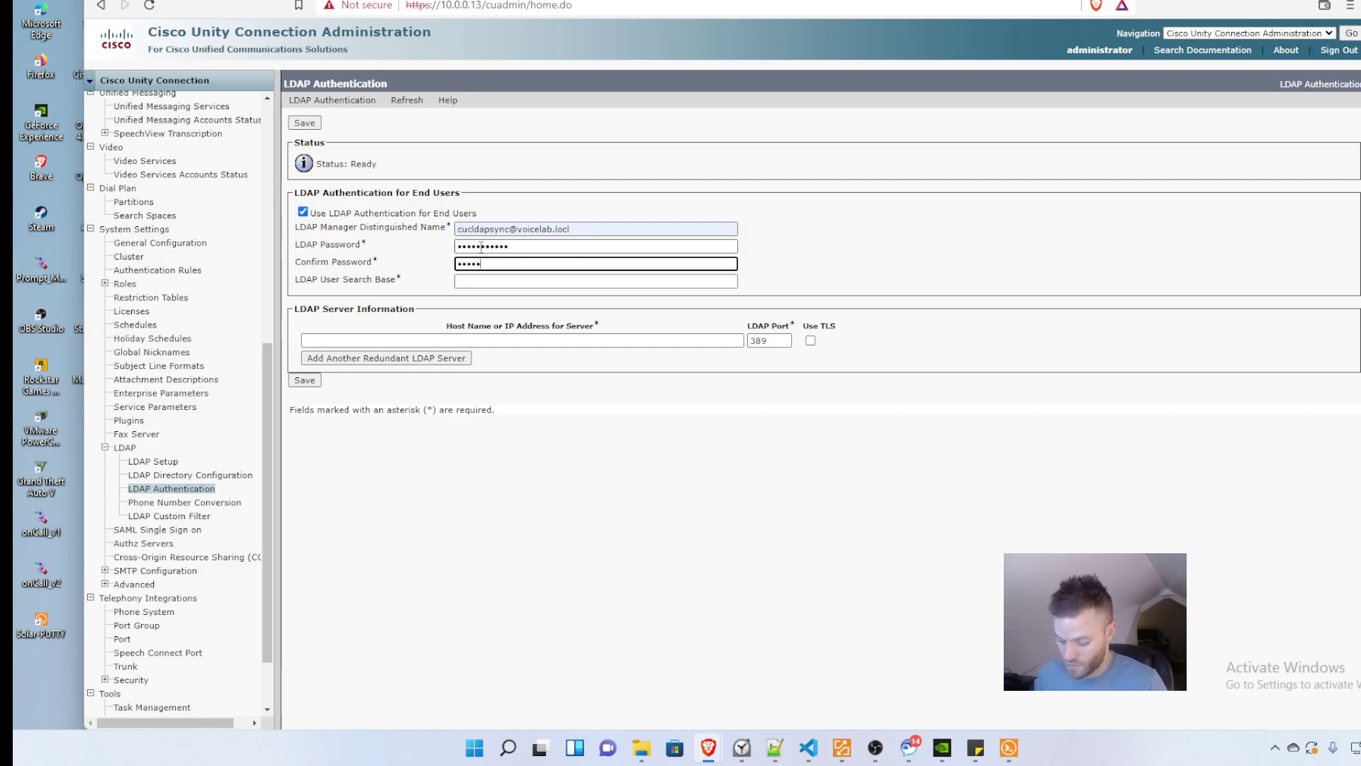
text(••••)
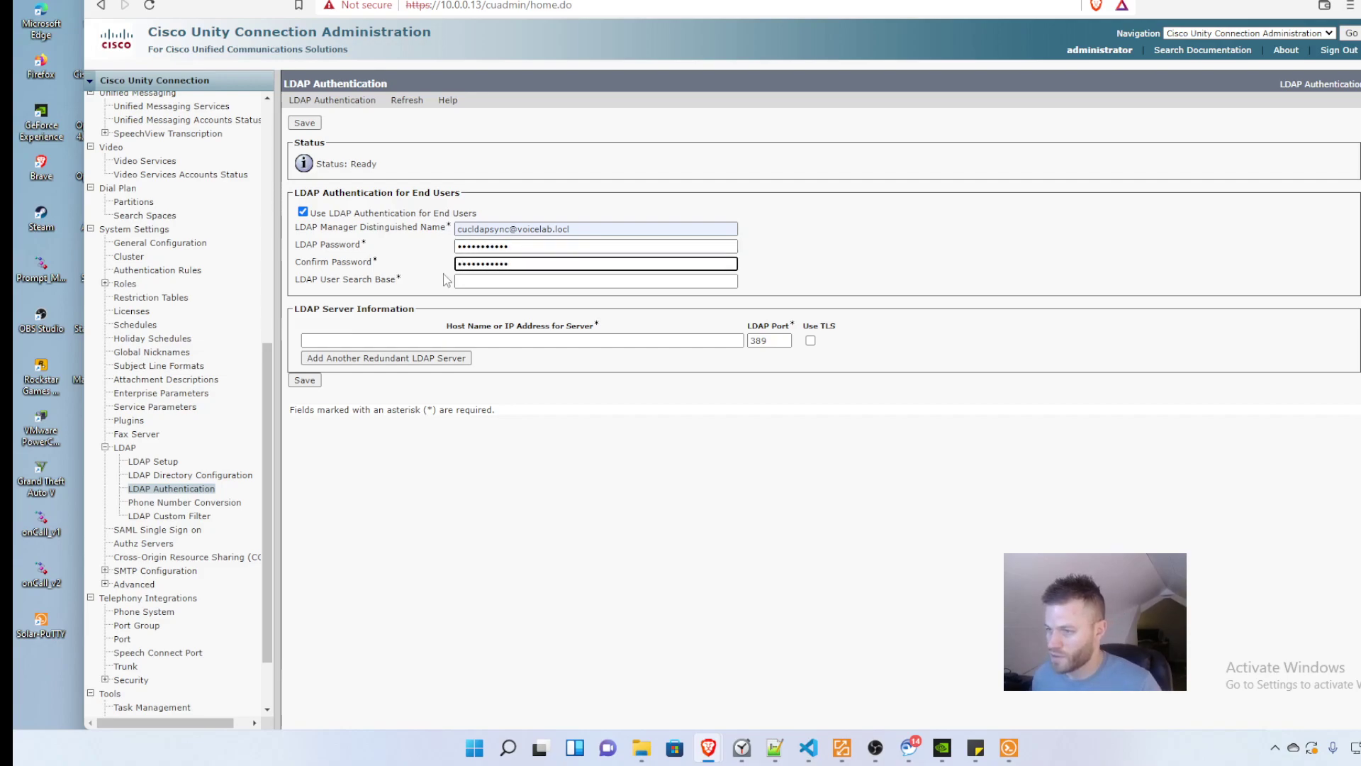
Step: Set search base CN=Users,DC=voicelab,DC=com and server 10.0.0.6, then save
click(515, 280)
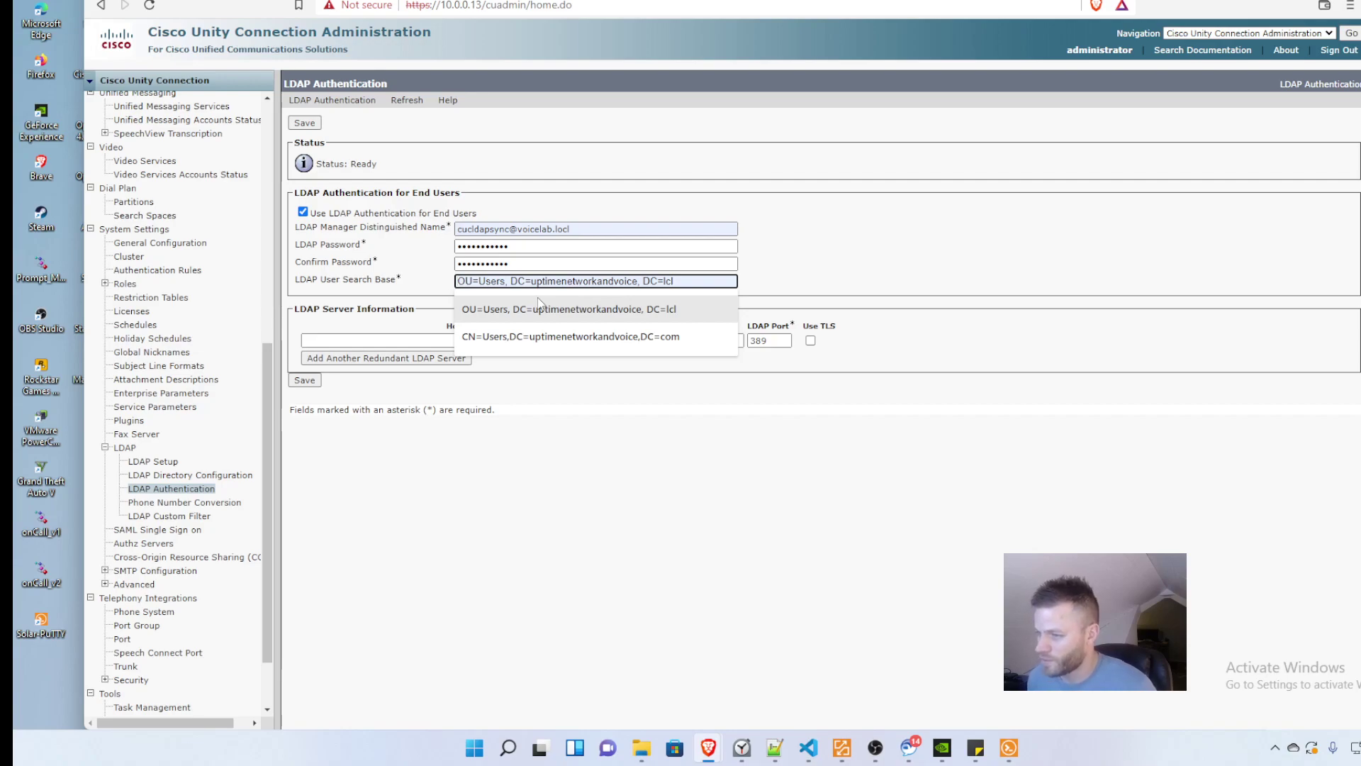
text(CN=)
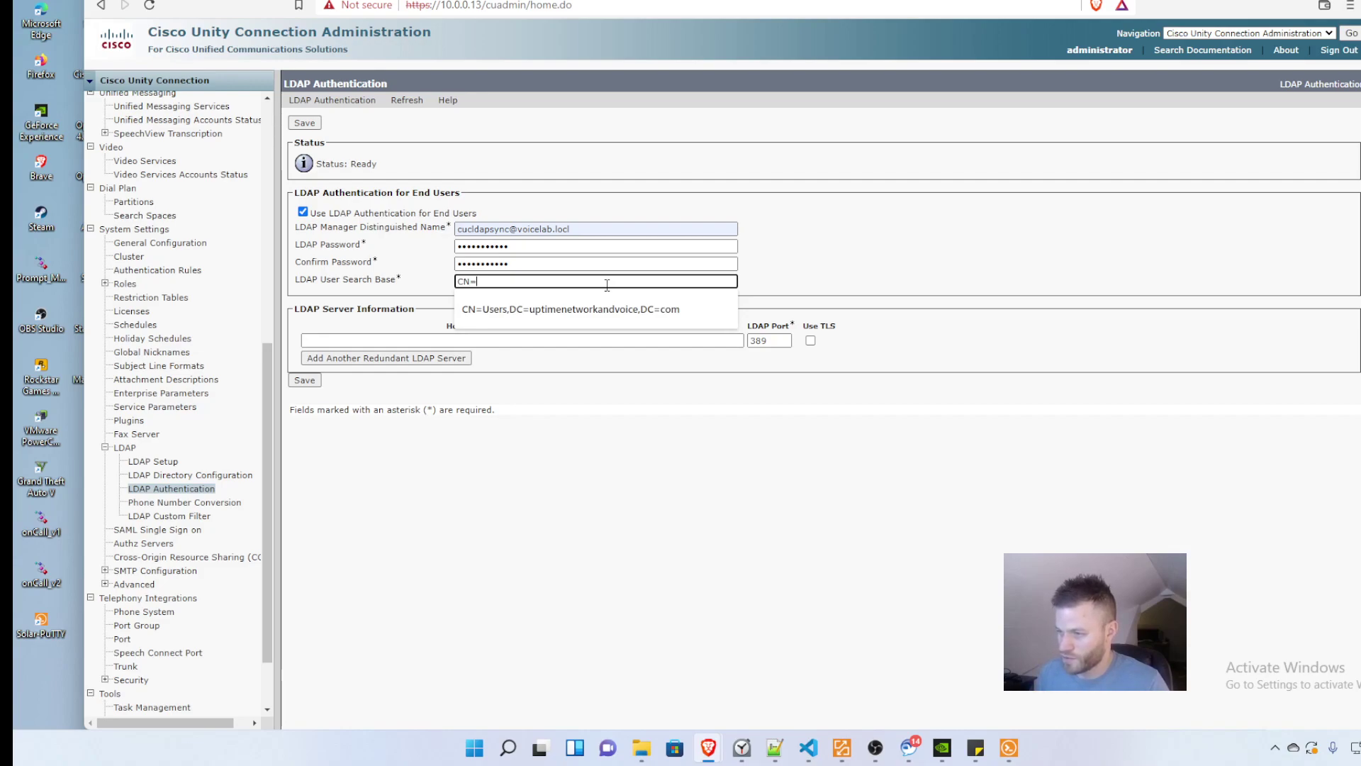
text(Users)
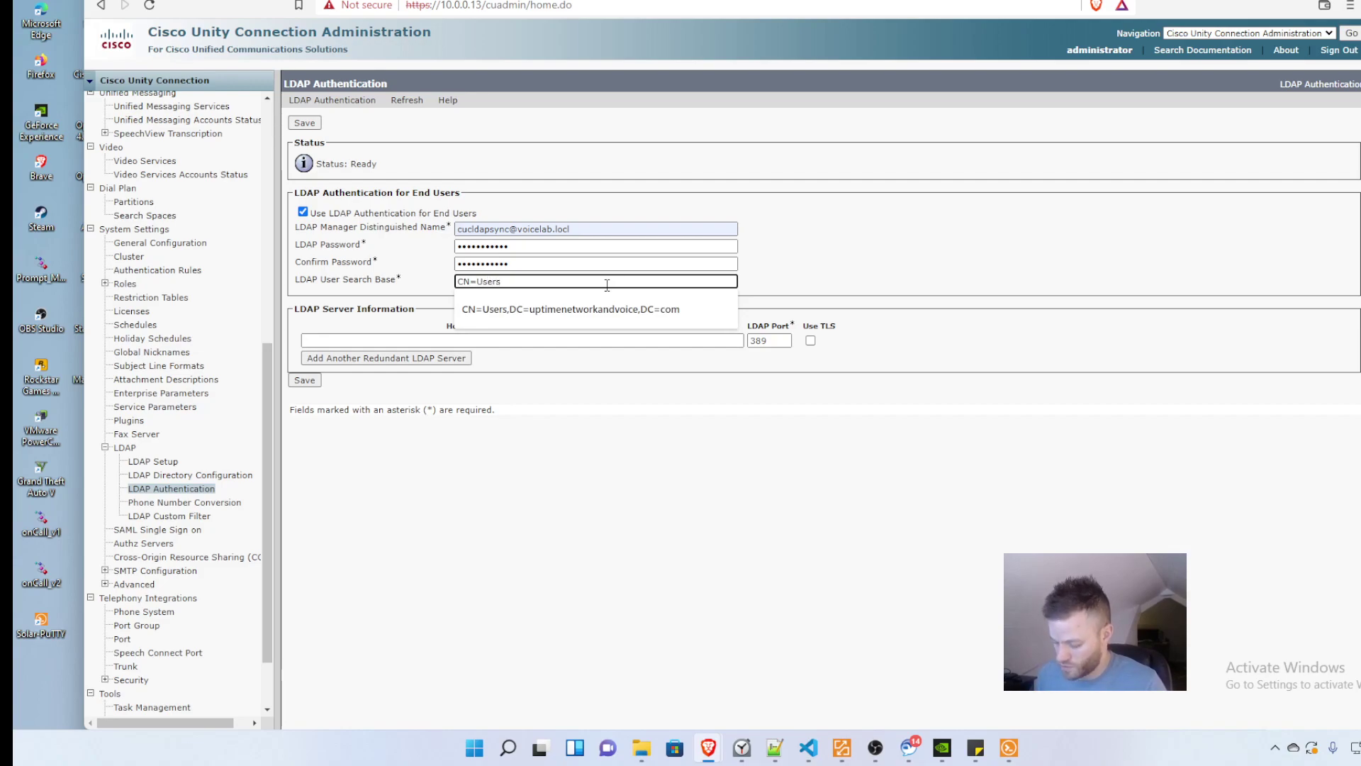
text(,DC)
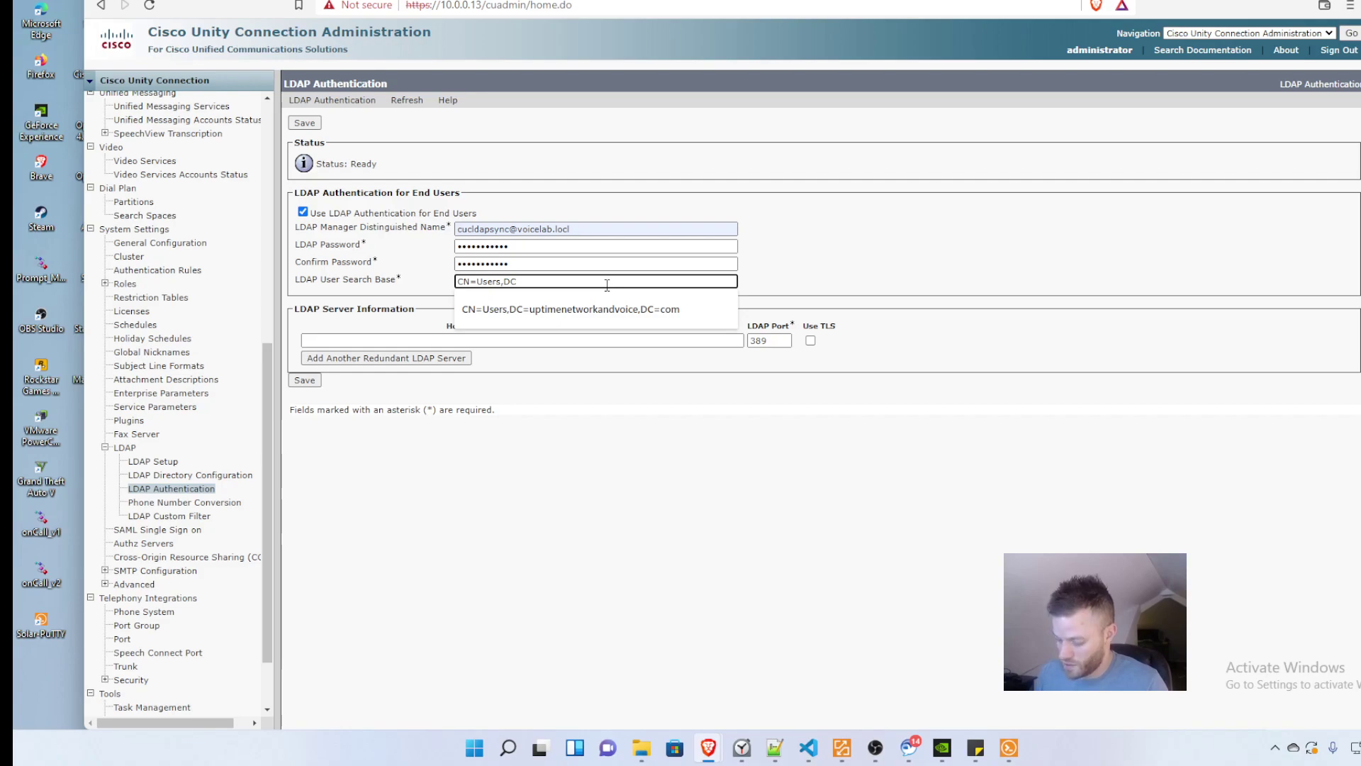
text(=voic)
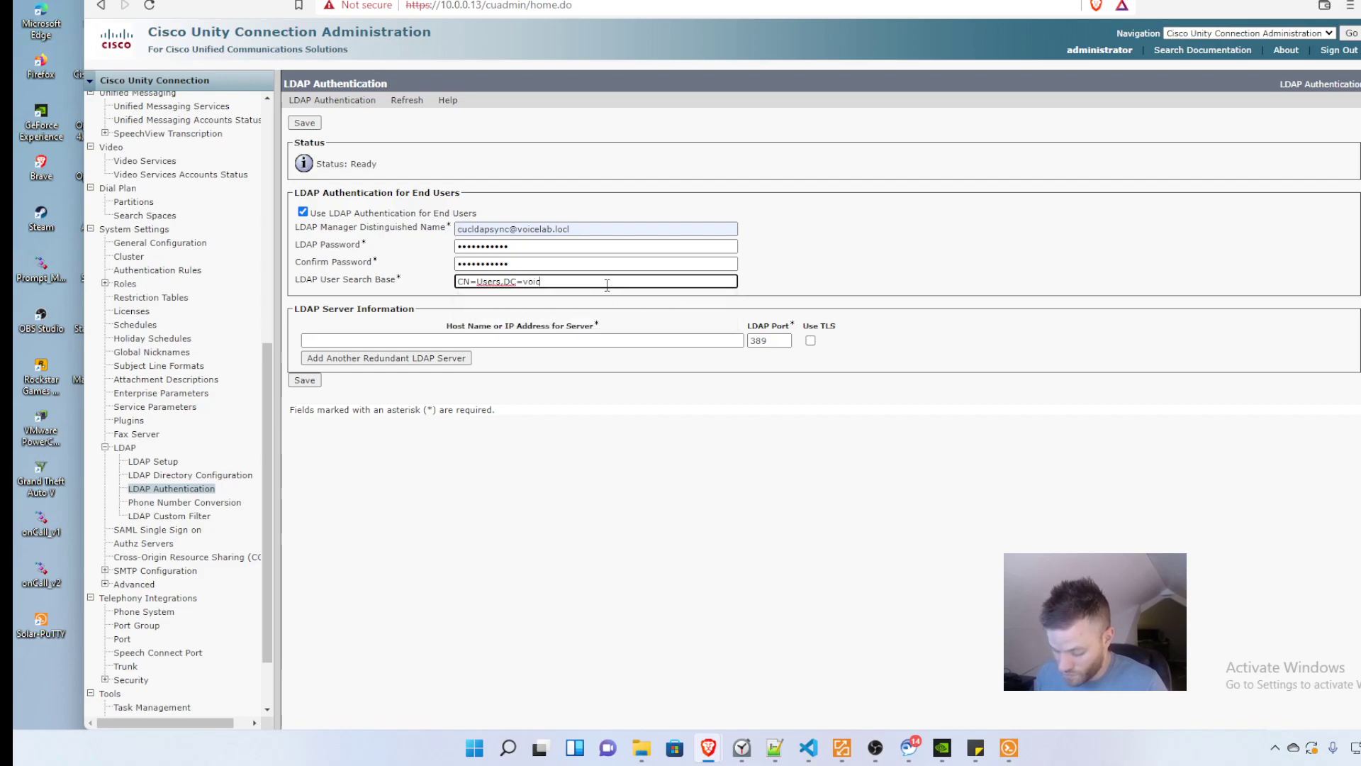
text(elab)
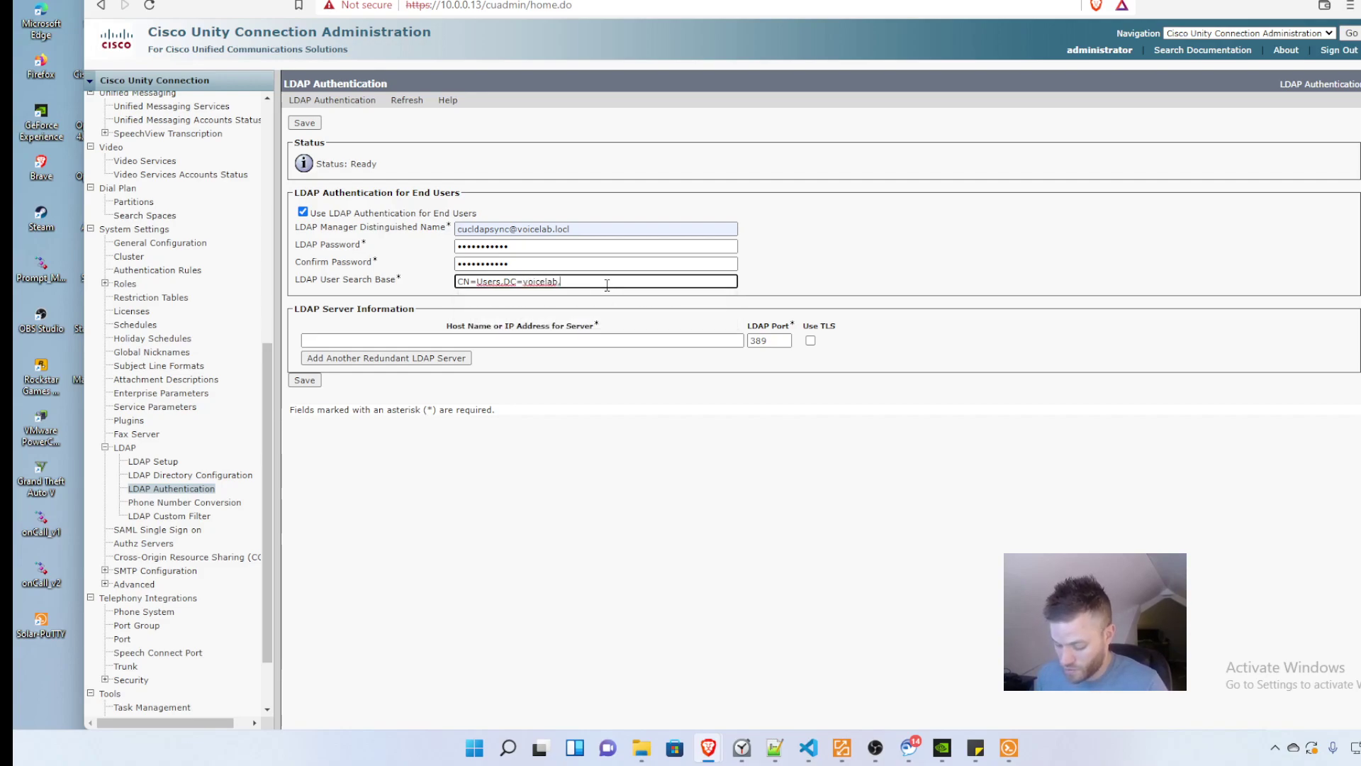
text(,DC)
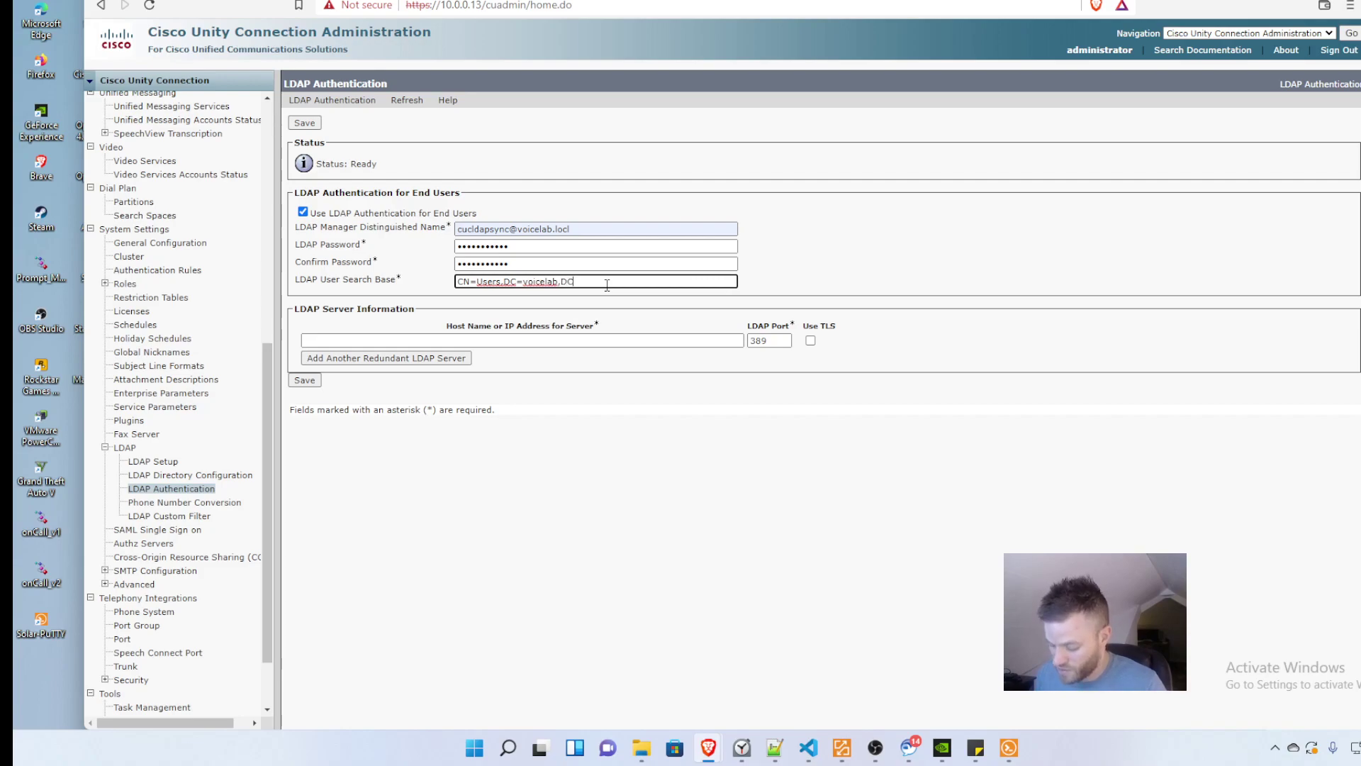
text(=com)
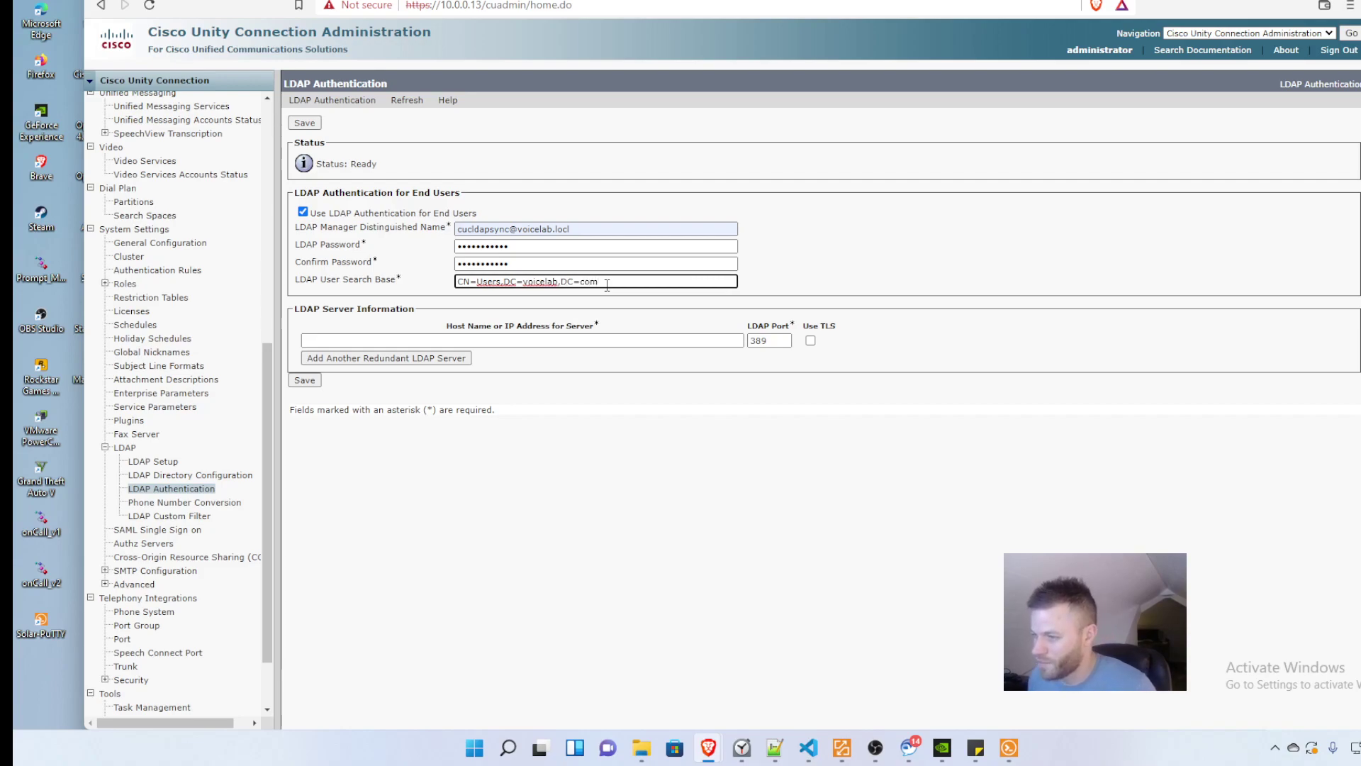
click(557, 340)
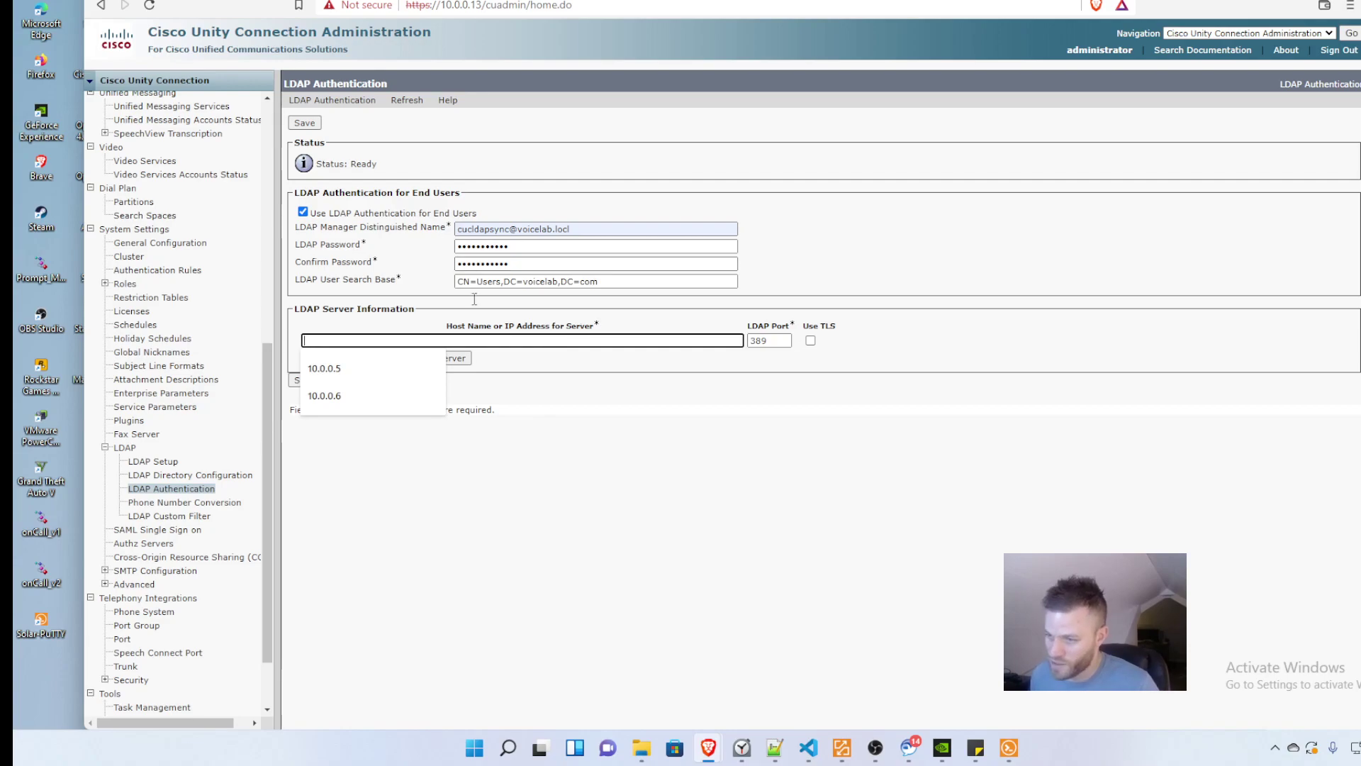
click(324, 394)
click(594, 515)
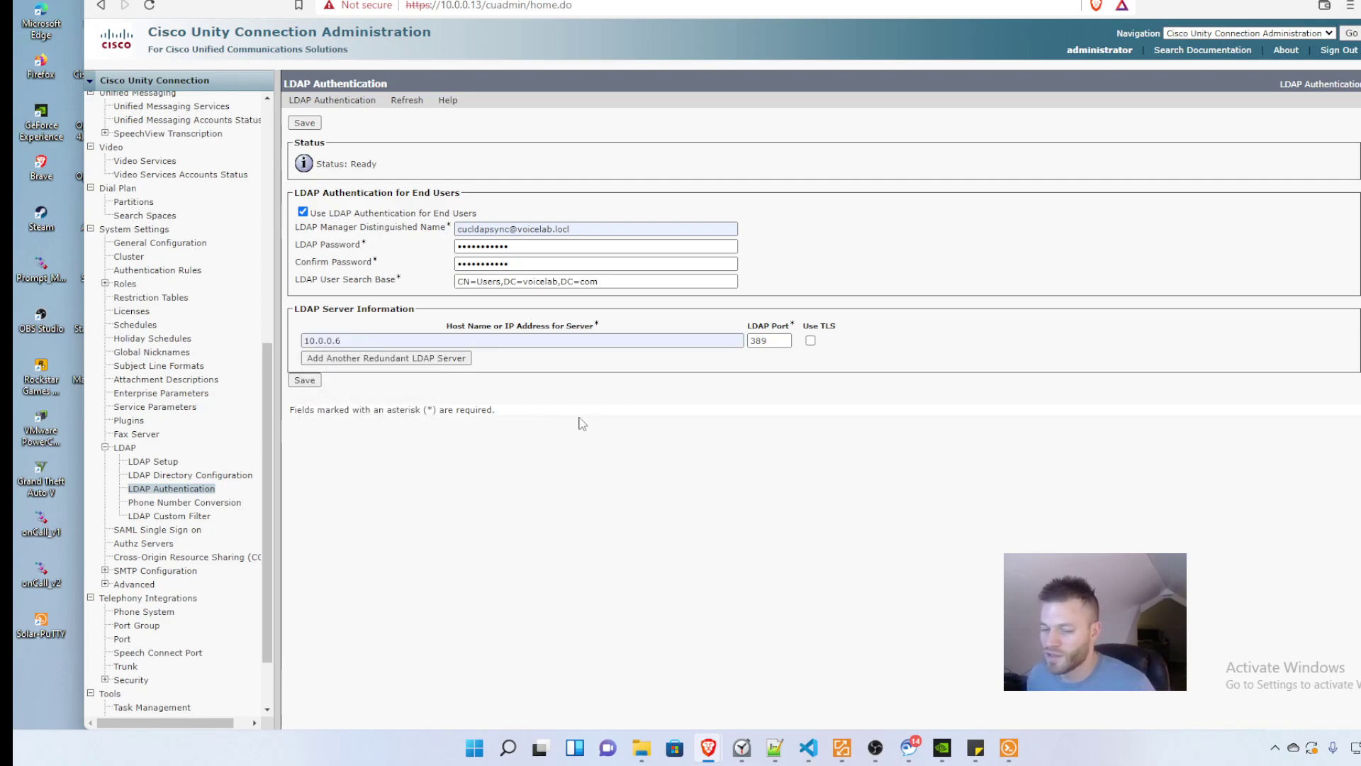
click(305, 381)
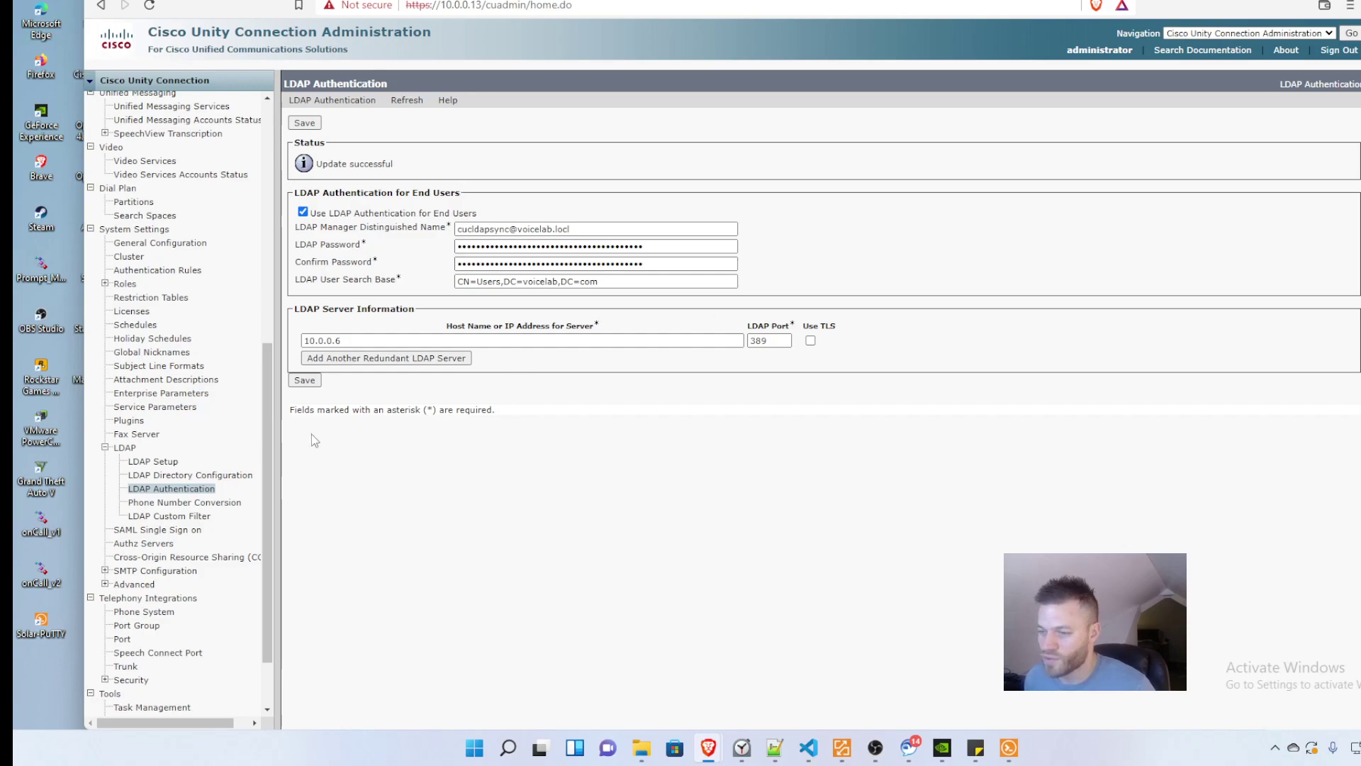
Step: Open the Accounts LDAP directory configuration, then return to the configurations list
click(226, 476)
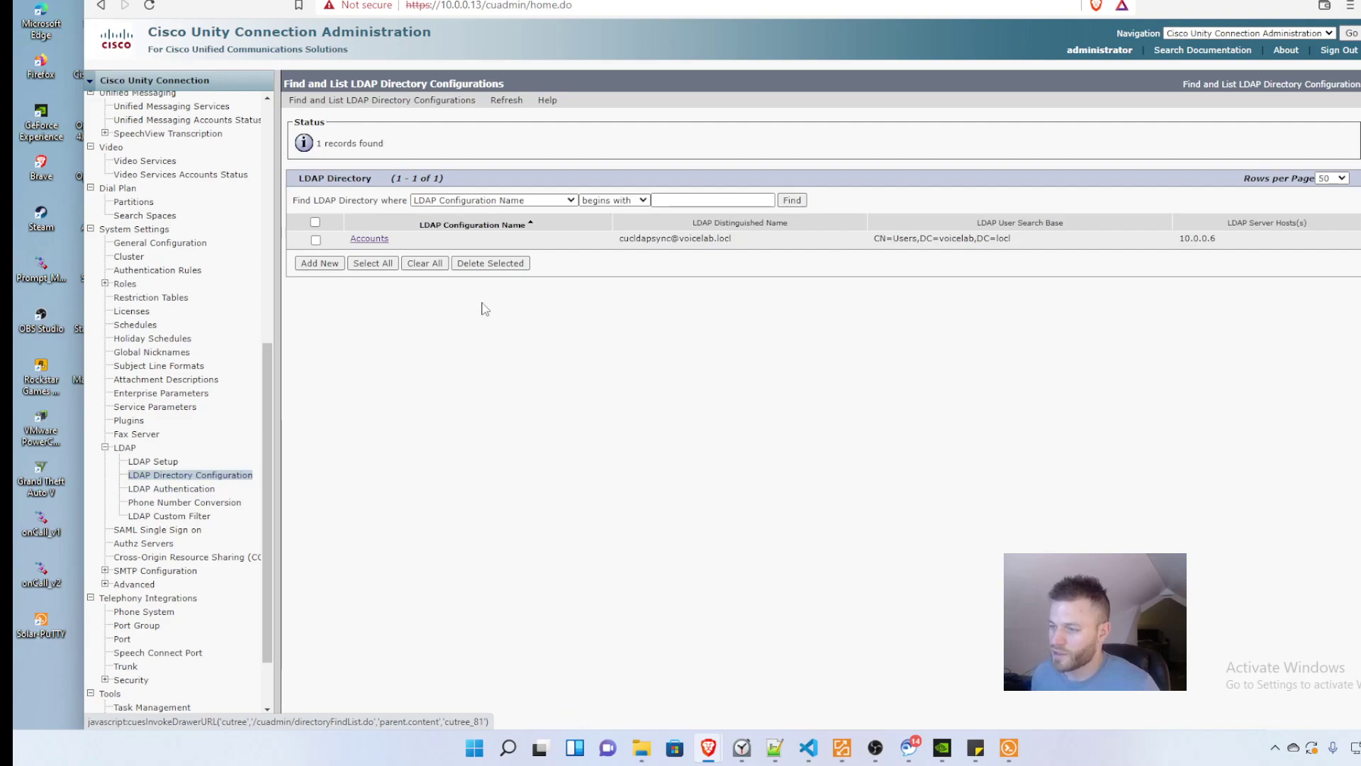
click(369, 238)
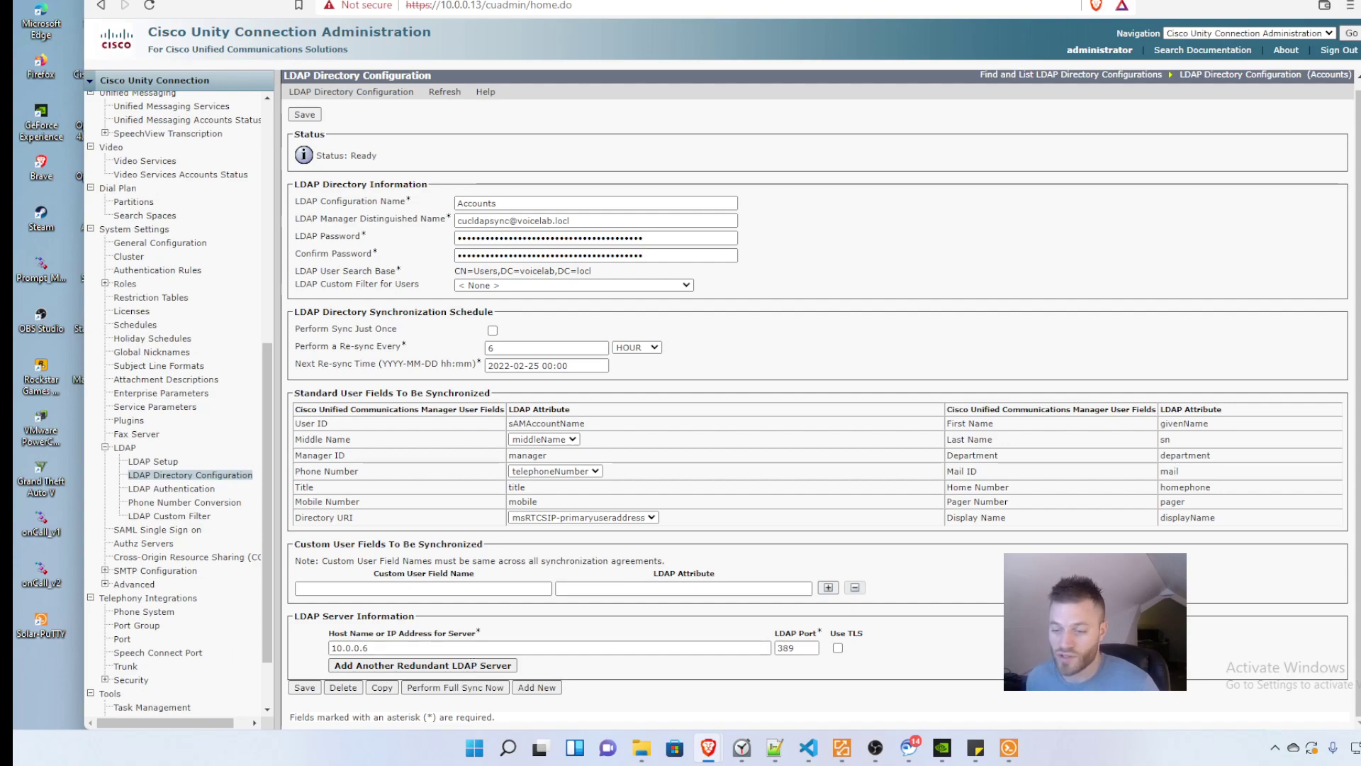
click(190, 475)
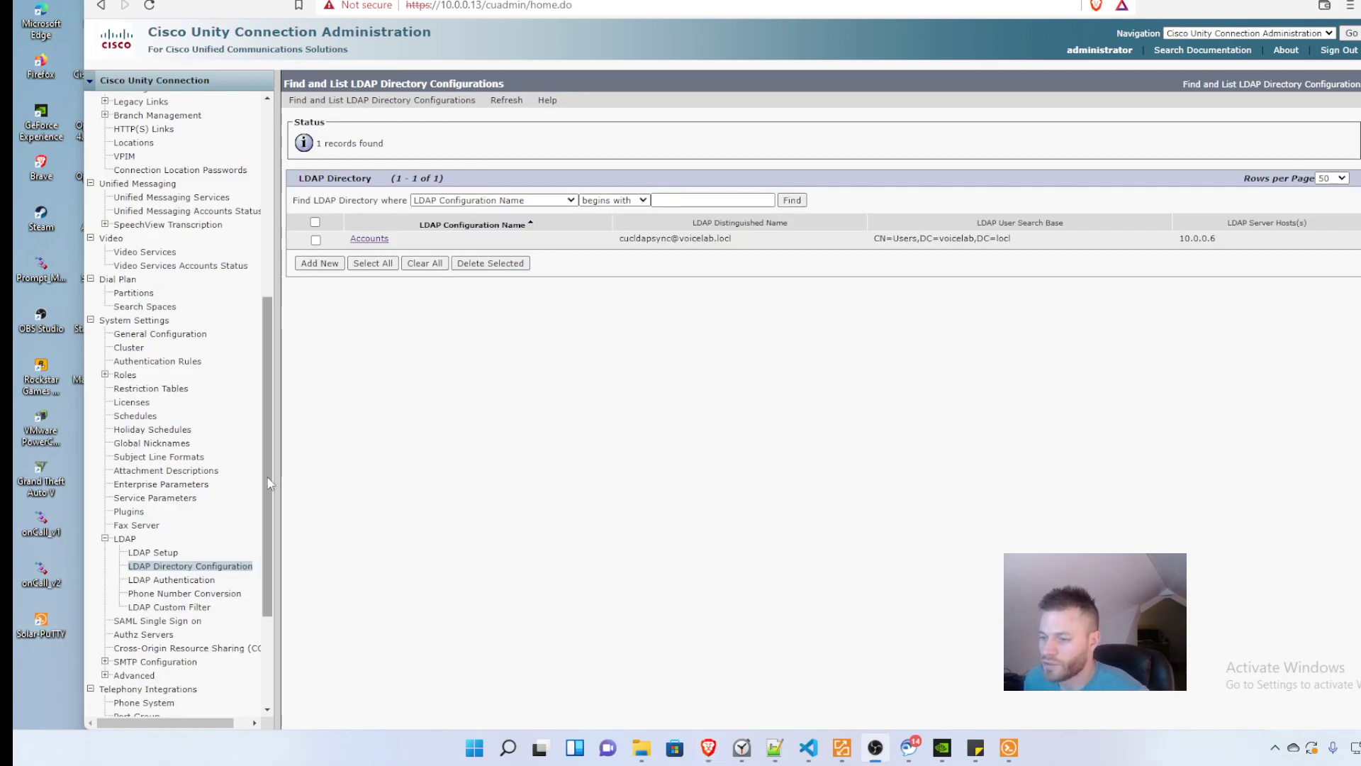
scroll(269, 405, up, 7)
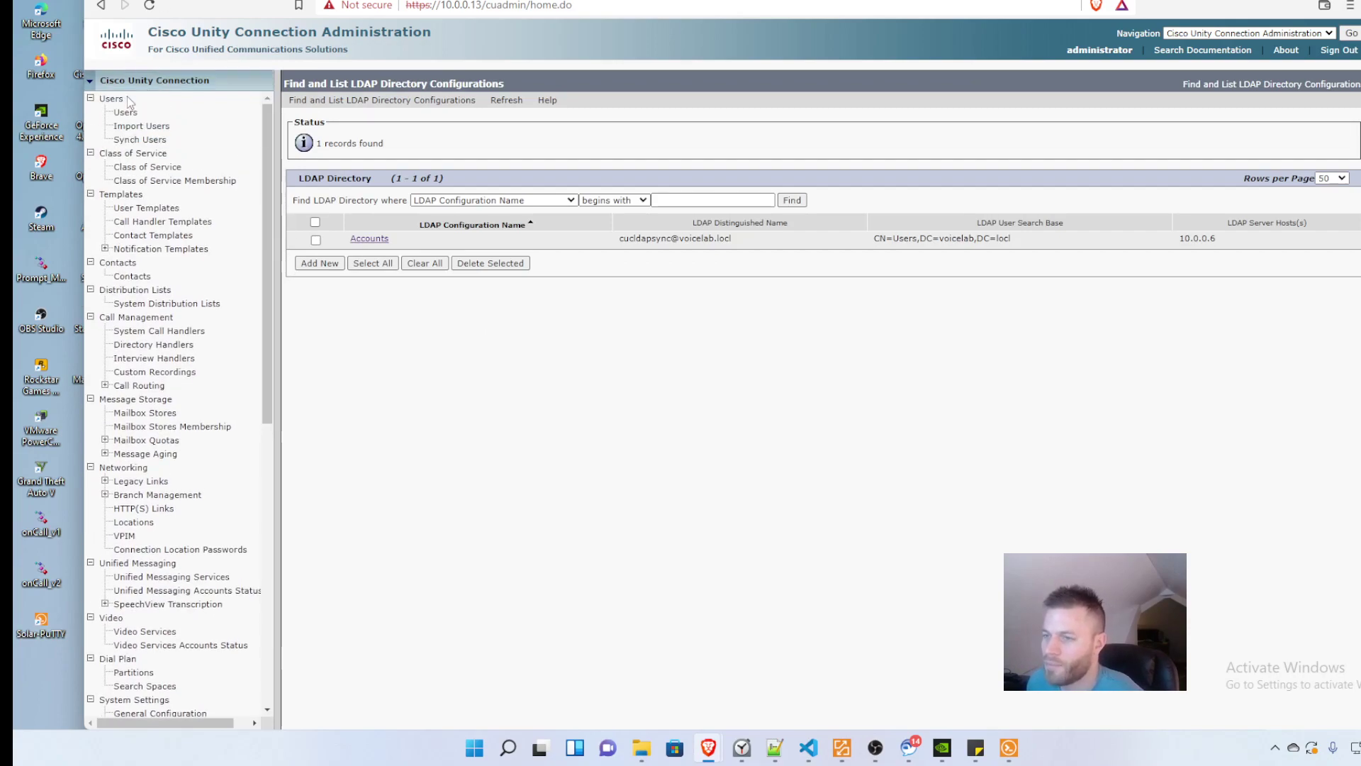
Step: Go to Import Users and set Find End Users In to LDAP Directory
click(124, 113)
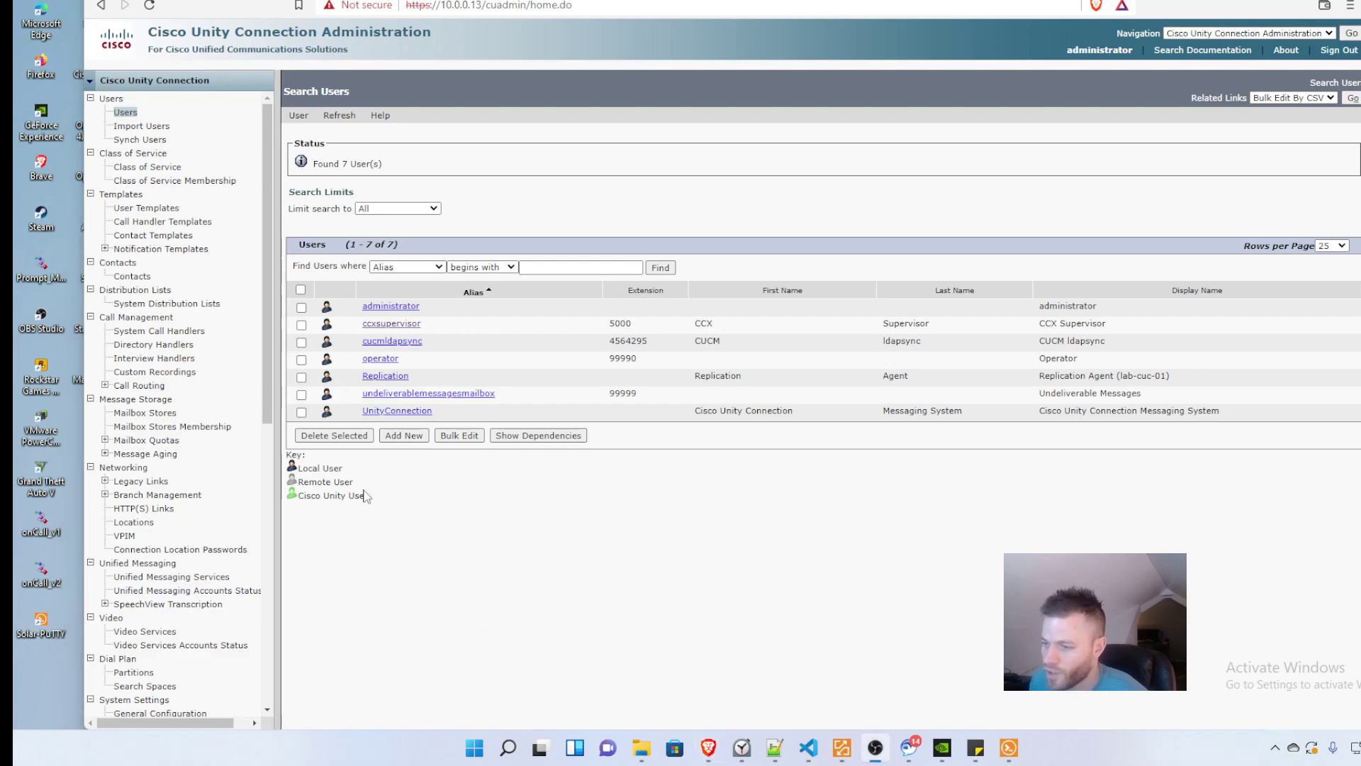
drag(343, 469, 314, 465)
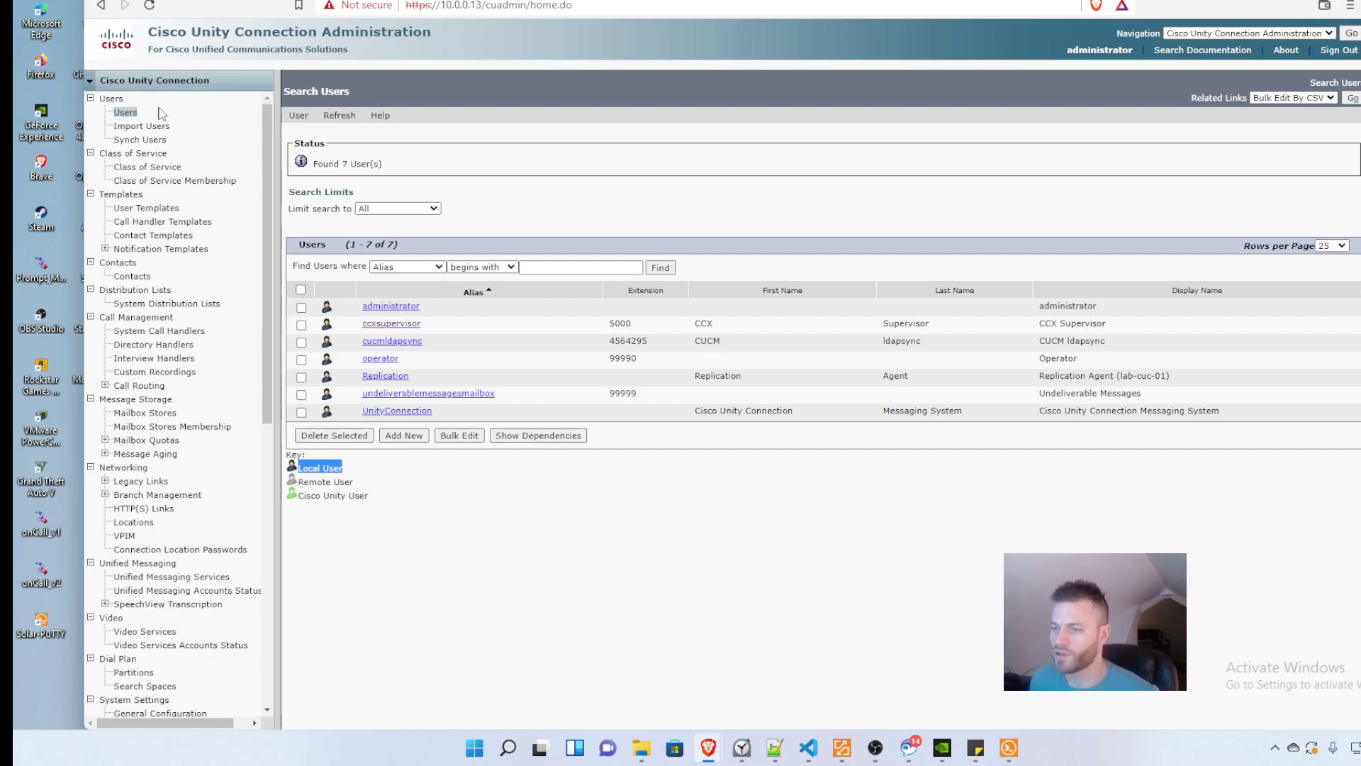
click(142, 125)
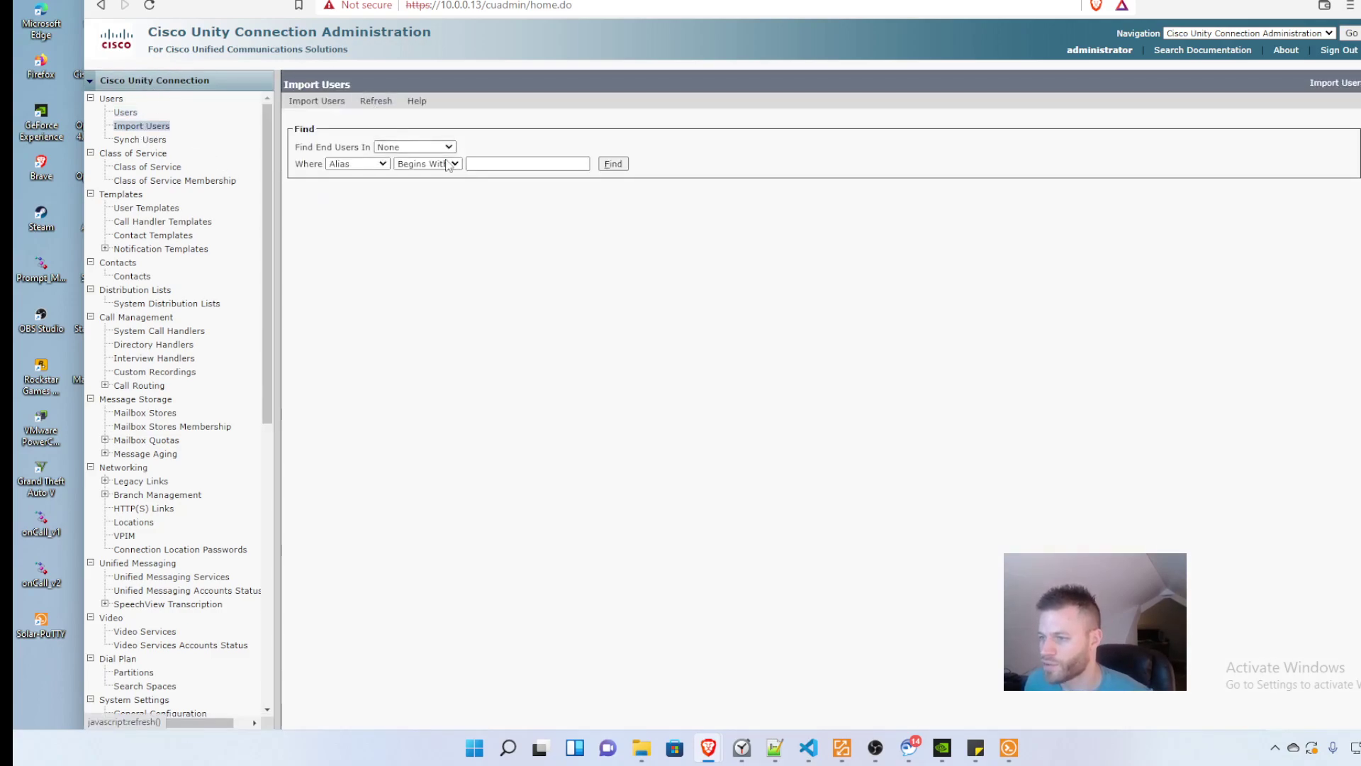
click(448, 148)
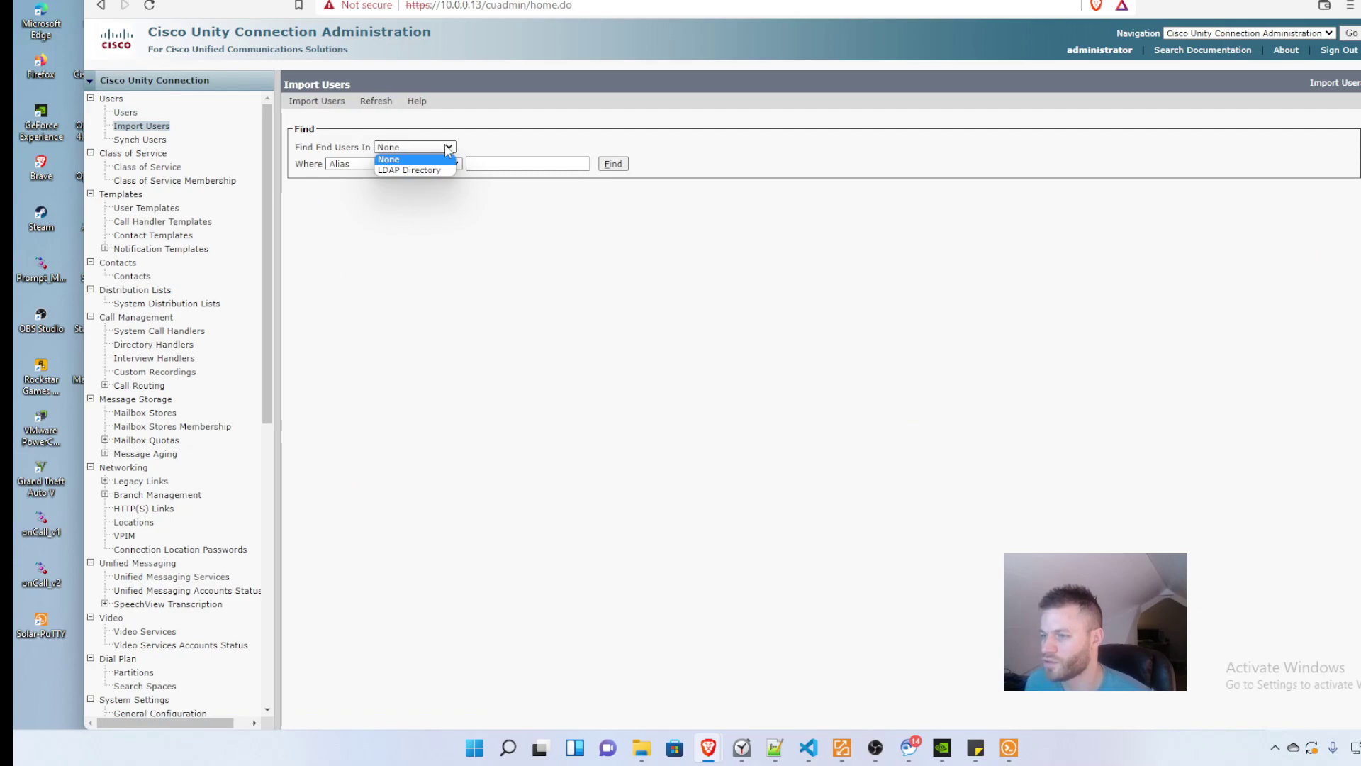
click(441, 170)
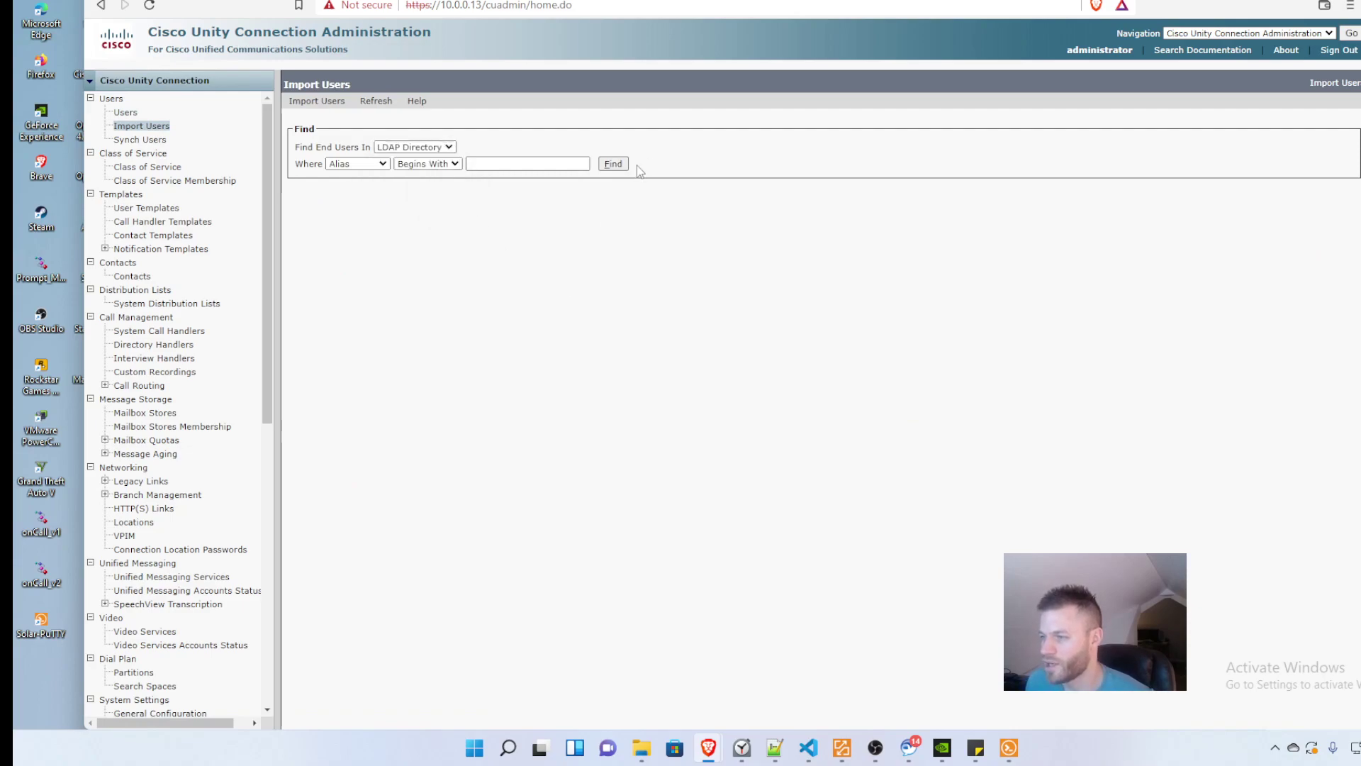
Step: Find the LDAP users, which lists the sync account and one end user
click(614, 164)
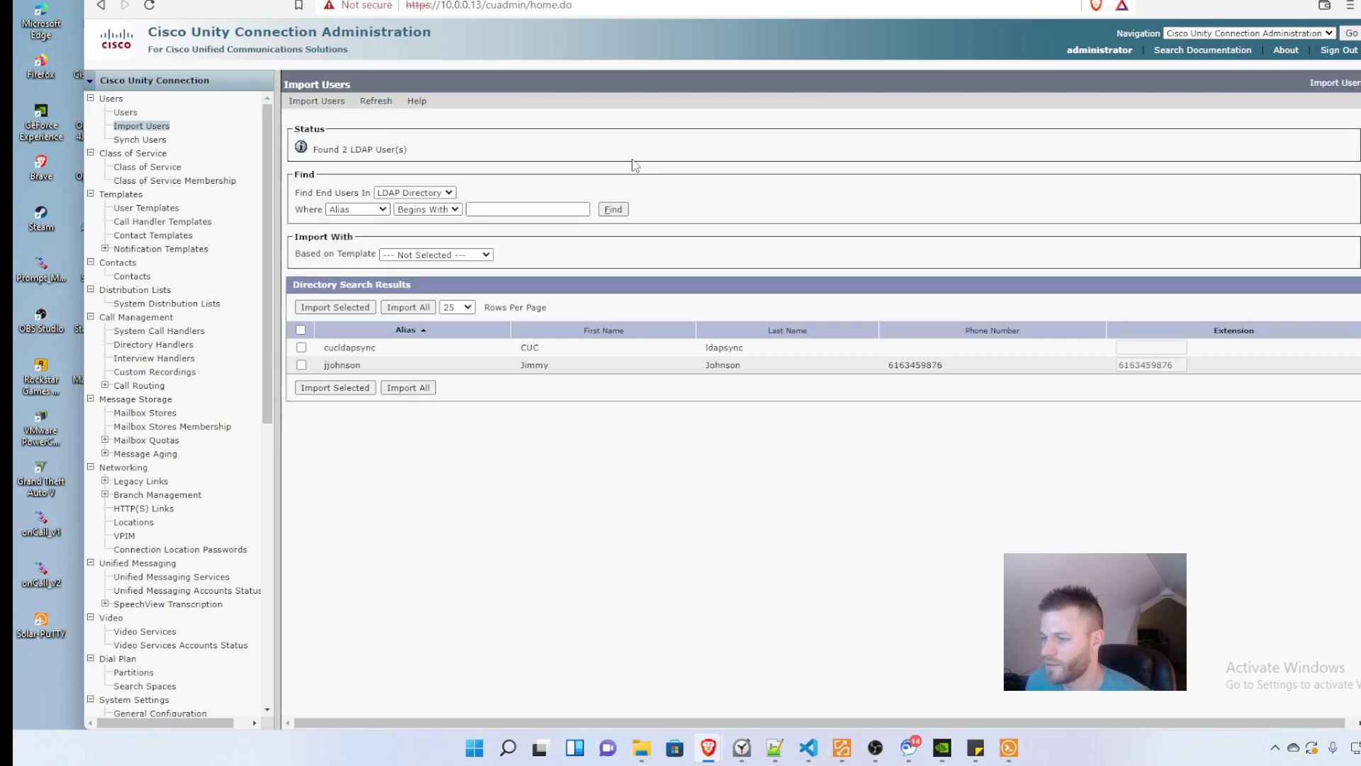
drag(377, 348, 328, 364)
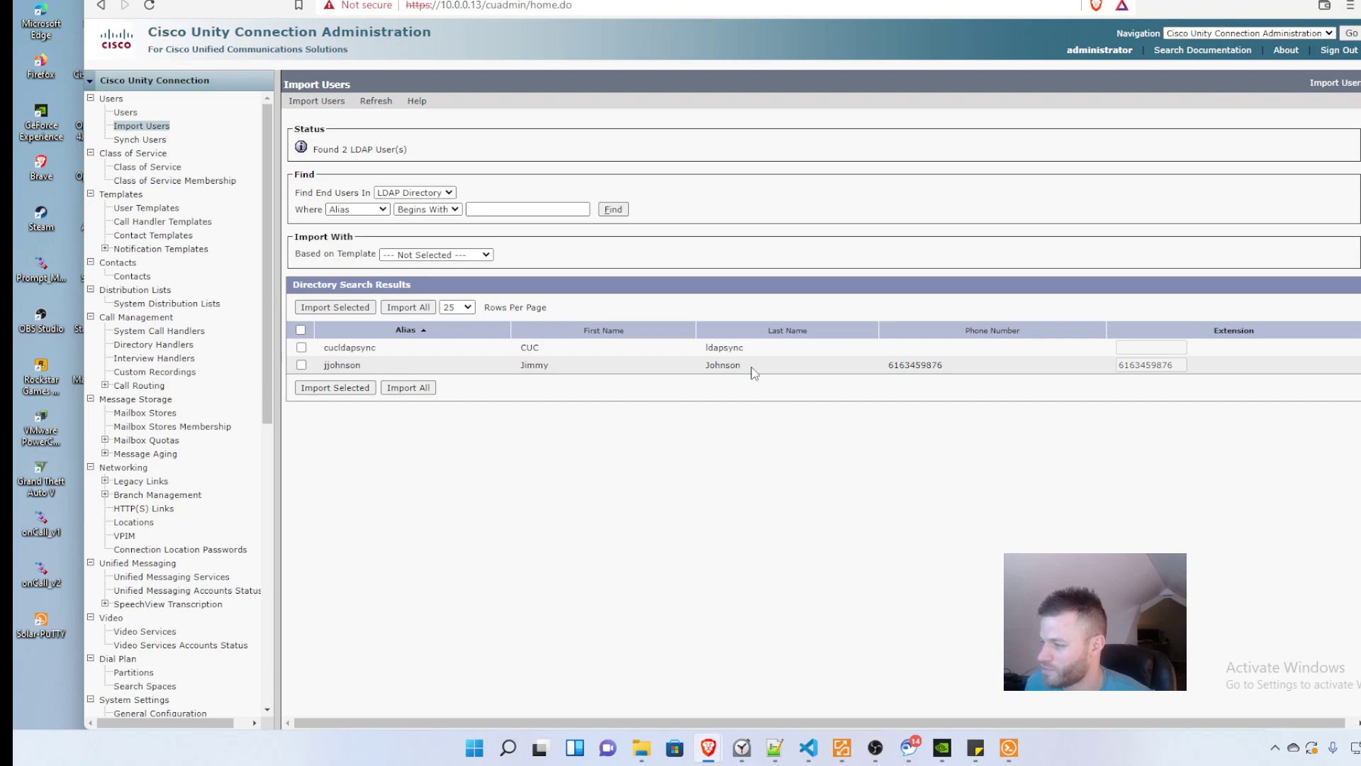
drag(742, 365, 342, 364)
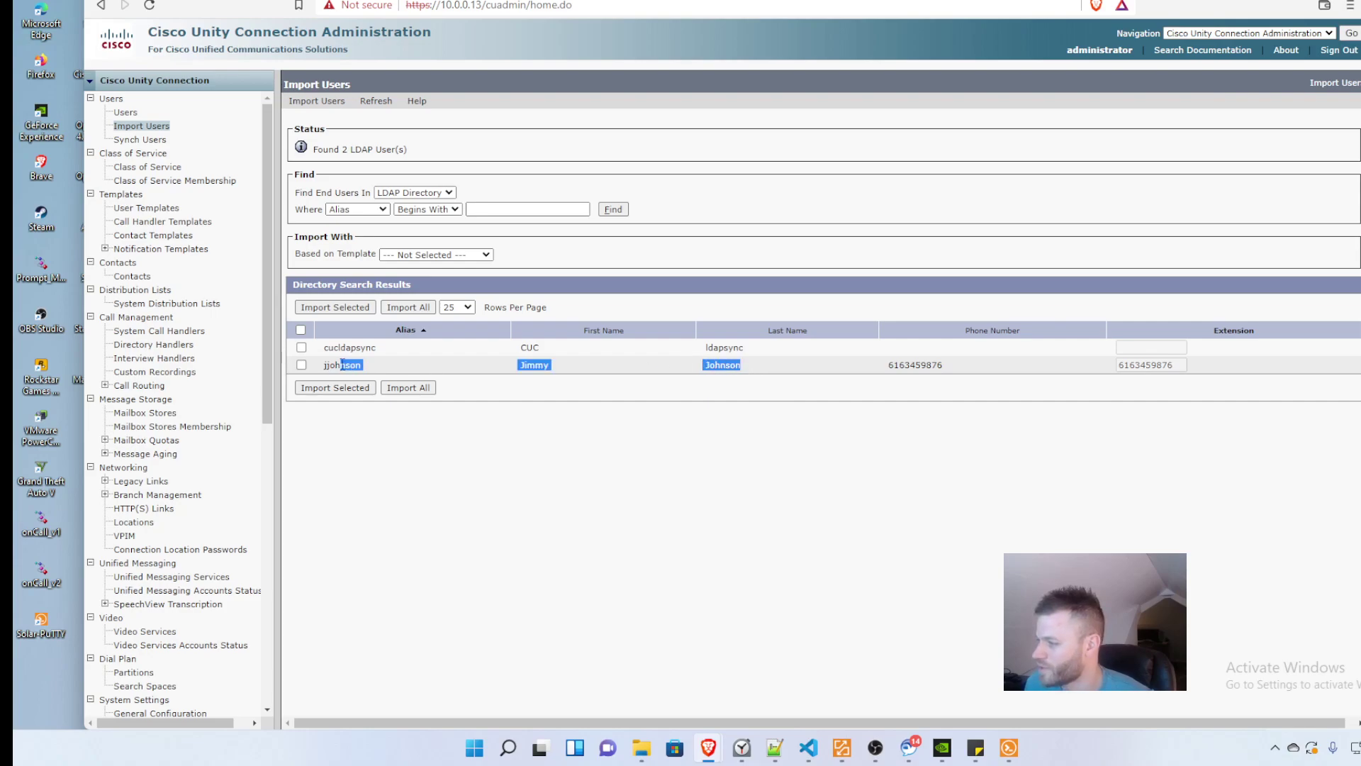
click(486, 535)
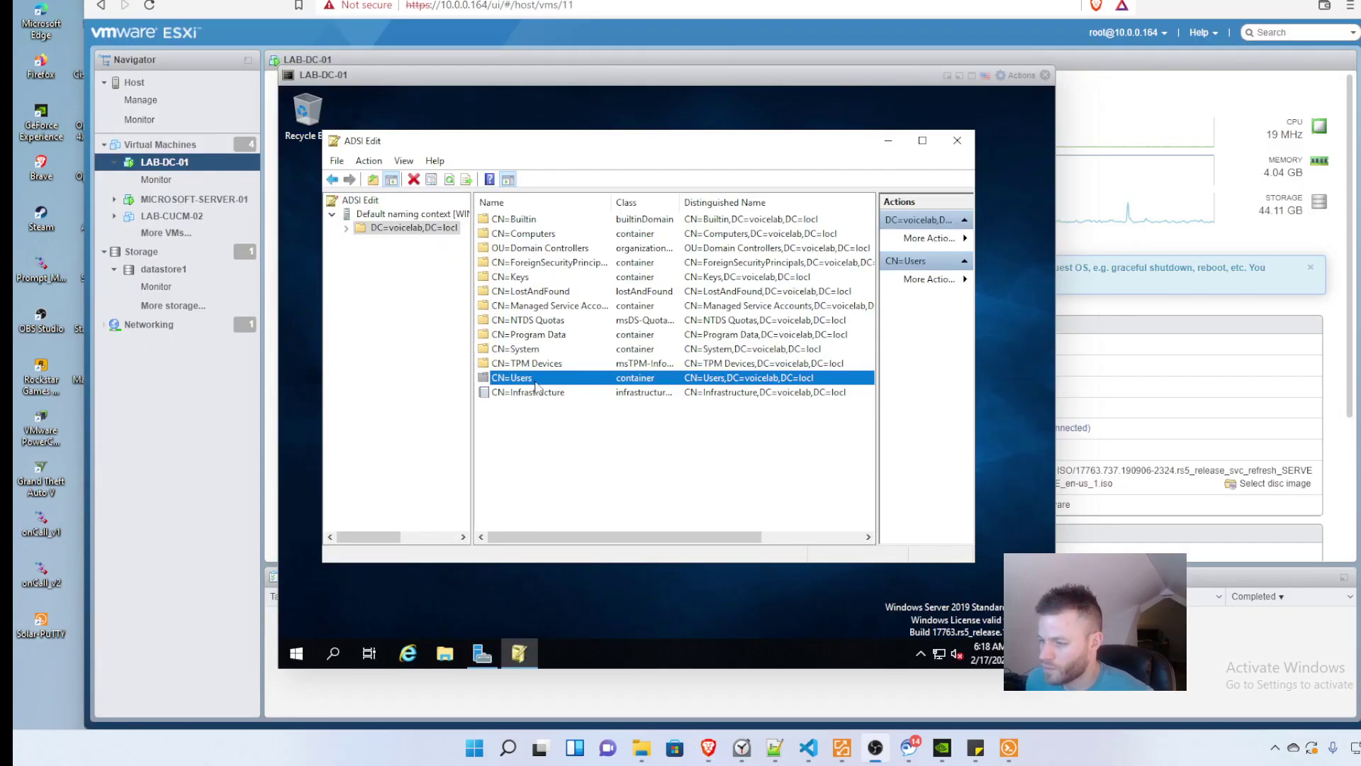
Step: Open the CN=Users container in ADSI Edit to list its users and groups
right_click(537, 387)
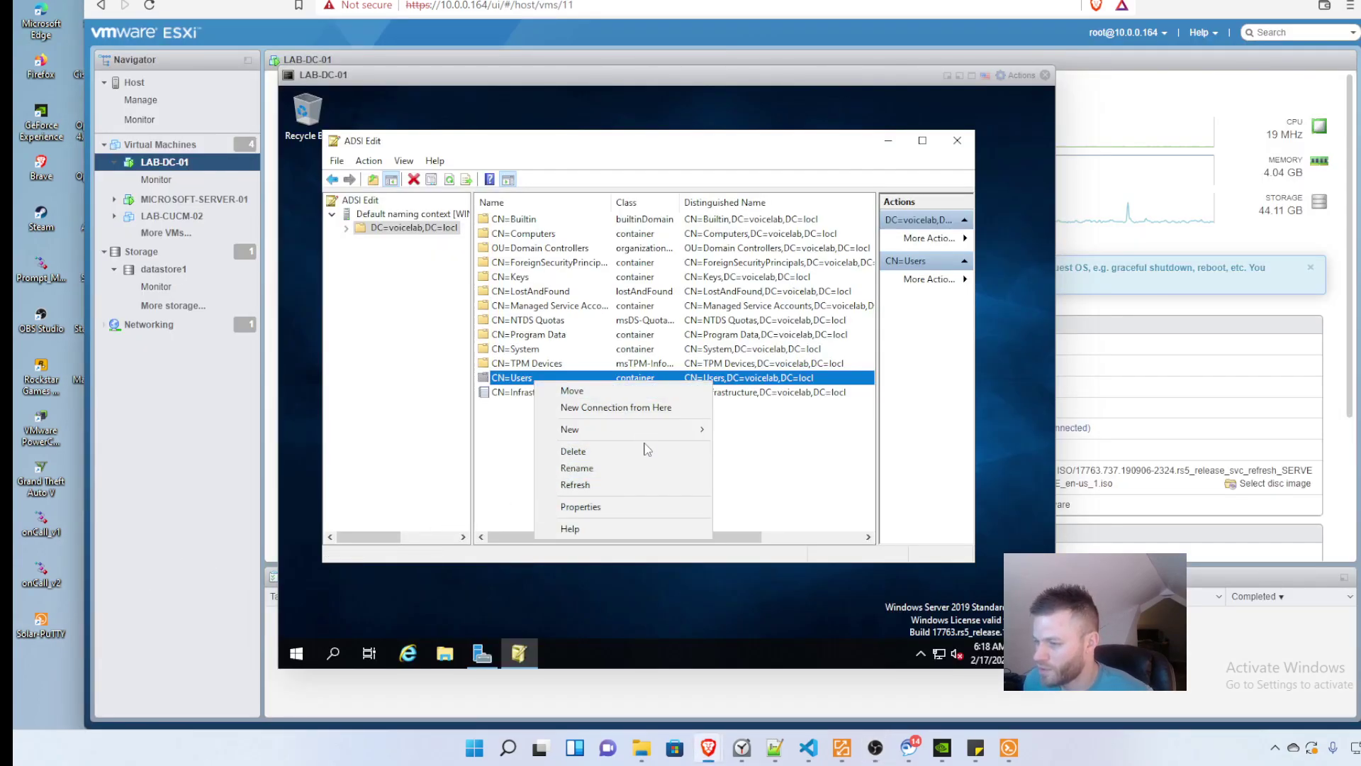
mouse_move(638, 429)
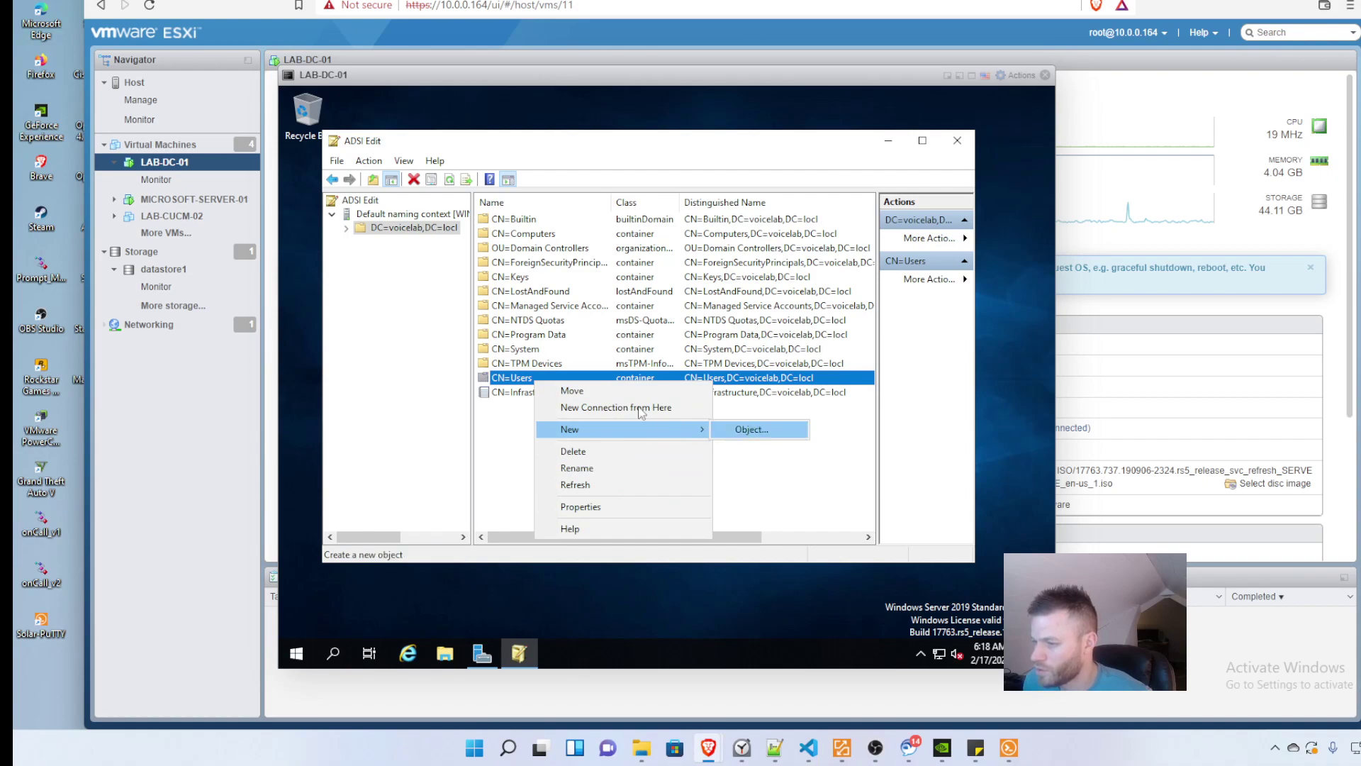
key(Escape)
double_click(516, 380)
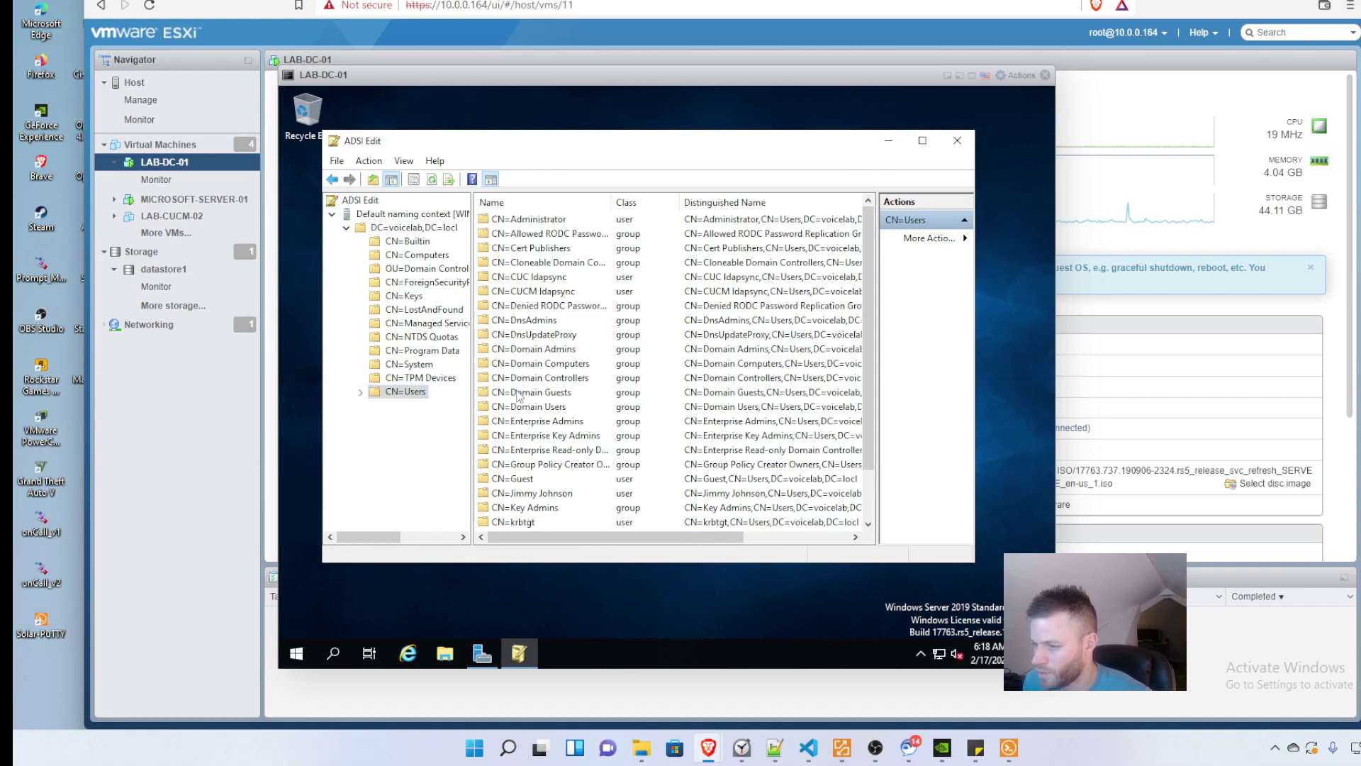
scroll(522, 461, down, 1)
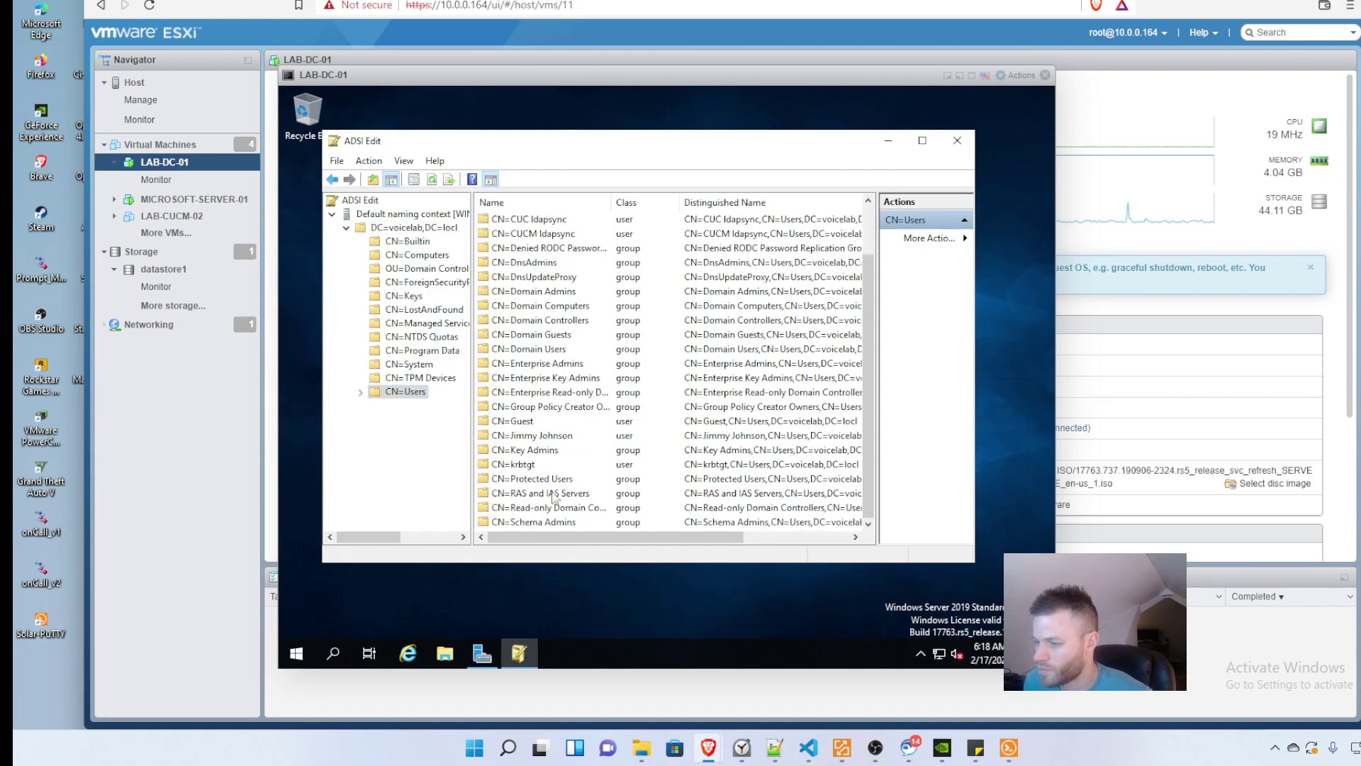
Step: Search the Start menu for 'act' to find the Active Directory tools
right_click(414, 398)
mouse_move(469, 444)
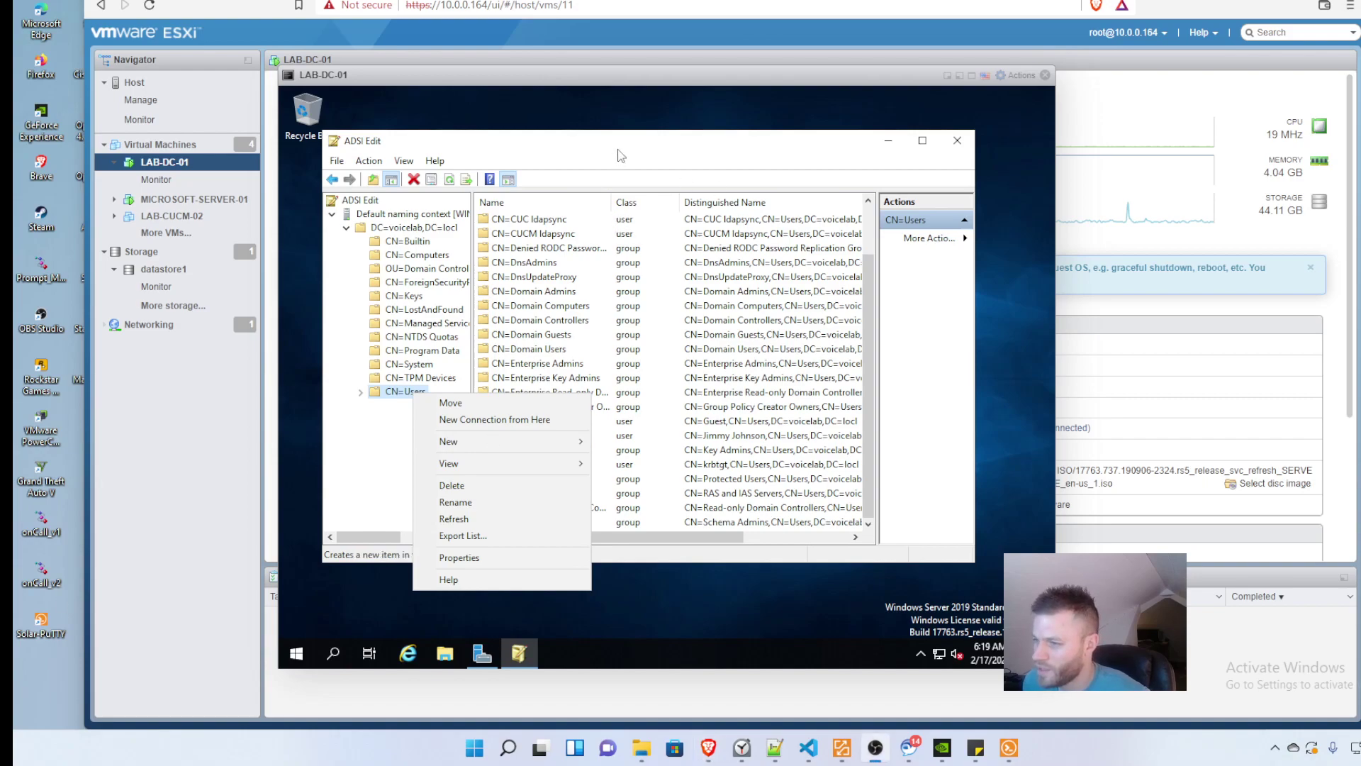
click(619, 623)
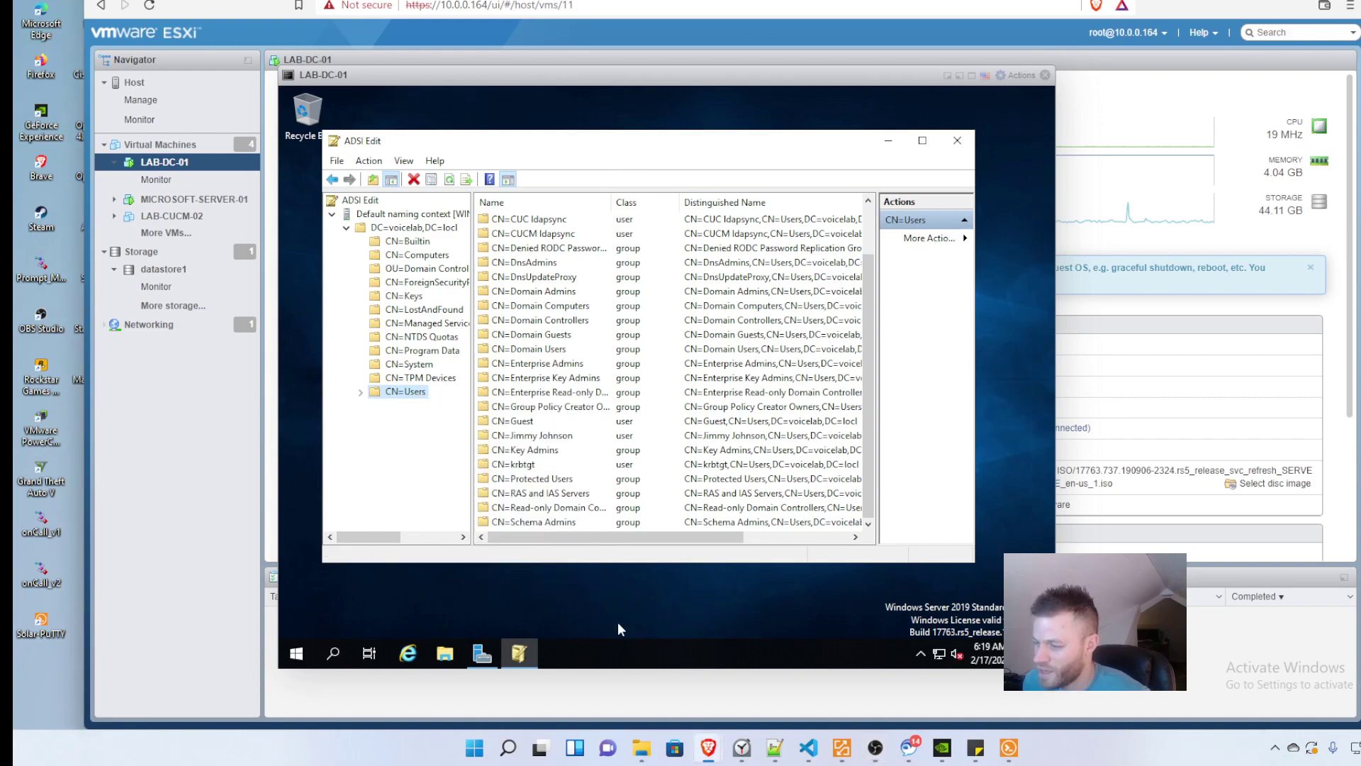
click(297, 652)
text(act)
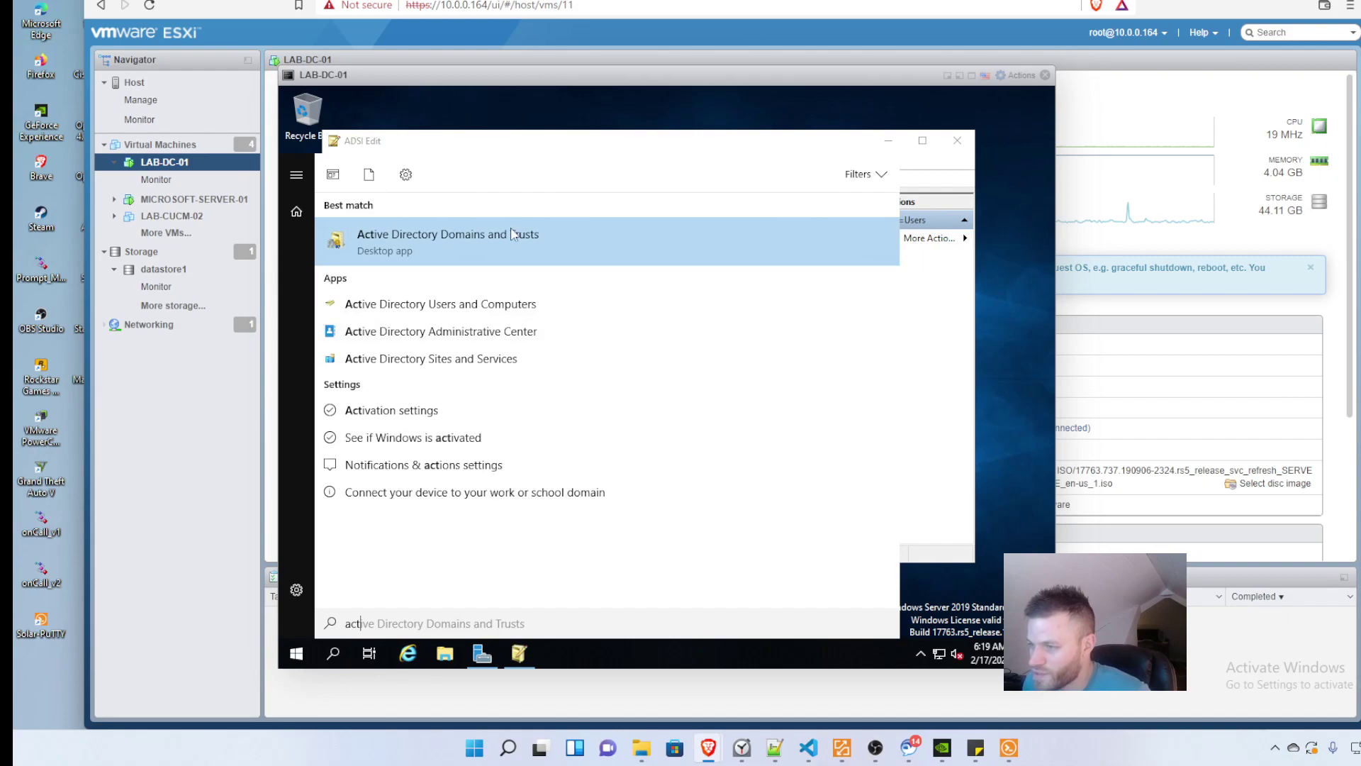
Step: Launch Active Directory Users and Computers and start a new user in the voicelab.locl Users container
click(440, 304)
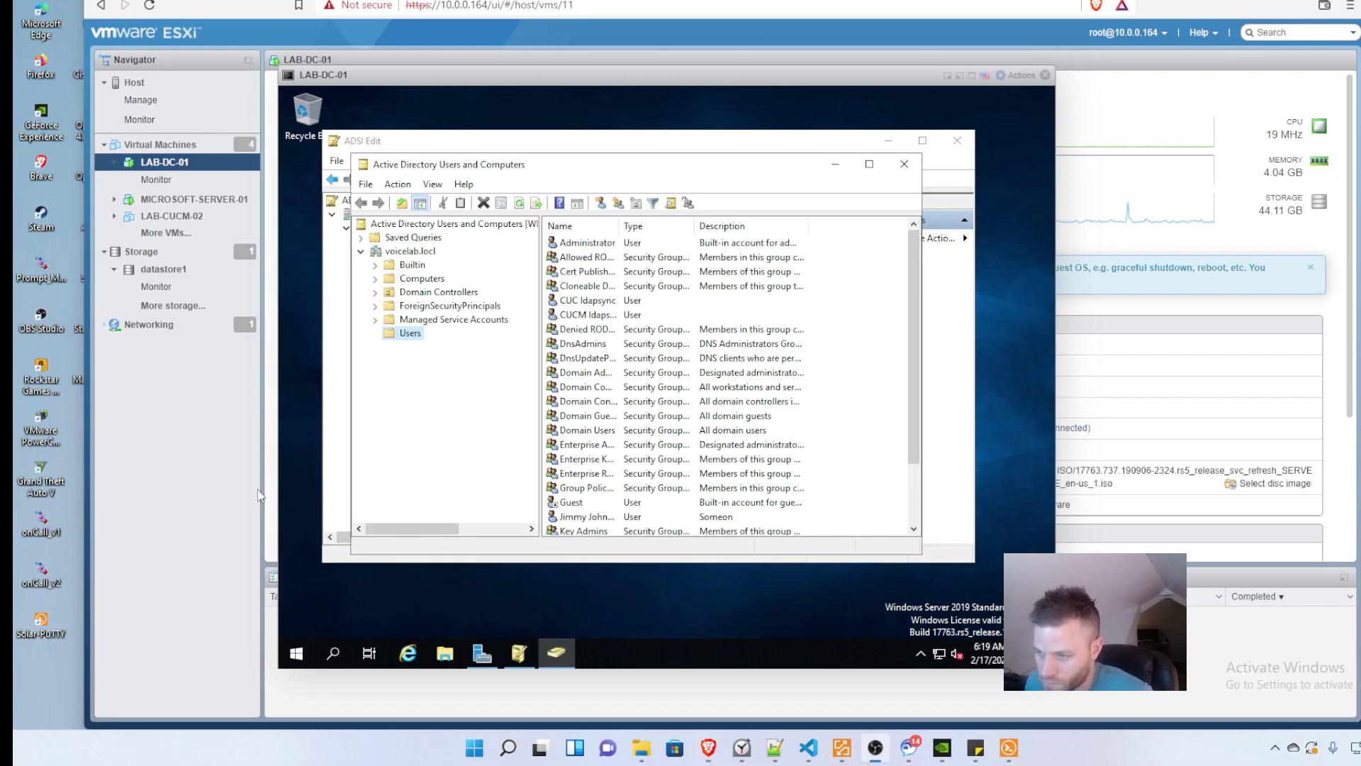
right_click(410, 334)
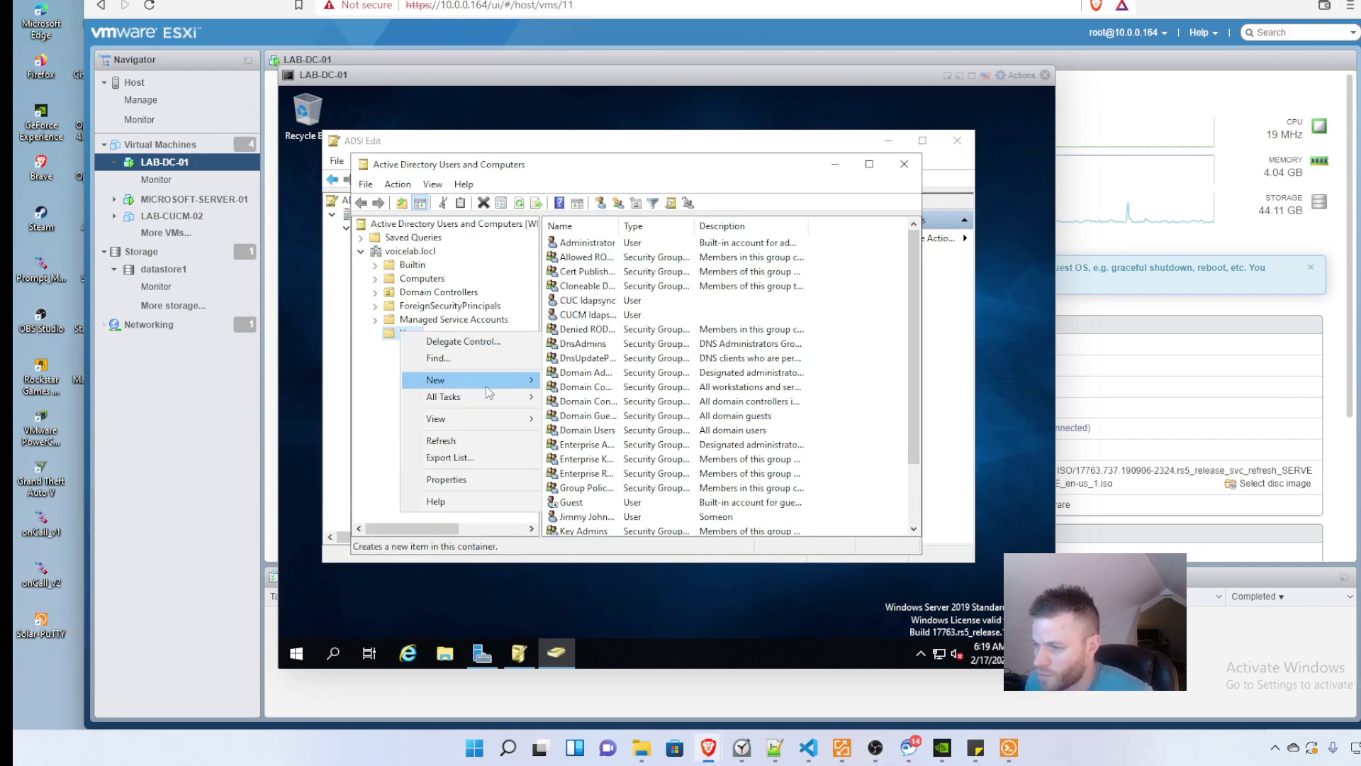
mouse_move(482, 381)
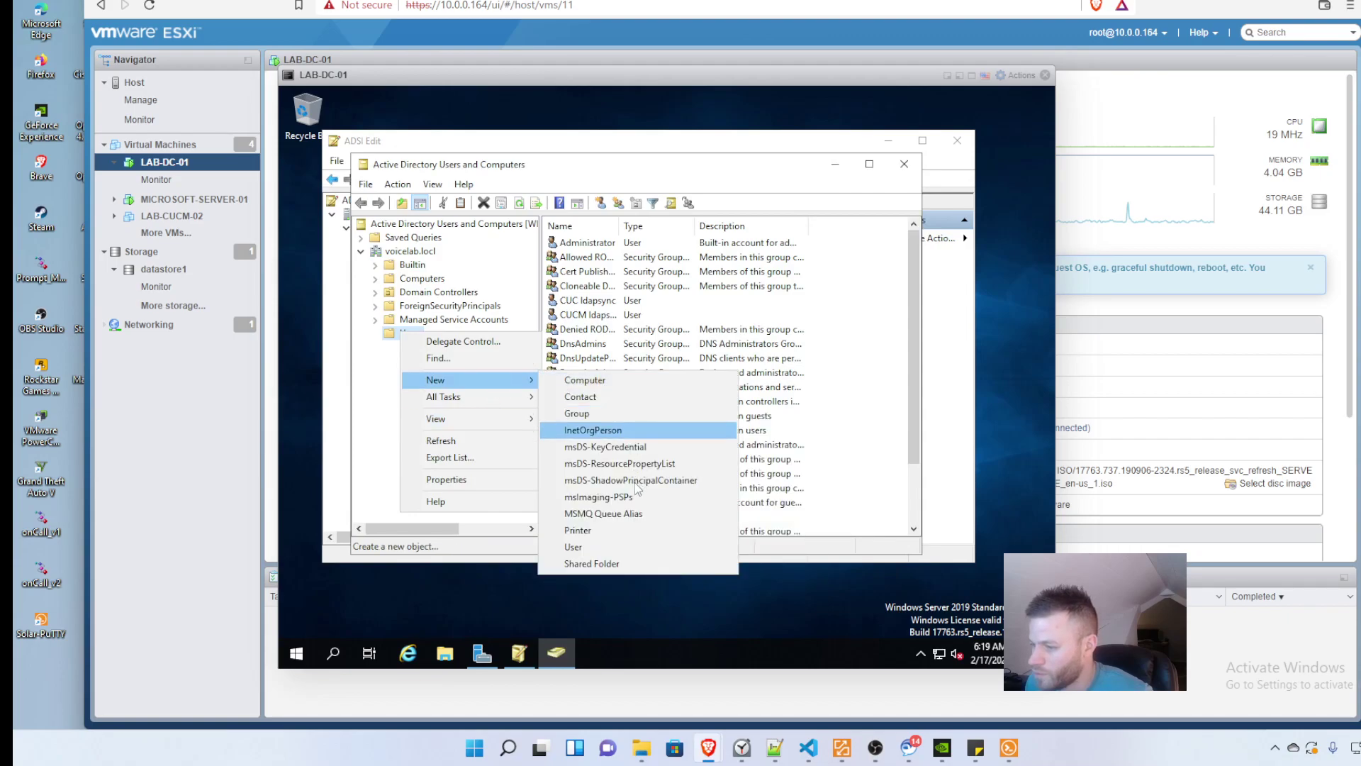
click(595, 547)
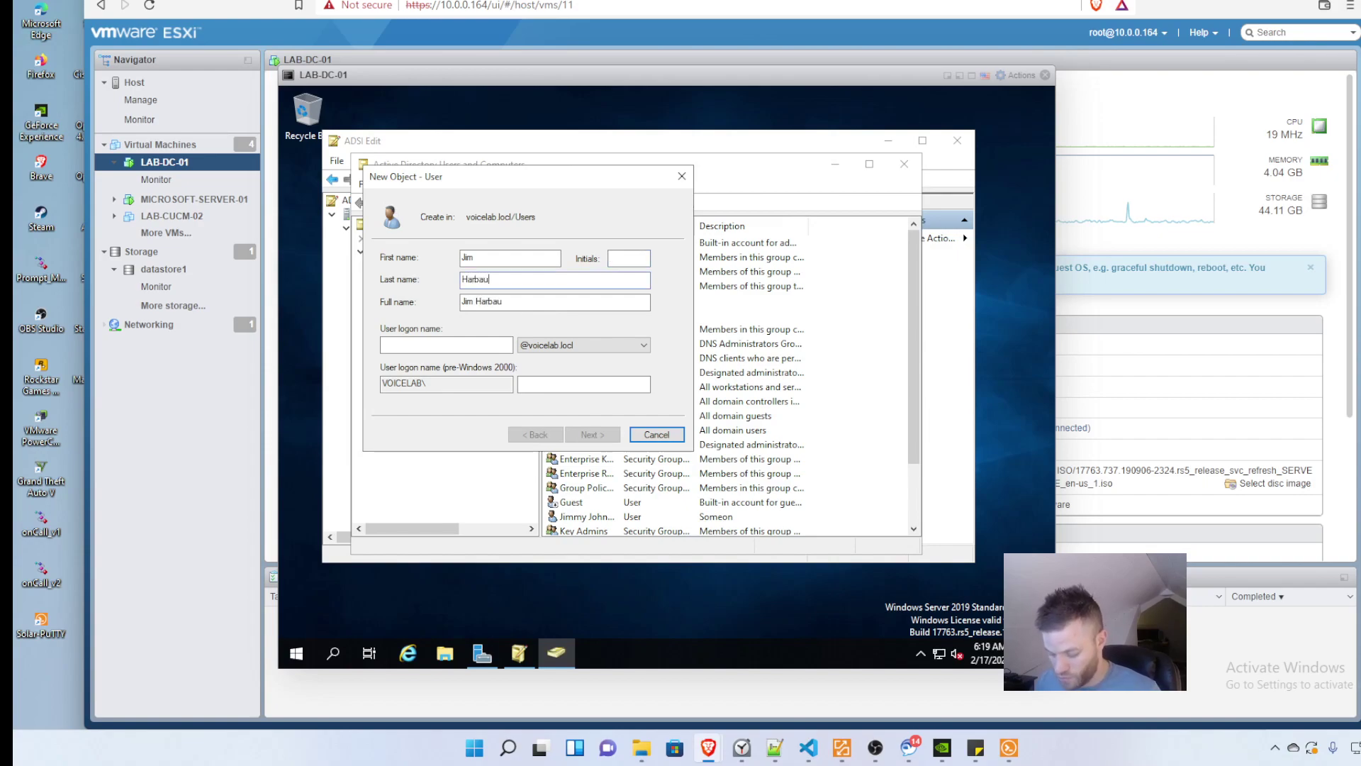
Step: Enter the user logon name and password, then finish the New Object - User wizard
click(487, 347)
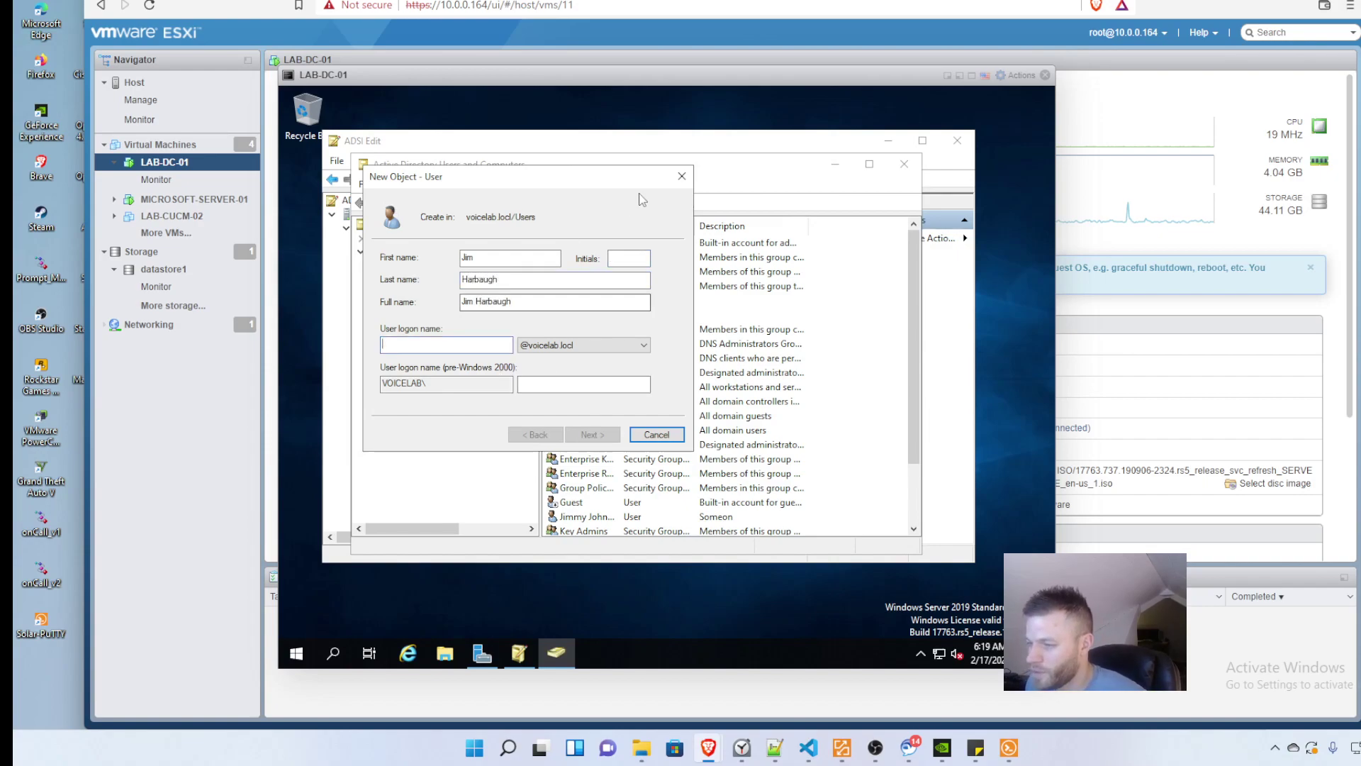
text(j)
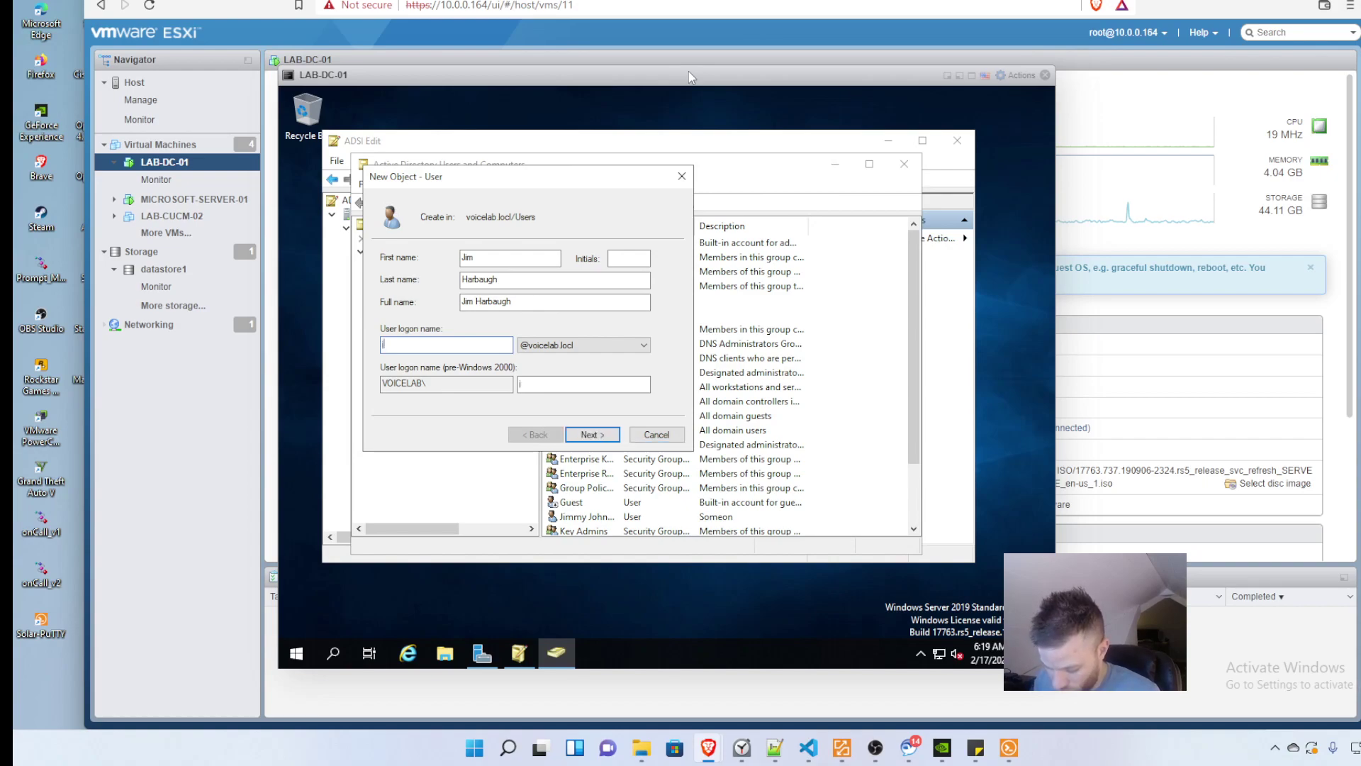
key(BackSpace)
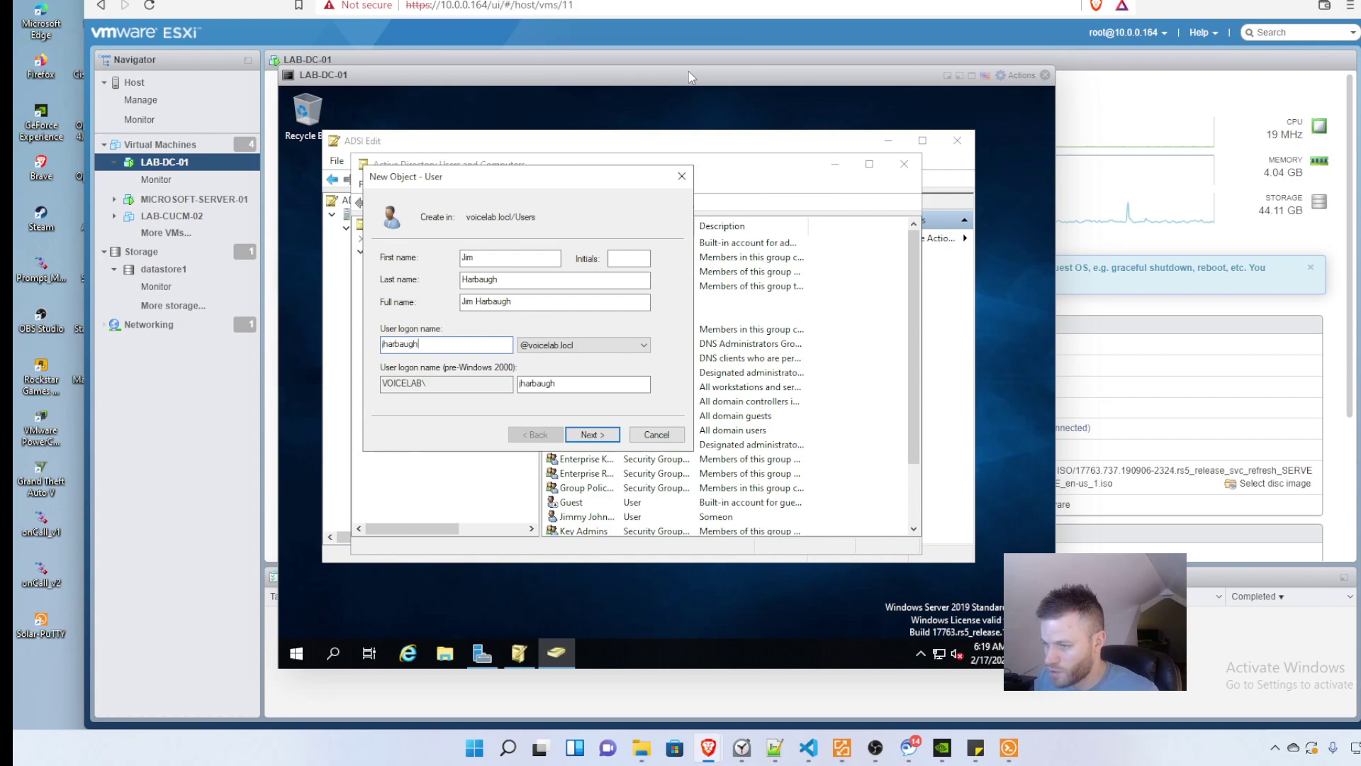
click(592, 434)
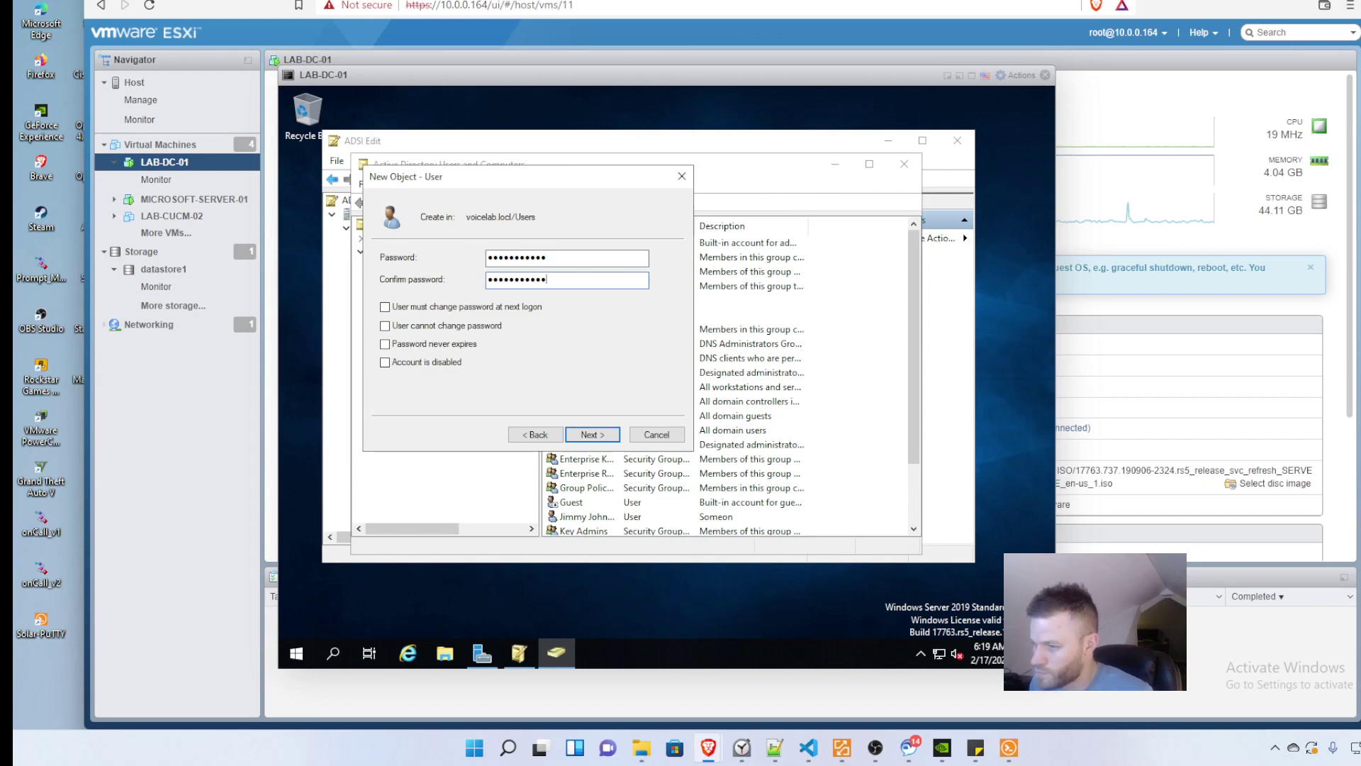
click(568, 430)
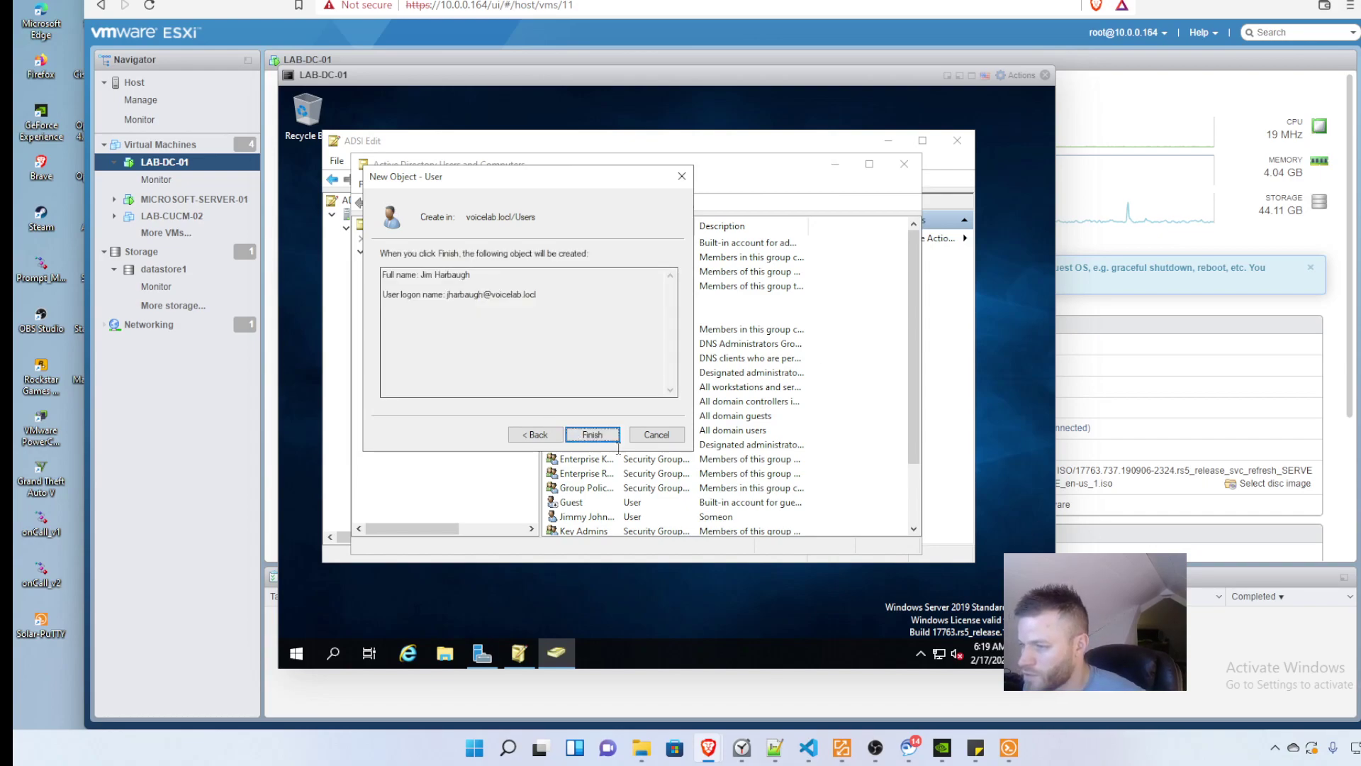
click(595, 434)
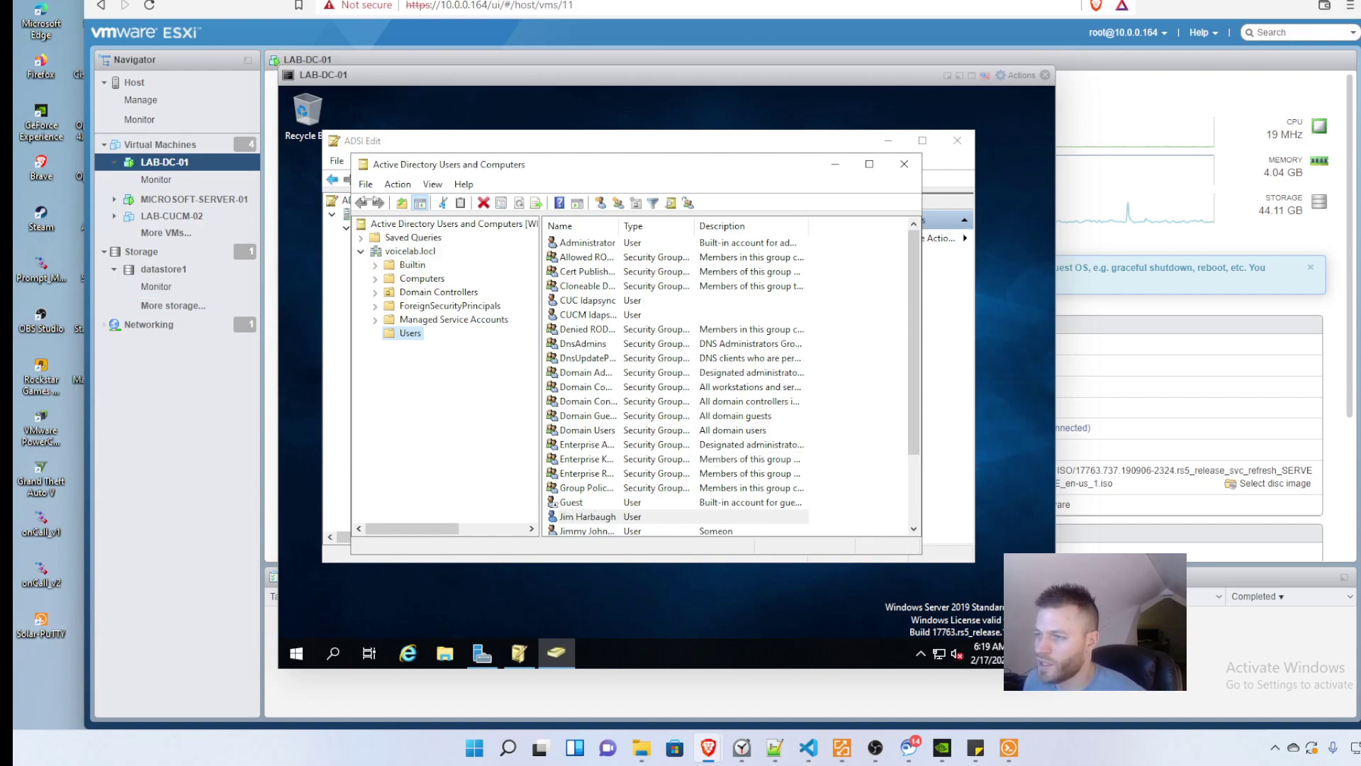
Step: Run Perform Full Sync Now on the Accounts LDAP directory configuration and confirm it
click(212, 1)
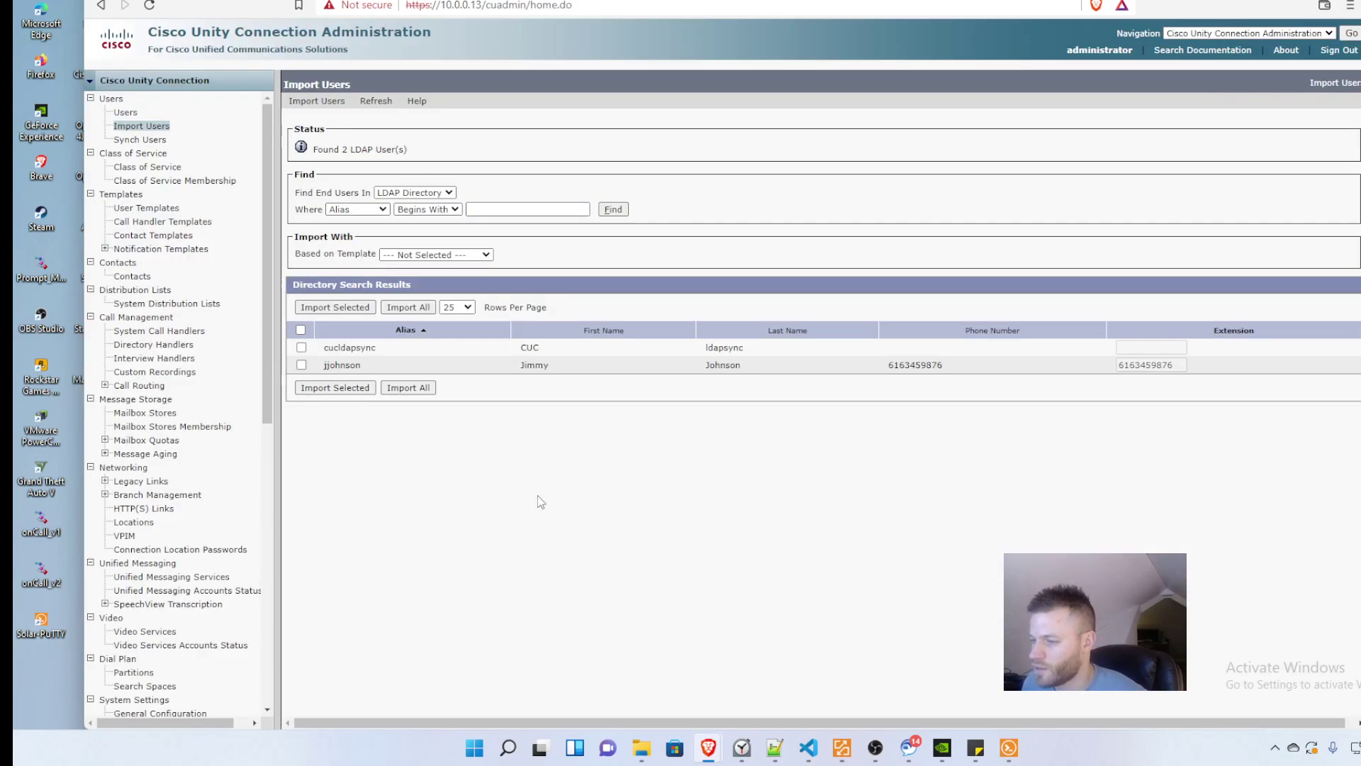
drag(267, 177, 266, 458)
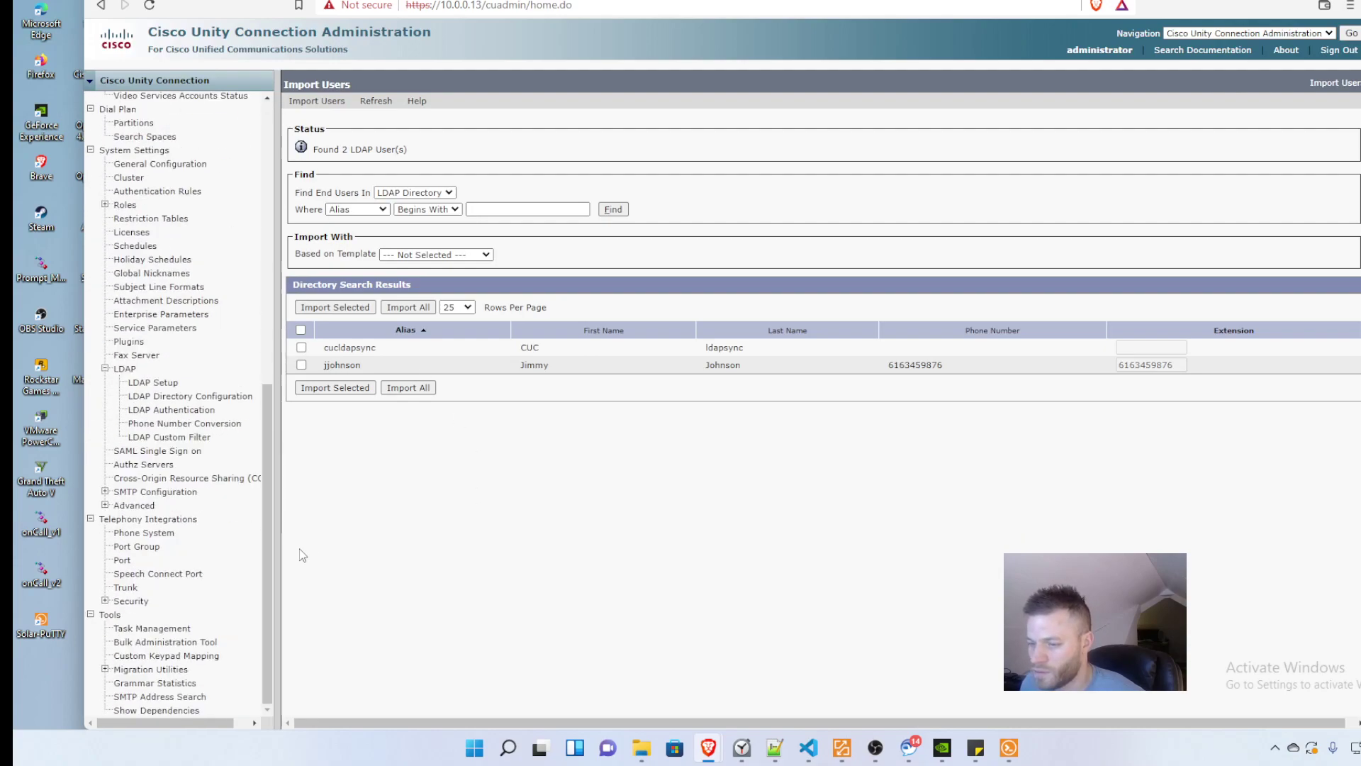
click(166, 396)
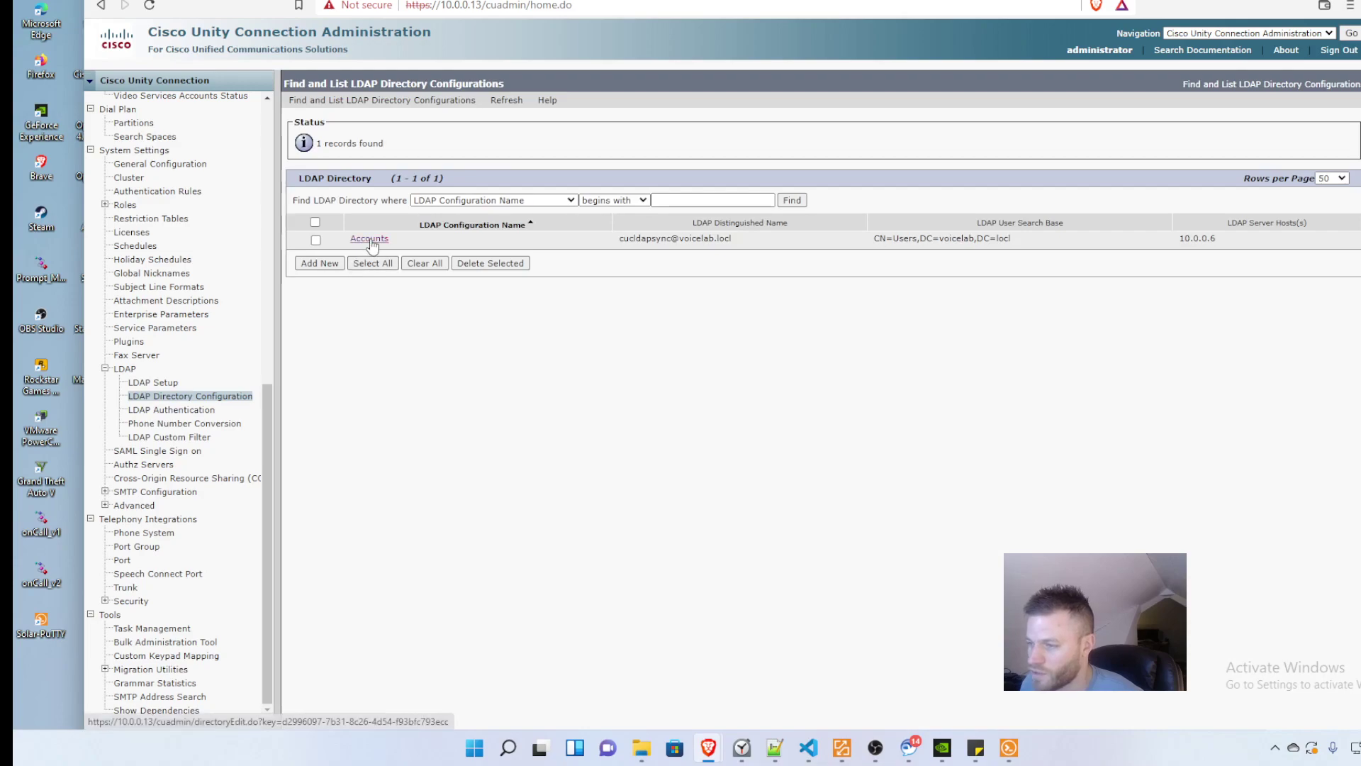
click(369, 239)
scroll(663, 521, down, 1)
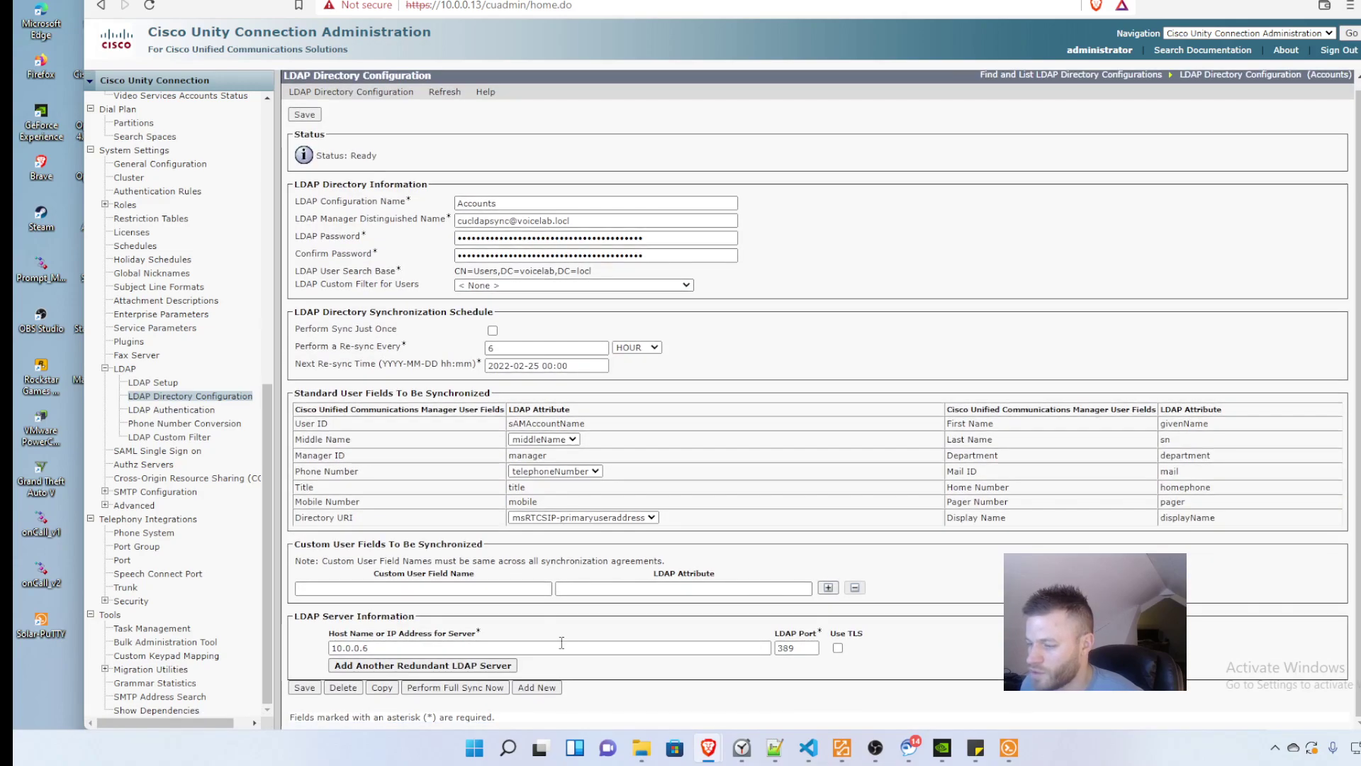
click(455, 688)
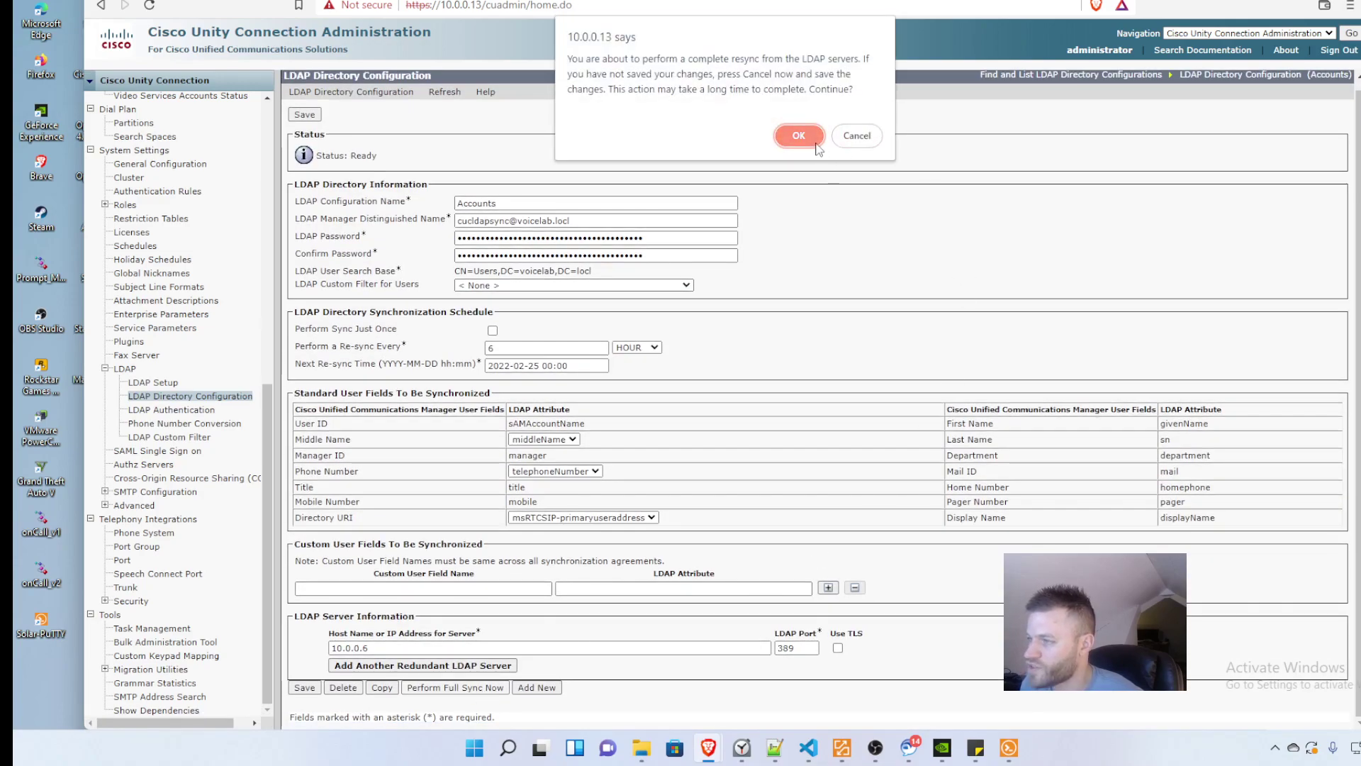
click(814, 148)
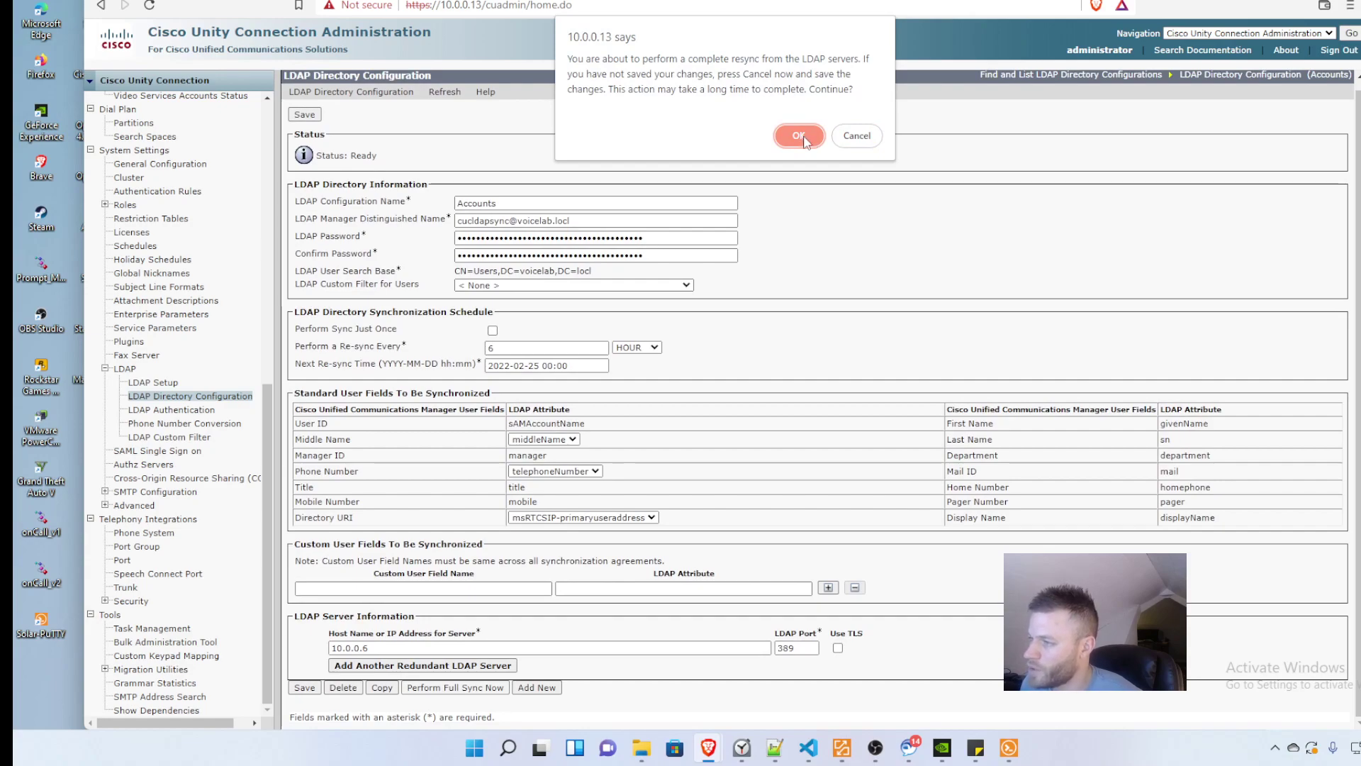
click(800, 136)
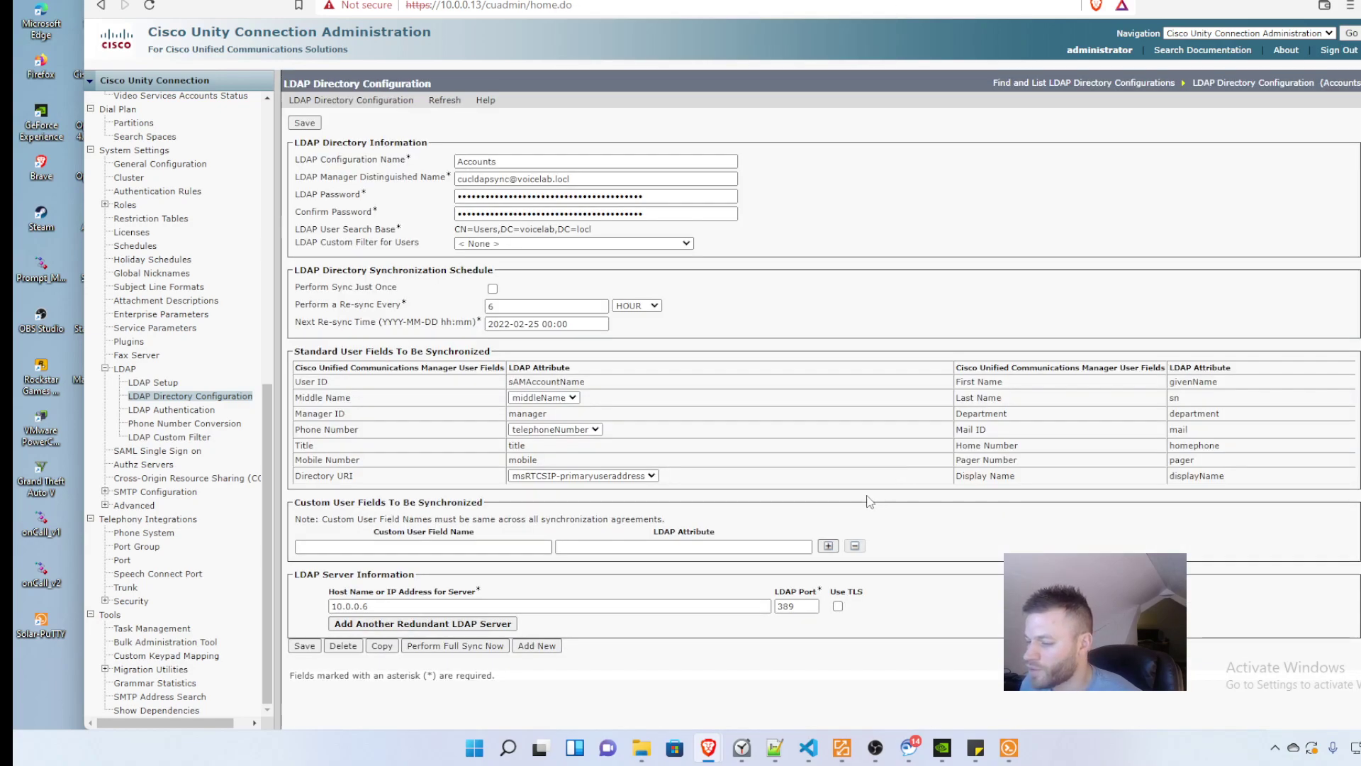
Step: Reload the admin page, review the Accounts configuration again, and go to Import Users
click(148, 7)
scroll(200, 634, down, 6)
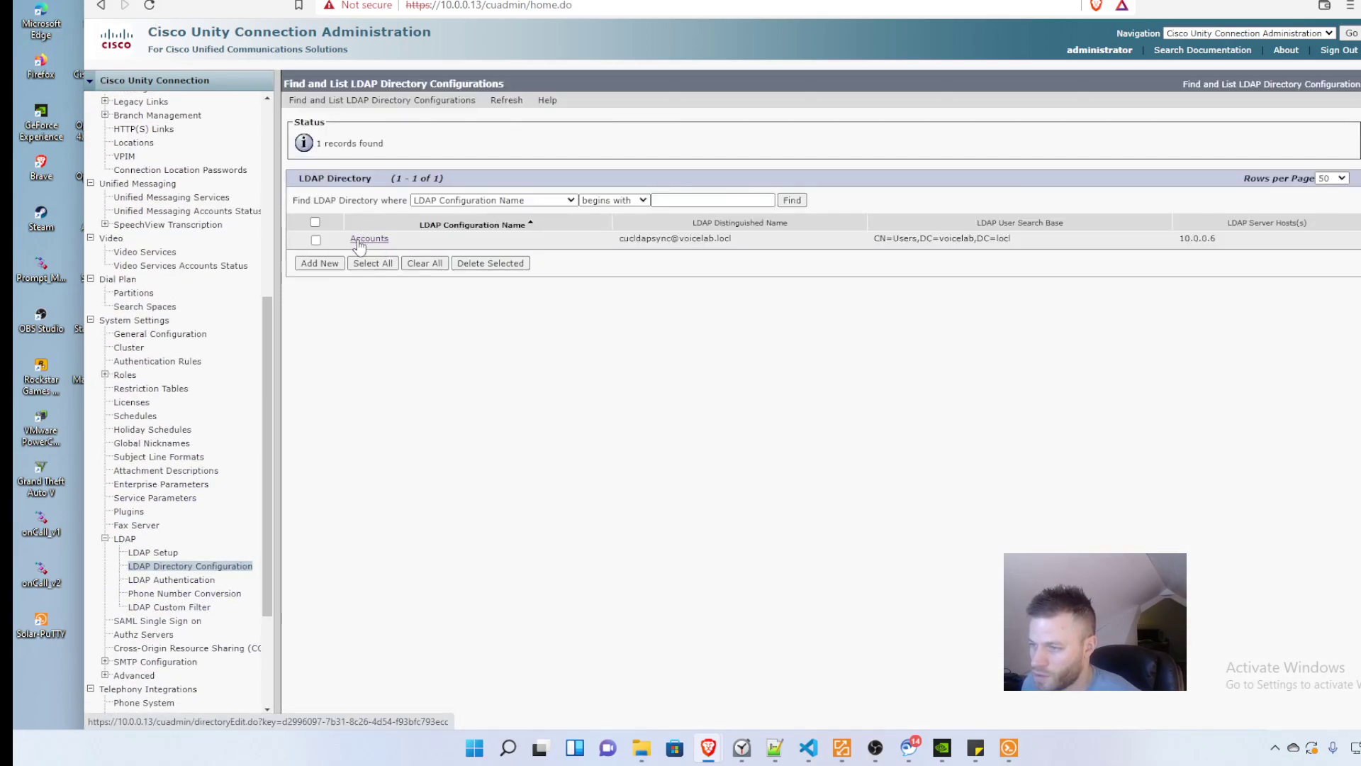
click(365, 235)
scroll(681, 440, down, 1)
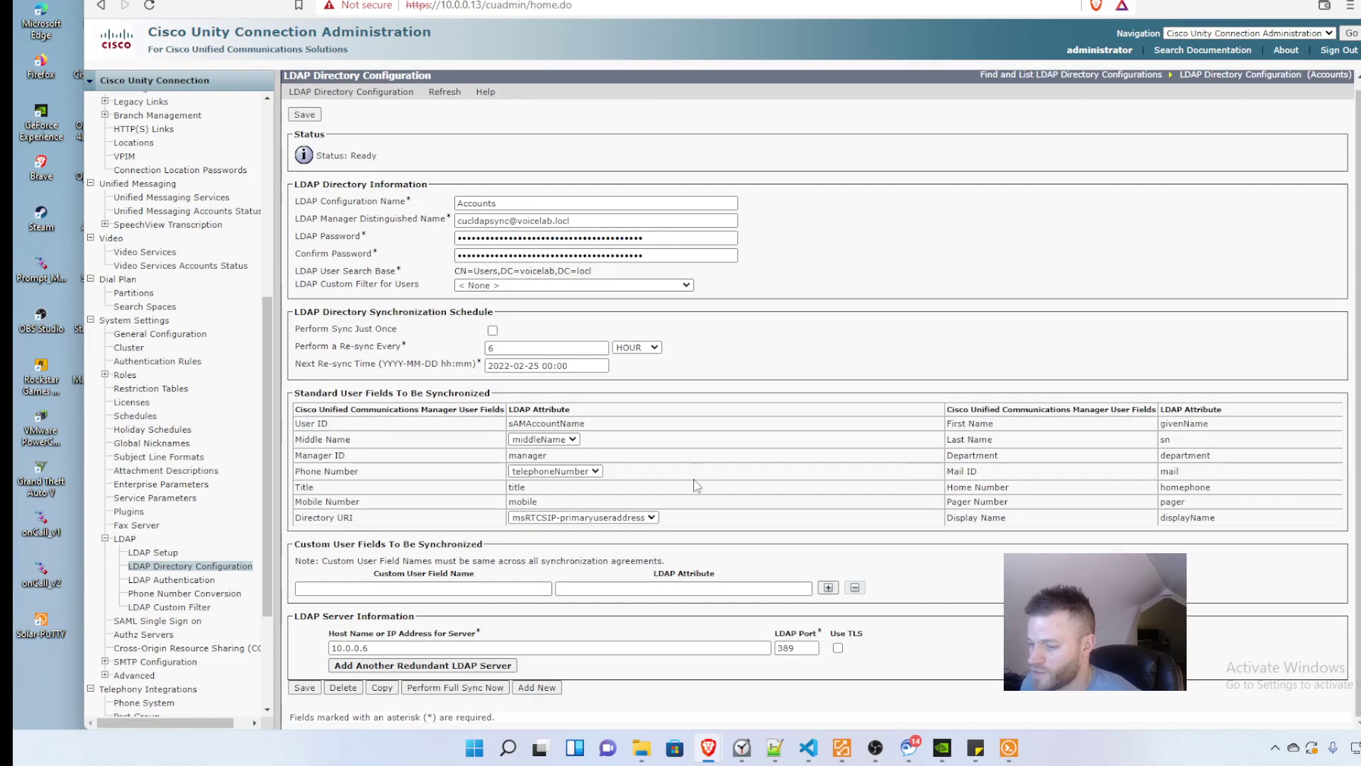
scroll(697, 486, up, 1)
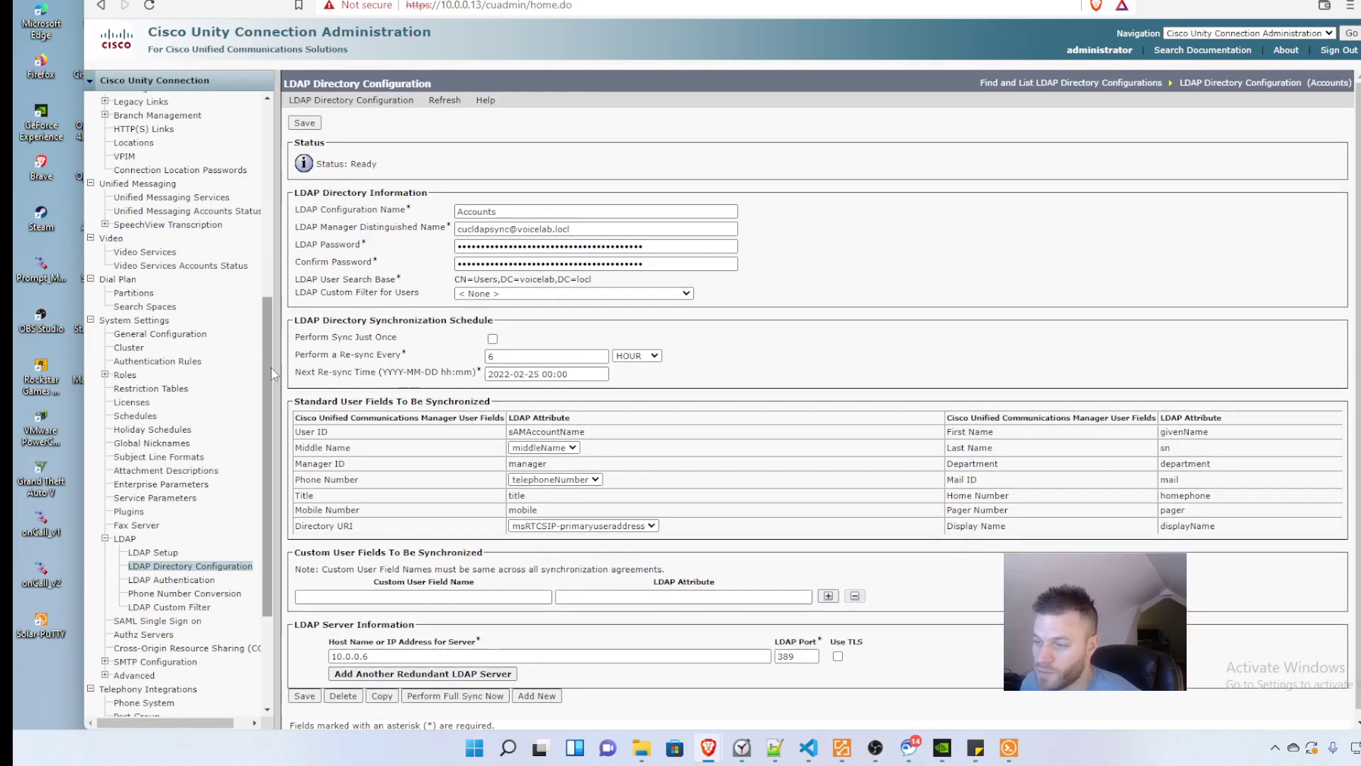
drag(268, 340, 290, 145)
click(141, 126)
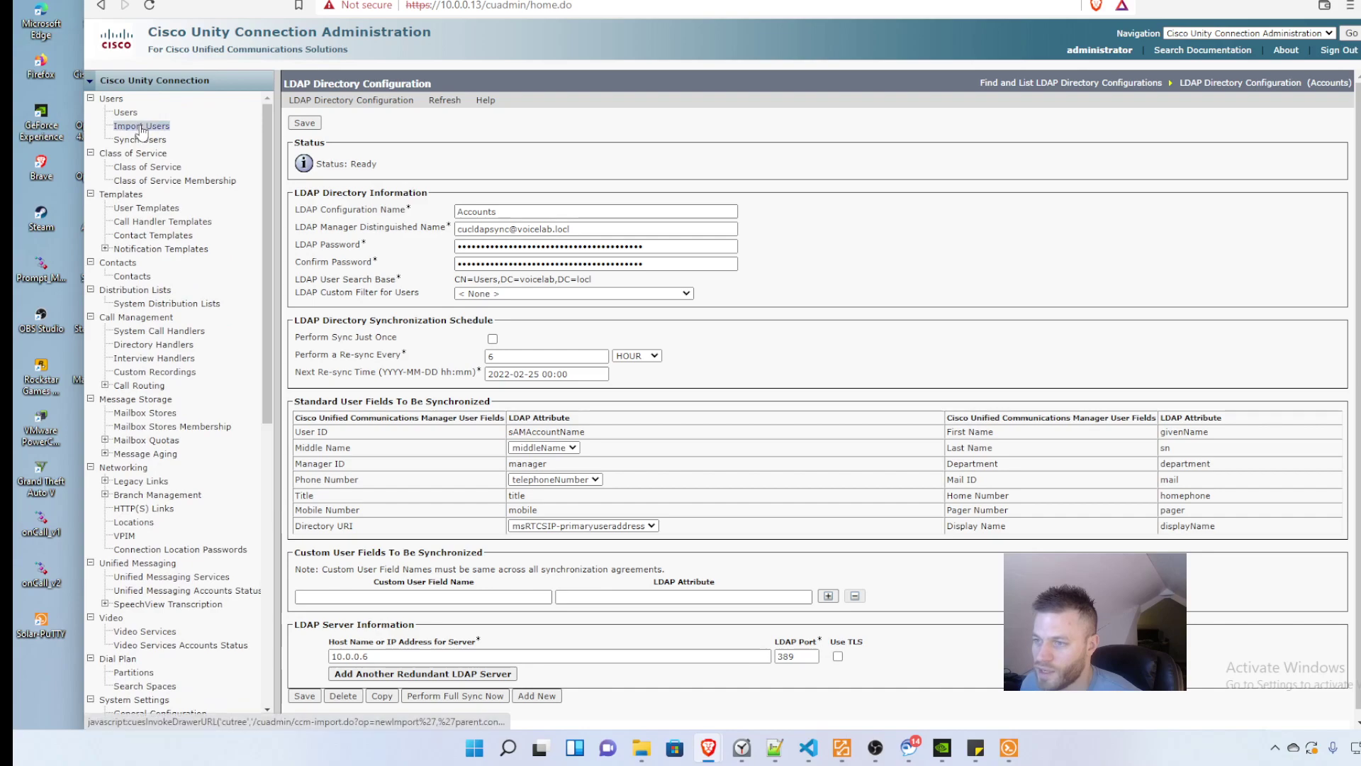
Step: Search the LDAP Directory for end users, now finding three including the new account
click(448, 148)
click(442, 170)
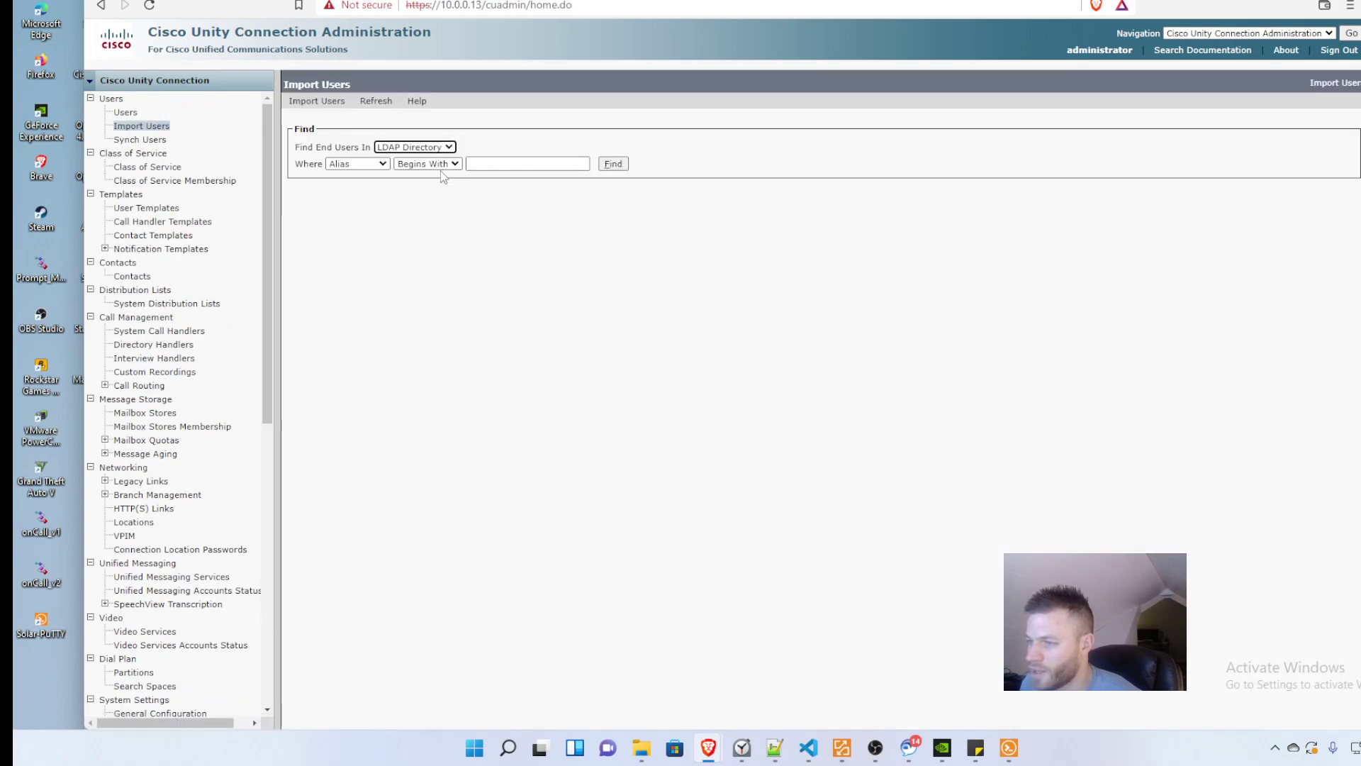
click(614, 164)
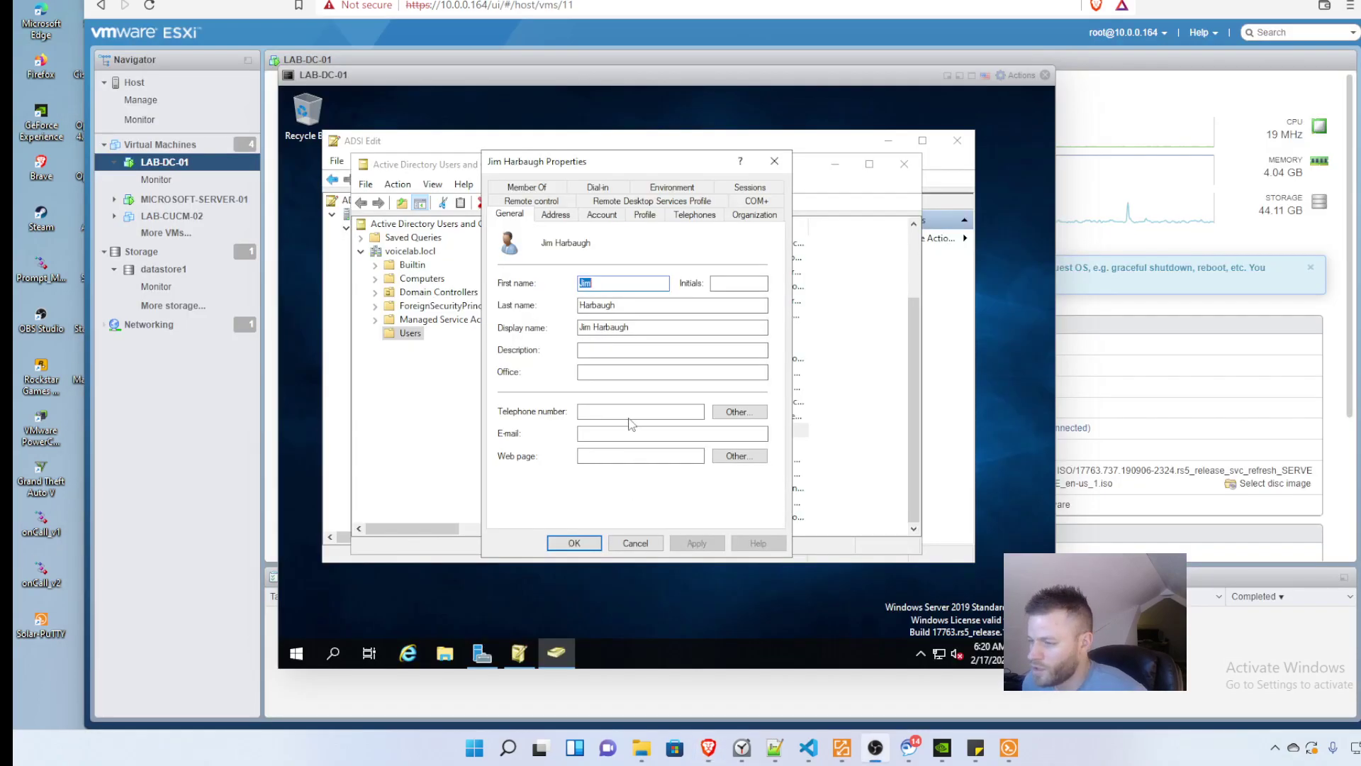
Step: Give the new AD user a telephone number and IP phone extension 4295, and apply
click(630, 414)
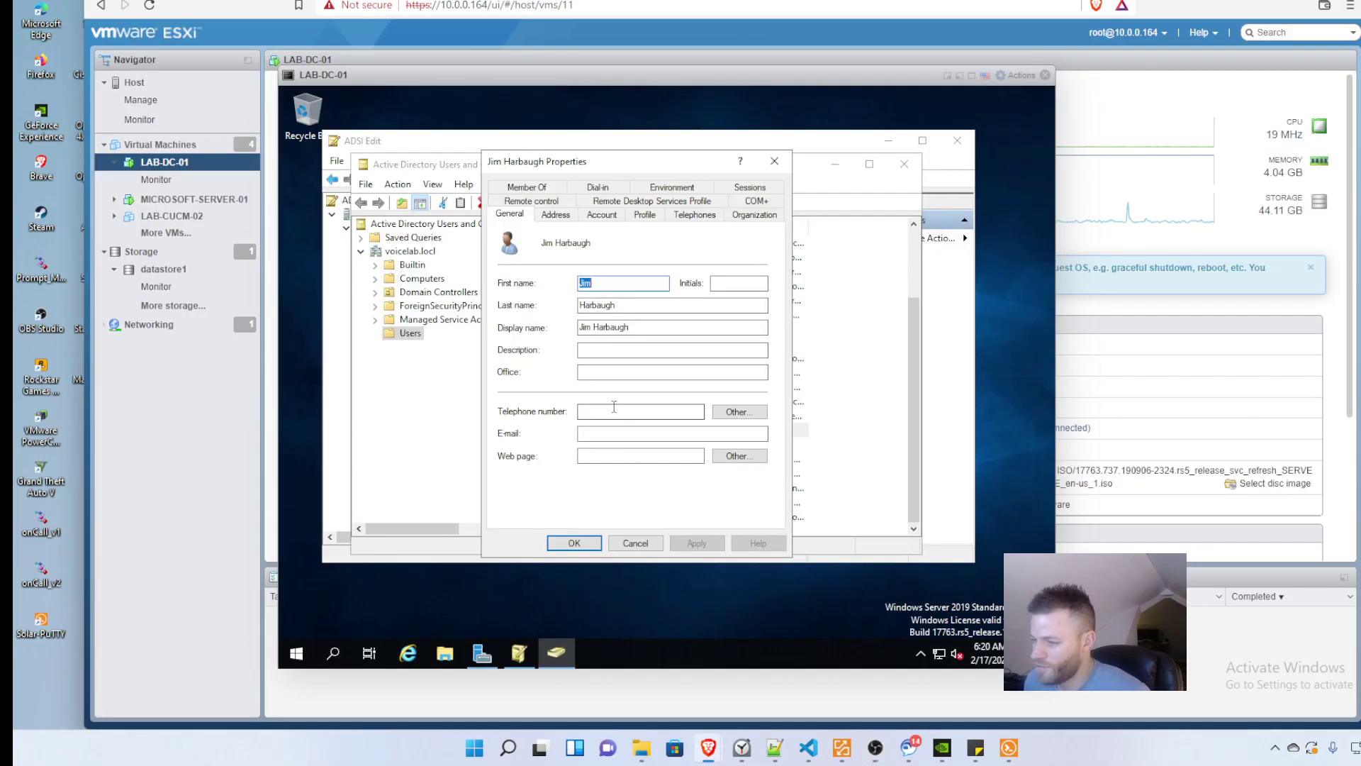
mouse_move(976, 747)
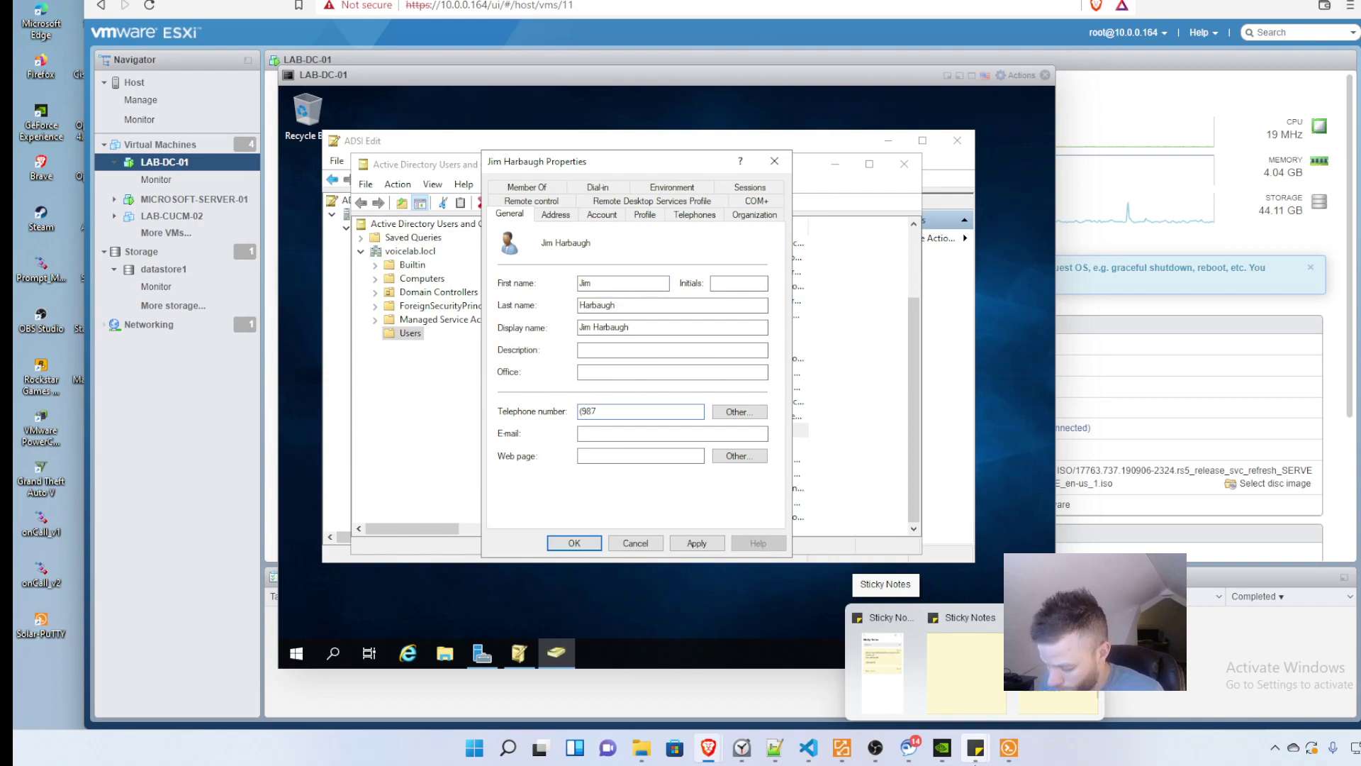
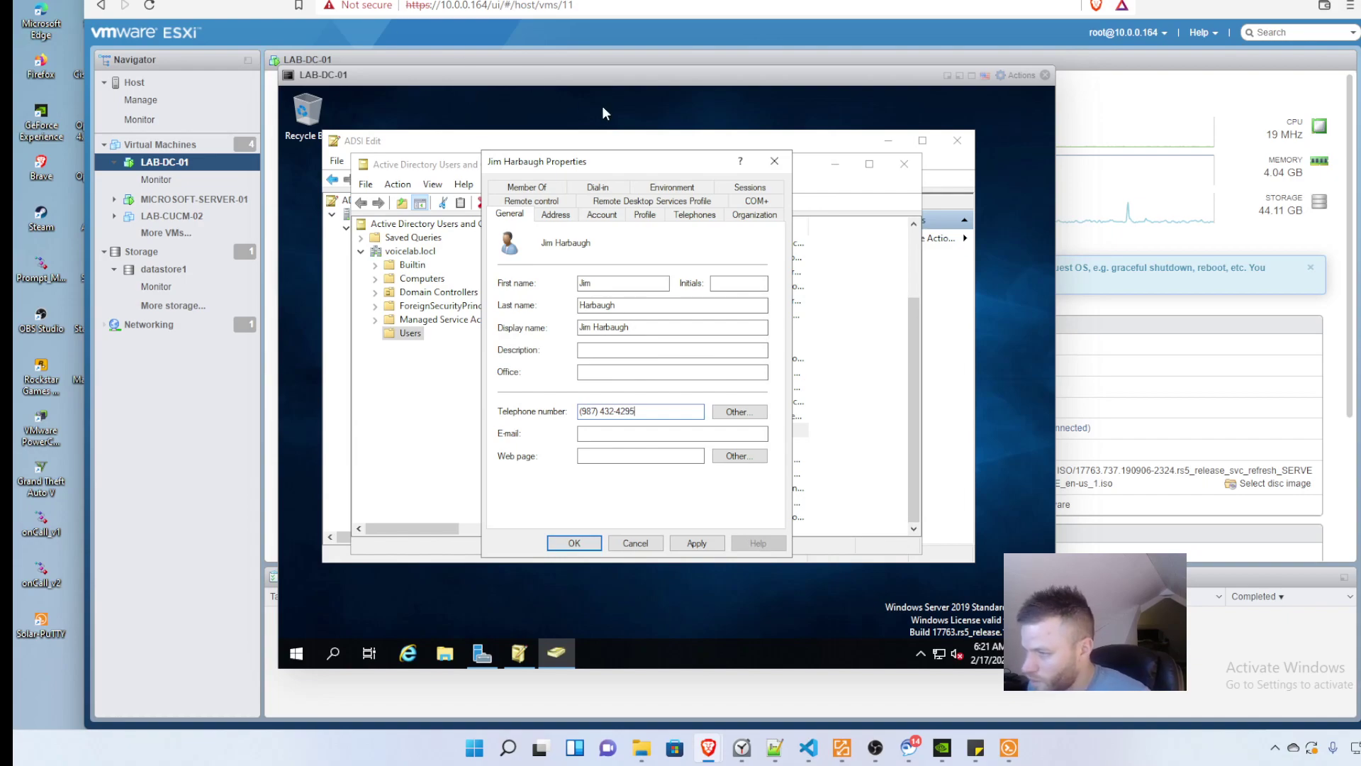
click(695, 214)
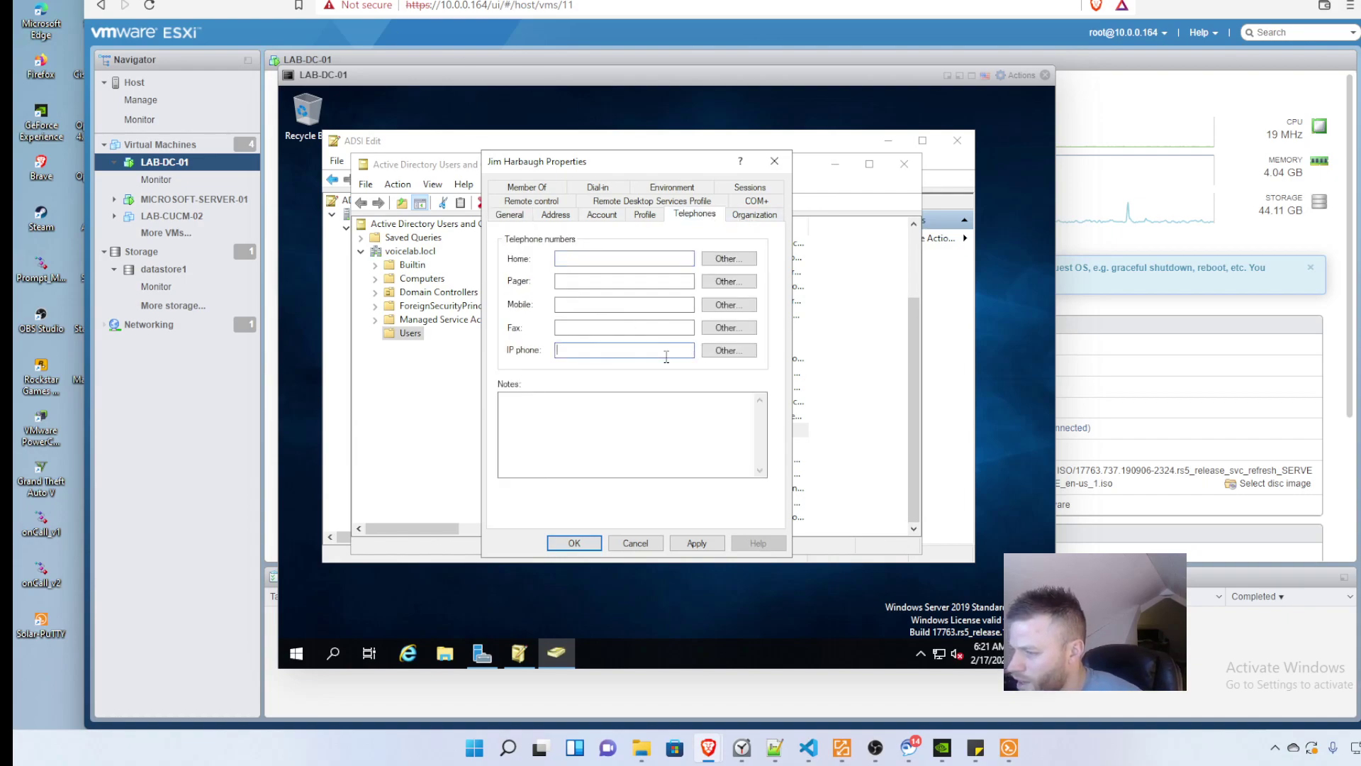
text(4295)
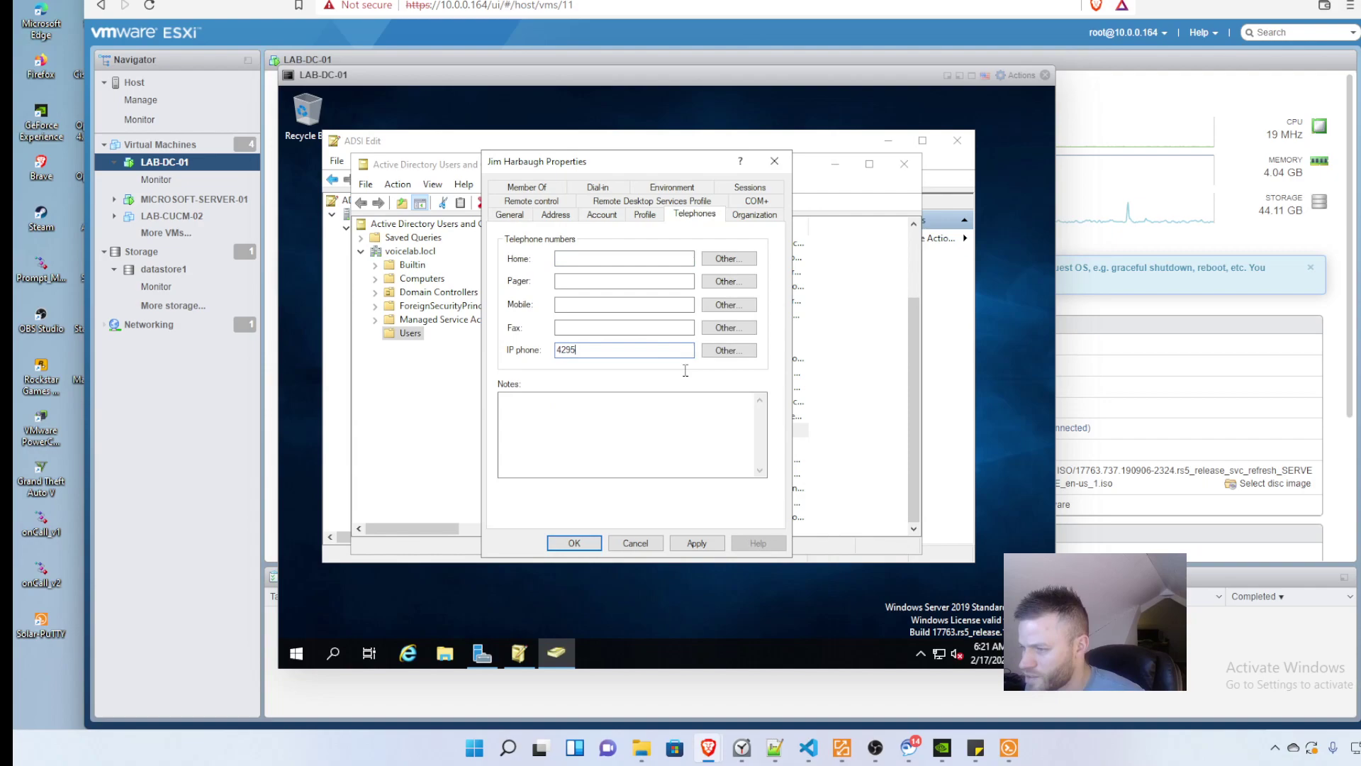
click(696, 543)
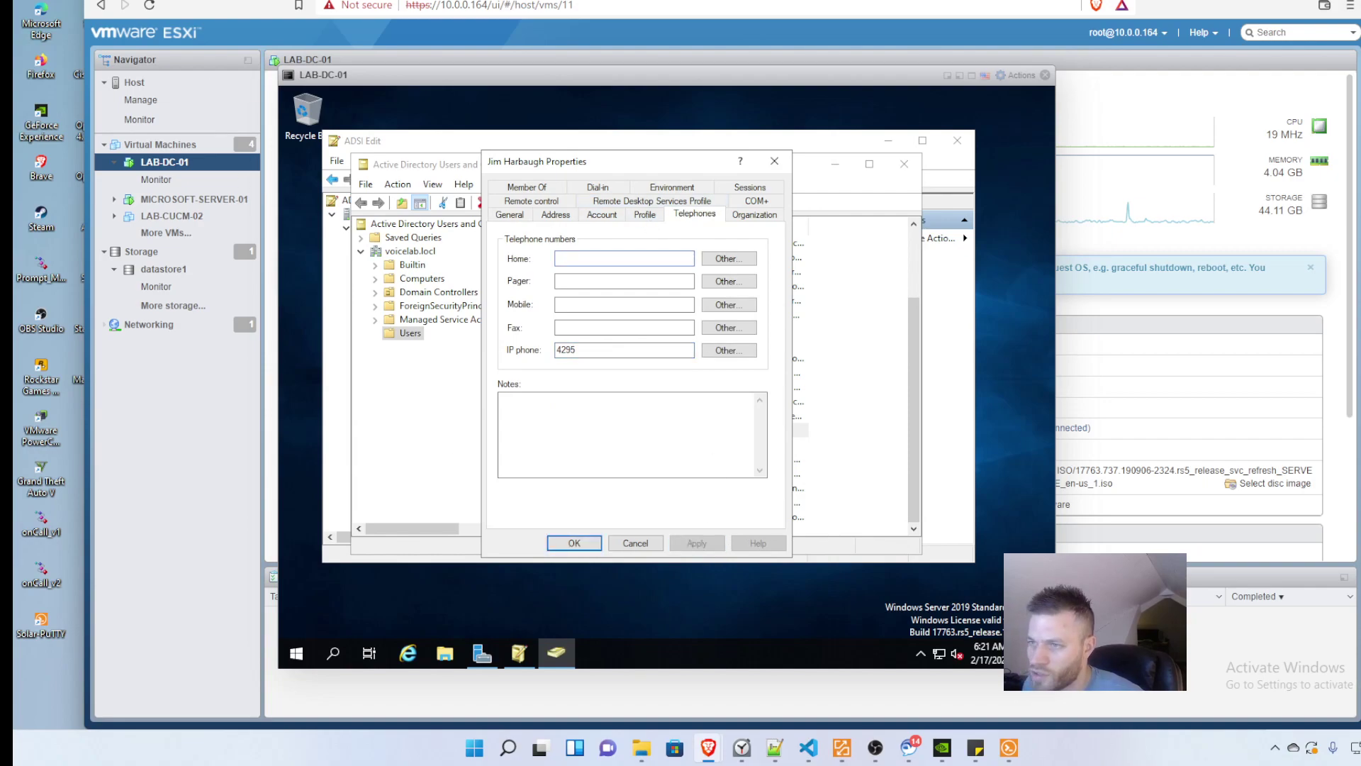
key(ctrl+Tab)
Step: Start a full resync on the Accounts LDAP directory configuration and confirm with Enter
scroll(157, 619, down, 8)
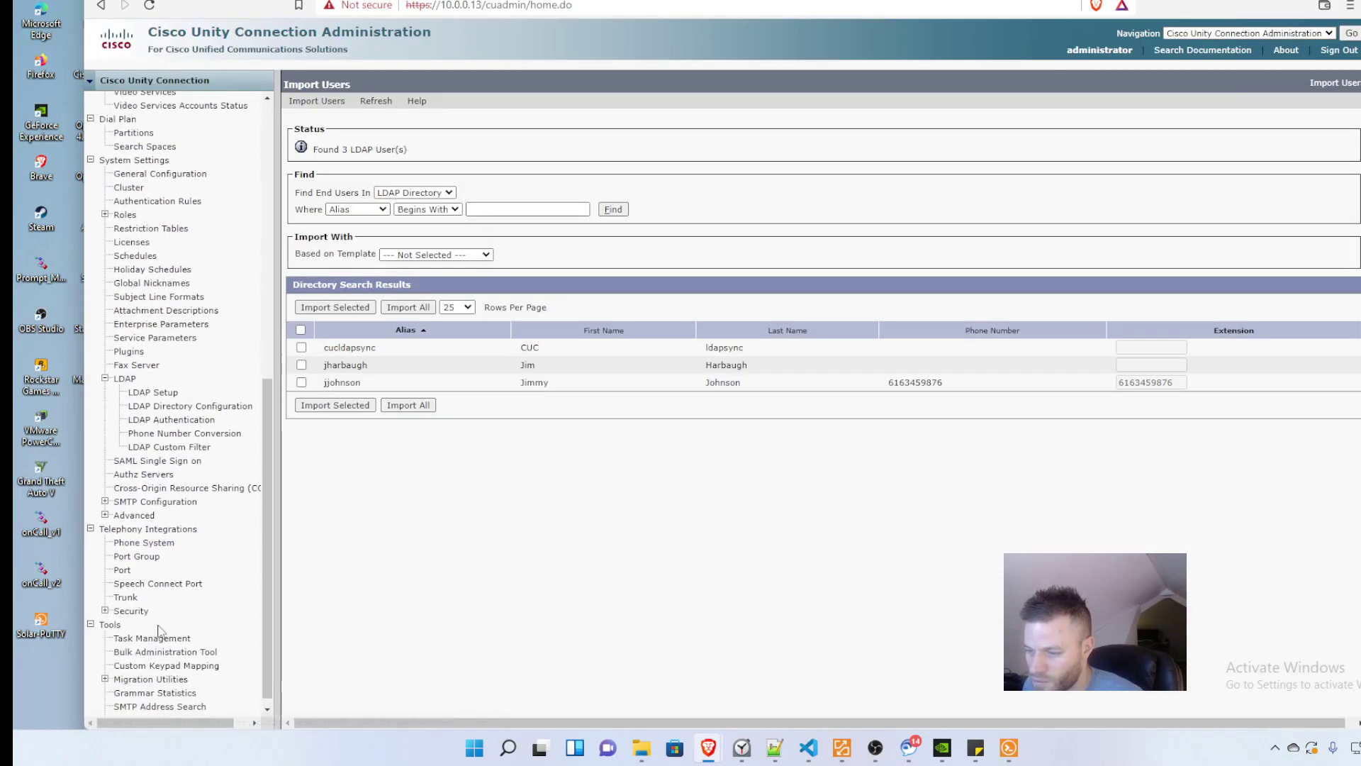
click(190, 397)
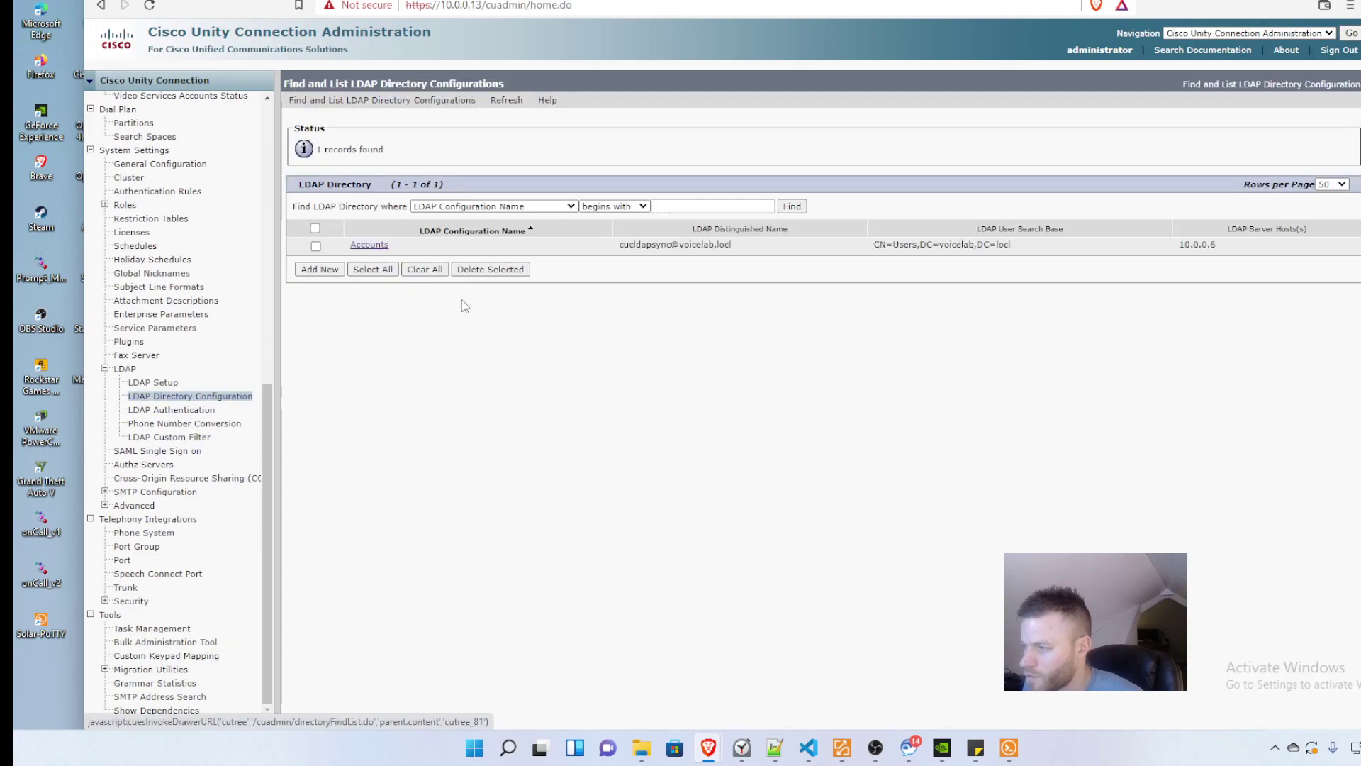
click(363, 243)
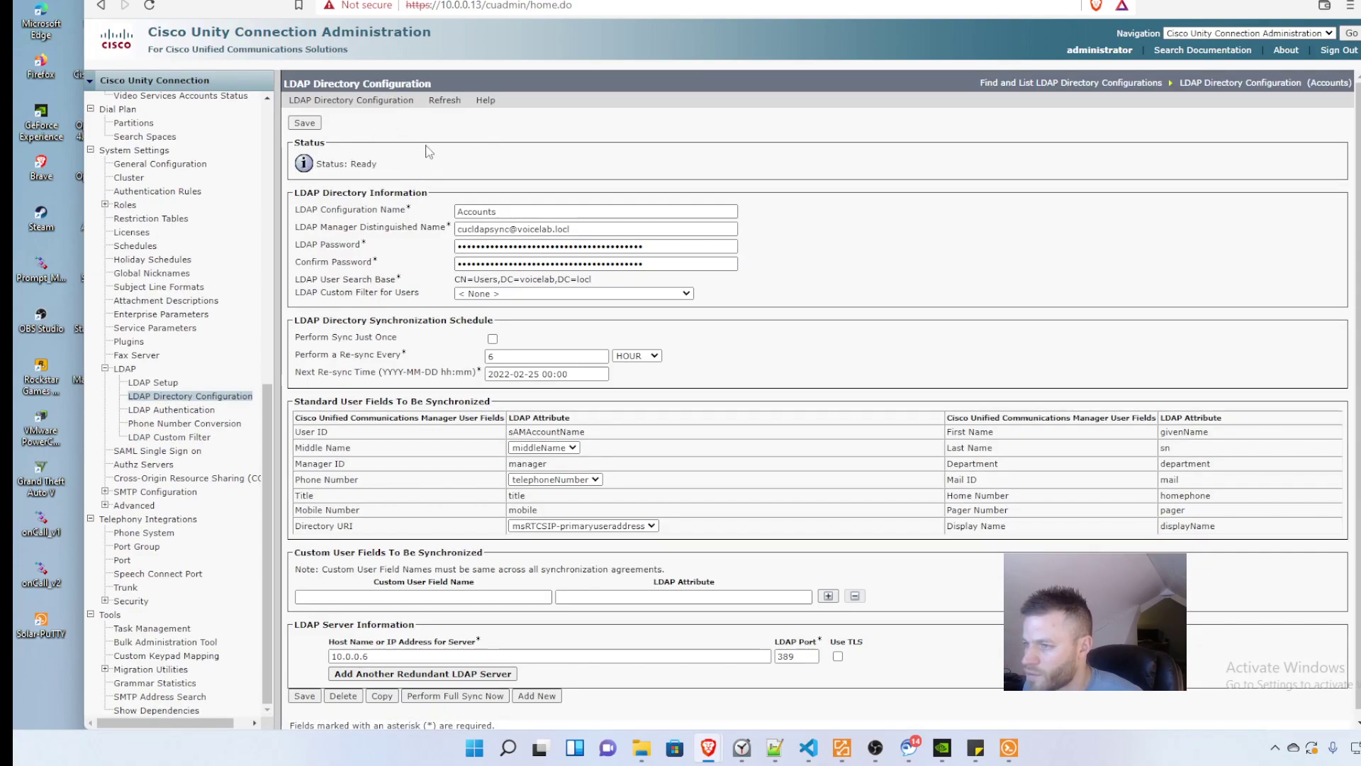
scroll(496, 496, down, 1)
click(501, 687)
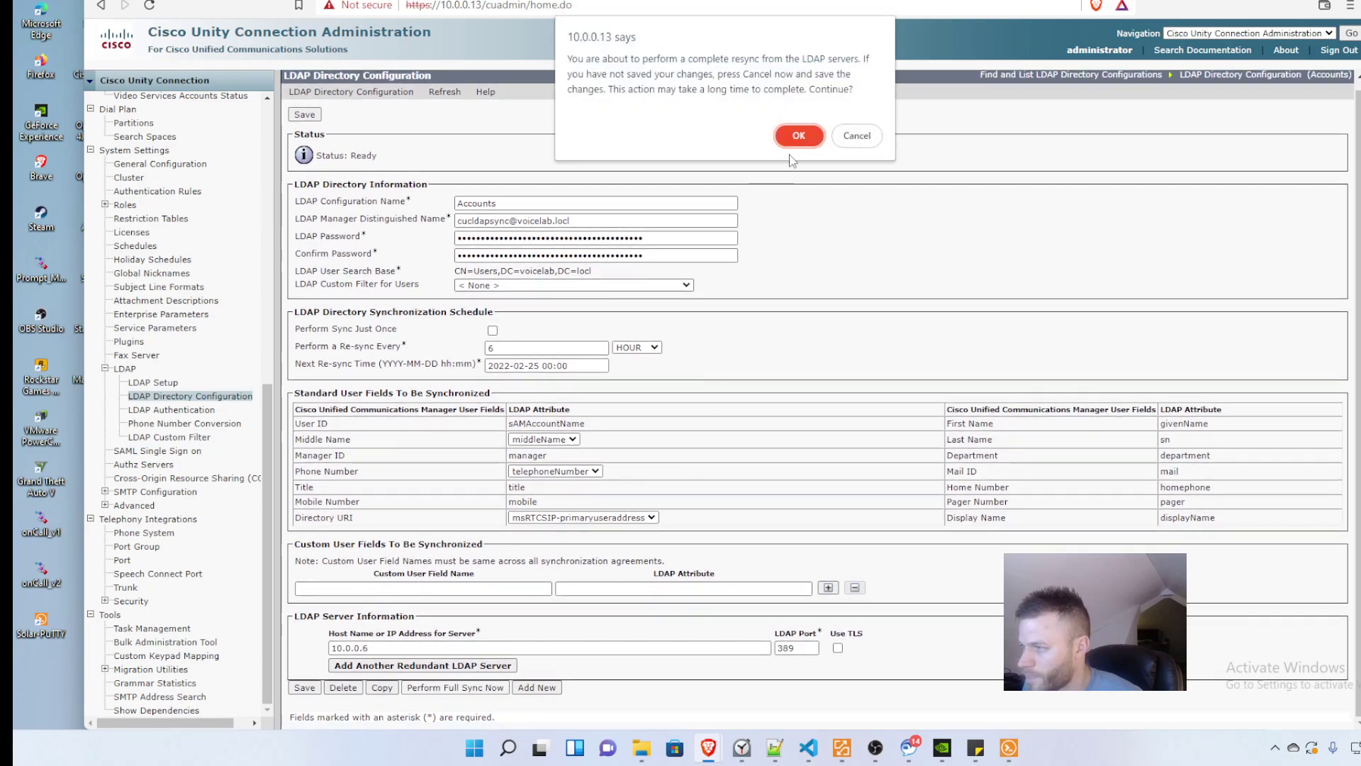
key(Return)
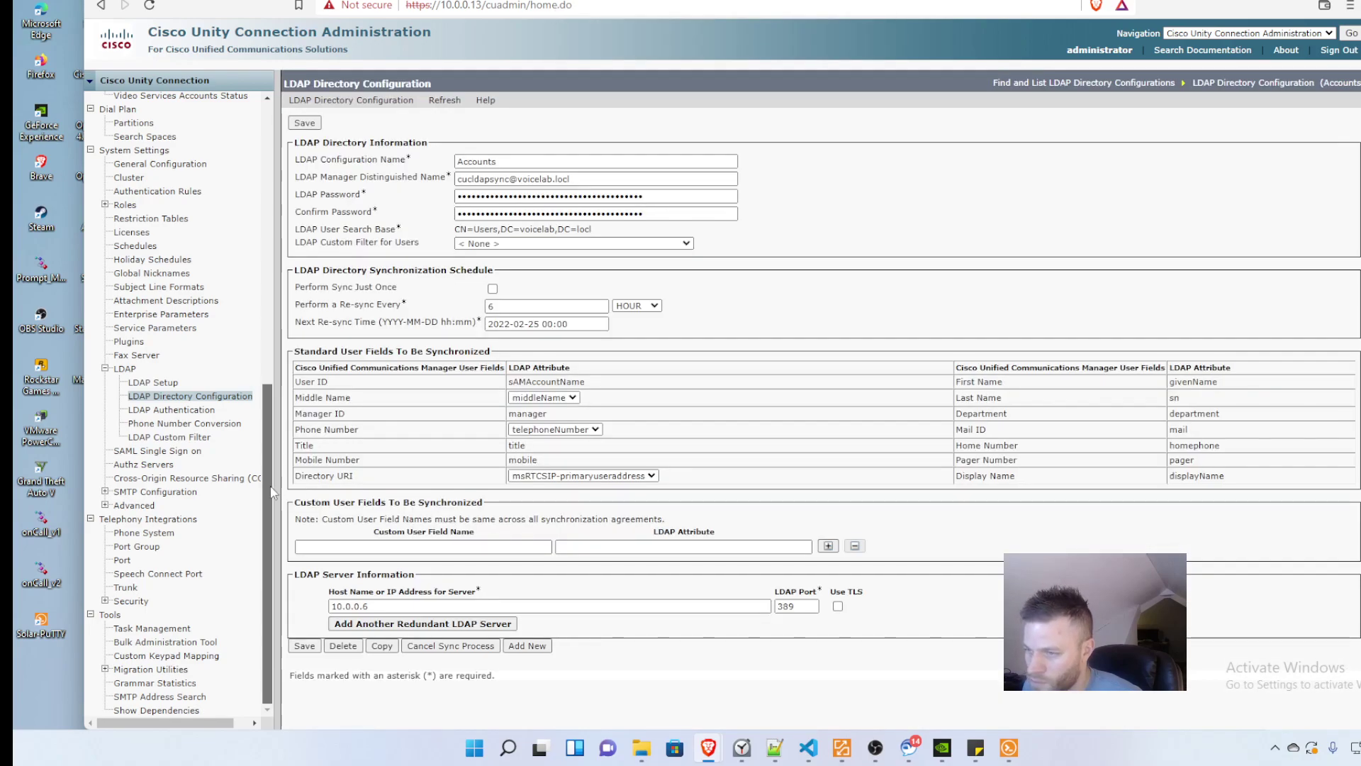
drag(267, 544, 268, 264)
Step: Find LDAP Directory users on Import Users and tick the second of the three results
click(135, 125)
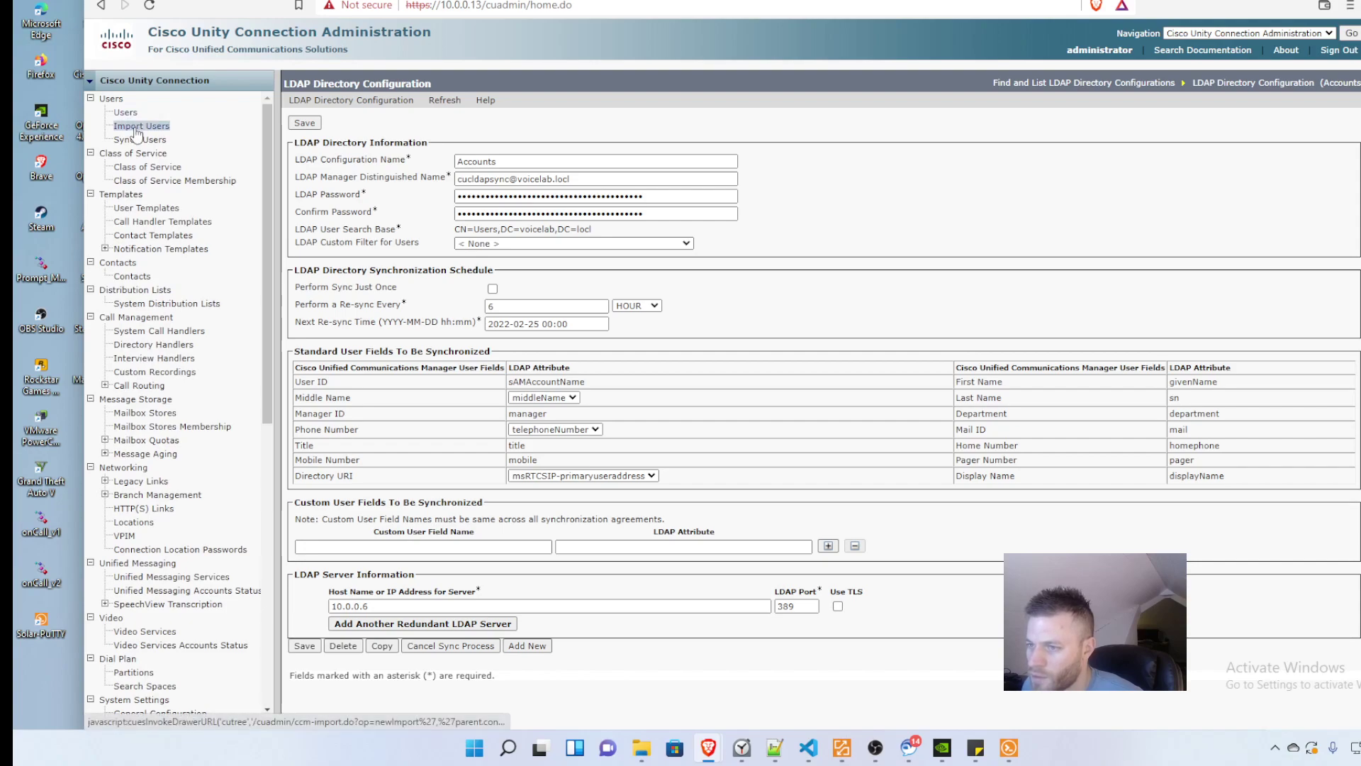
click(398, 147)
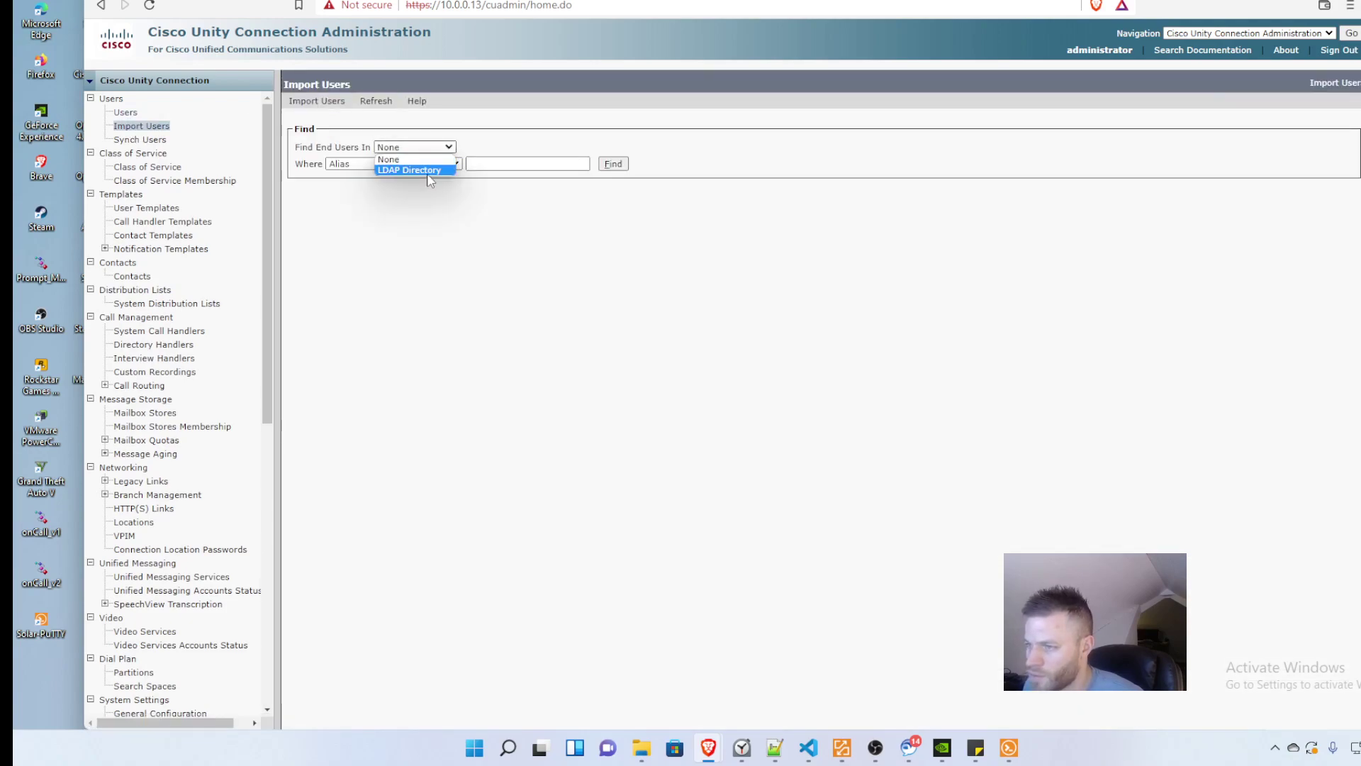
click(411, 170)
click(614, 167)
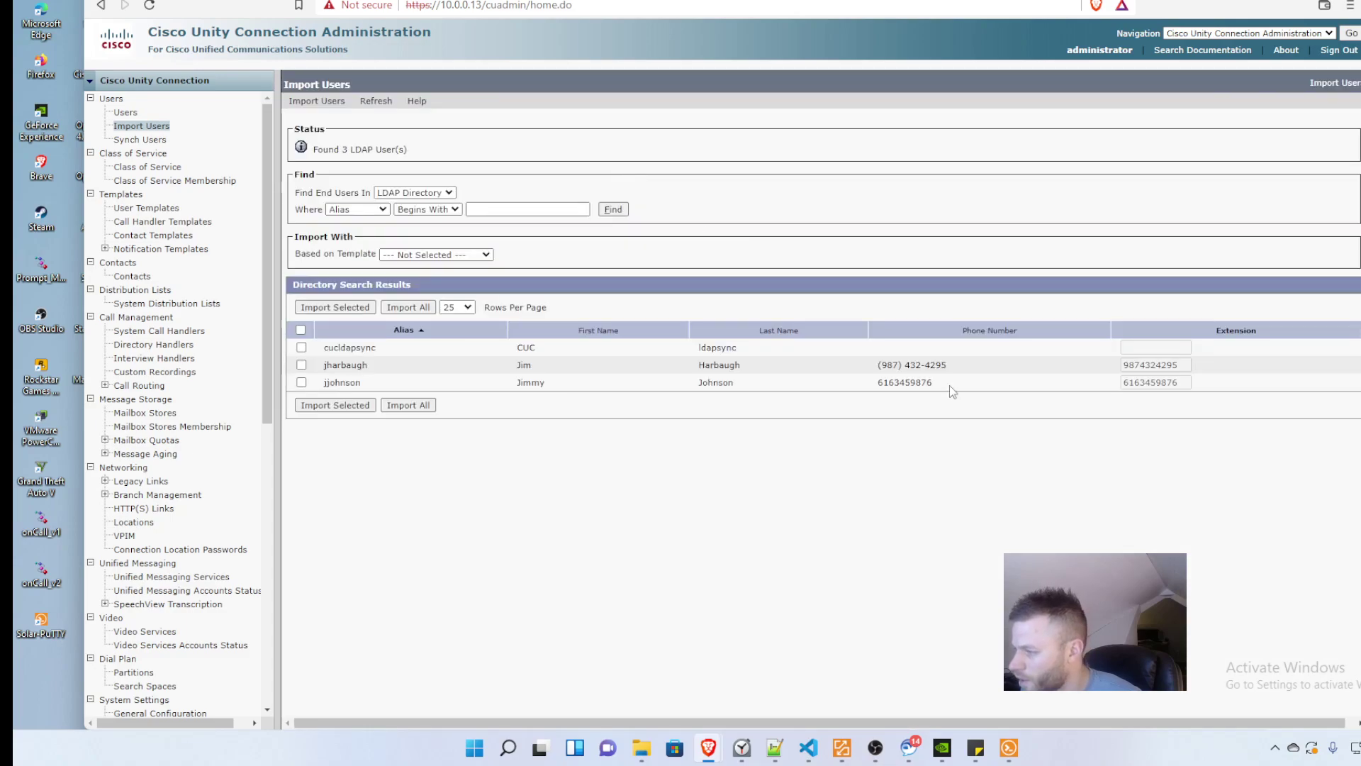
drag(834, 375, 319, 365)
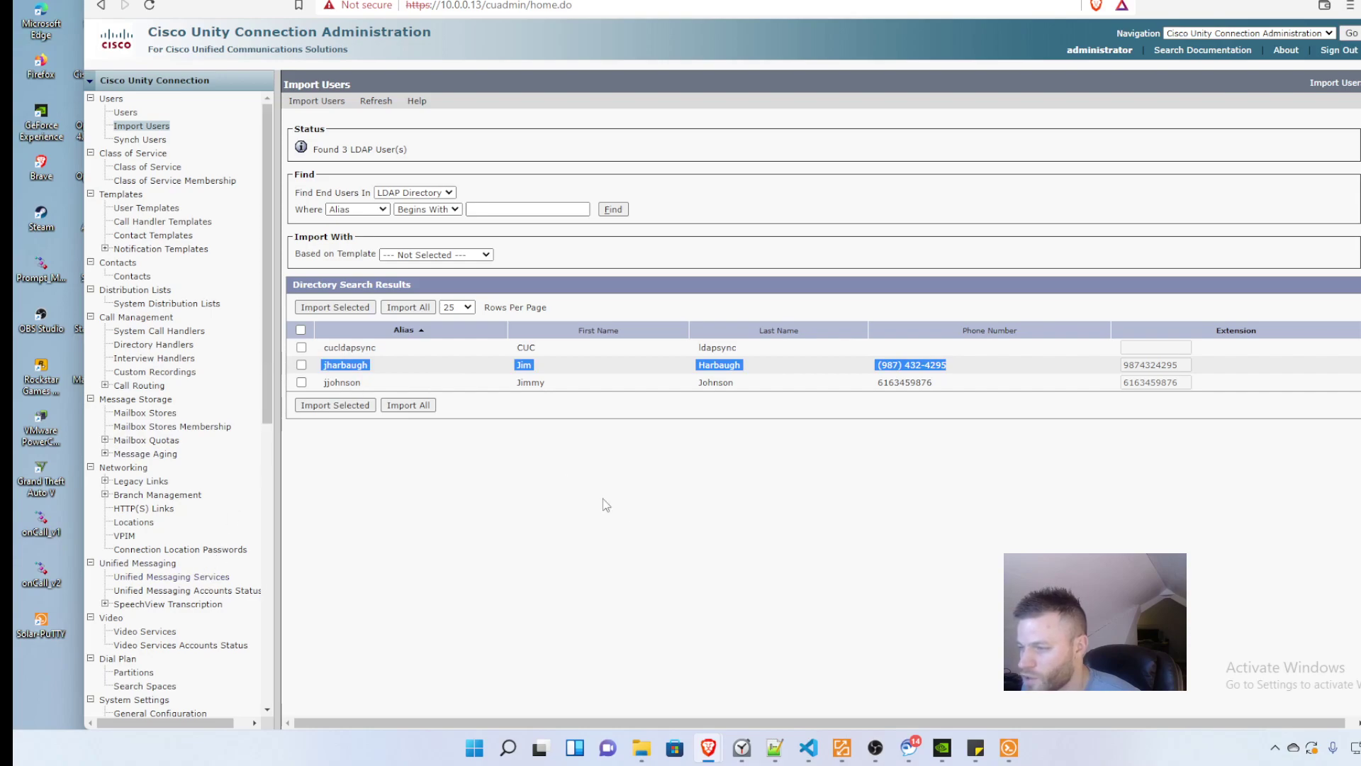
click(718, 457)
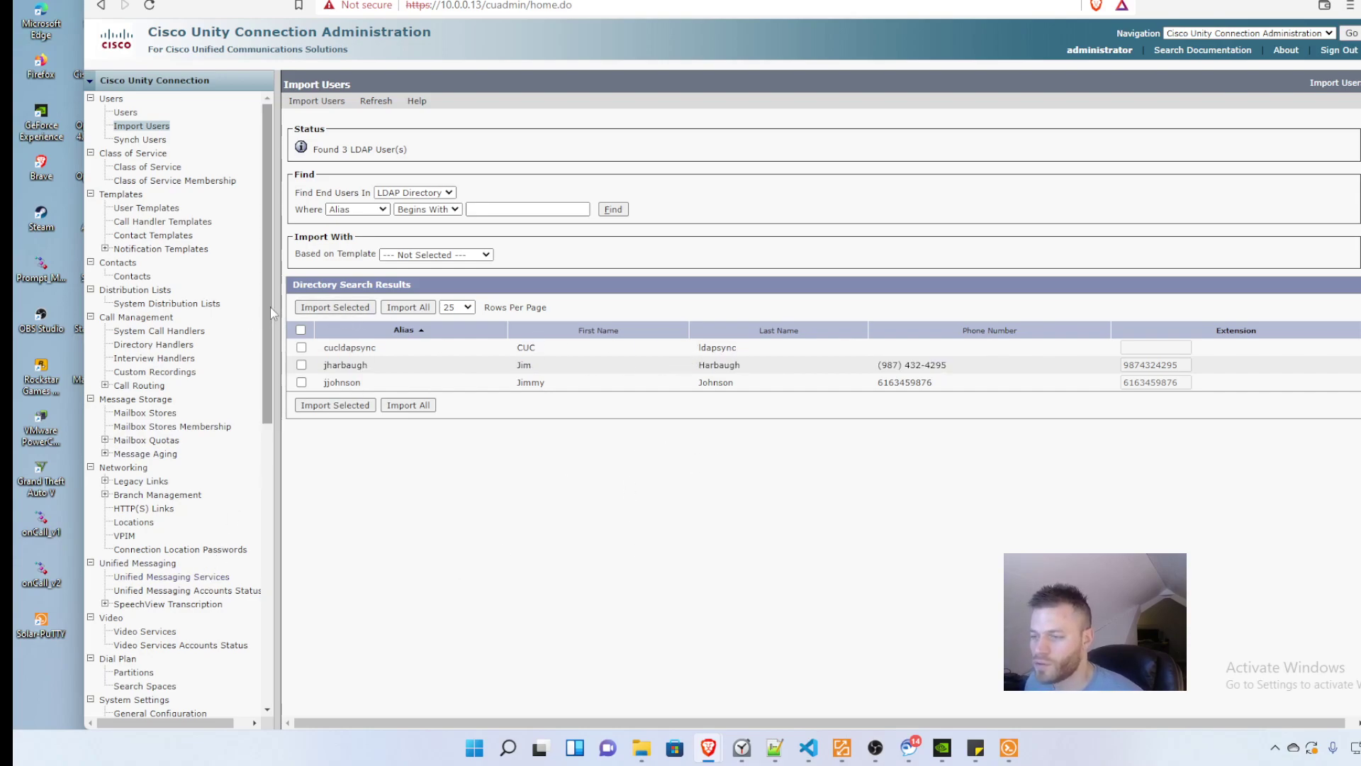
click(301, 364)
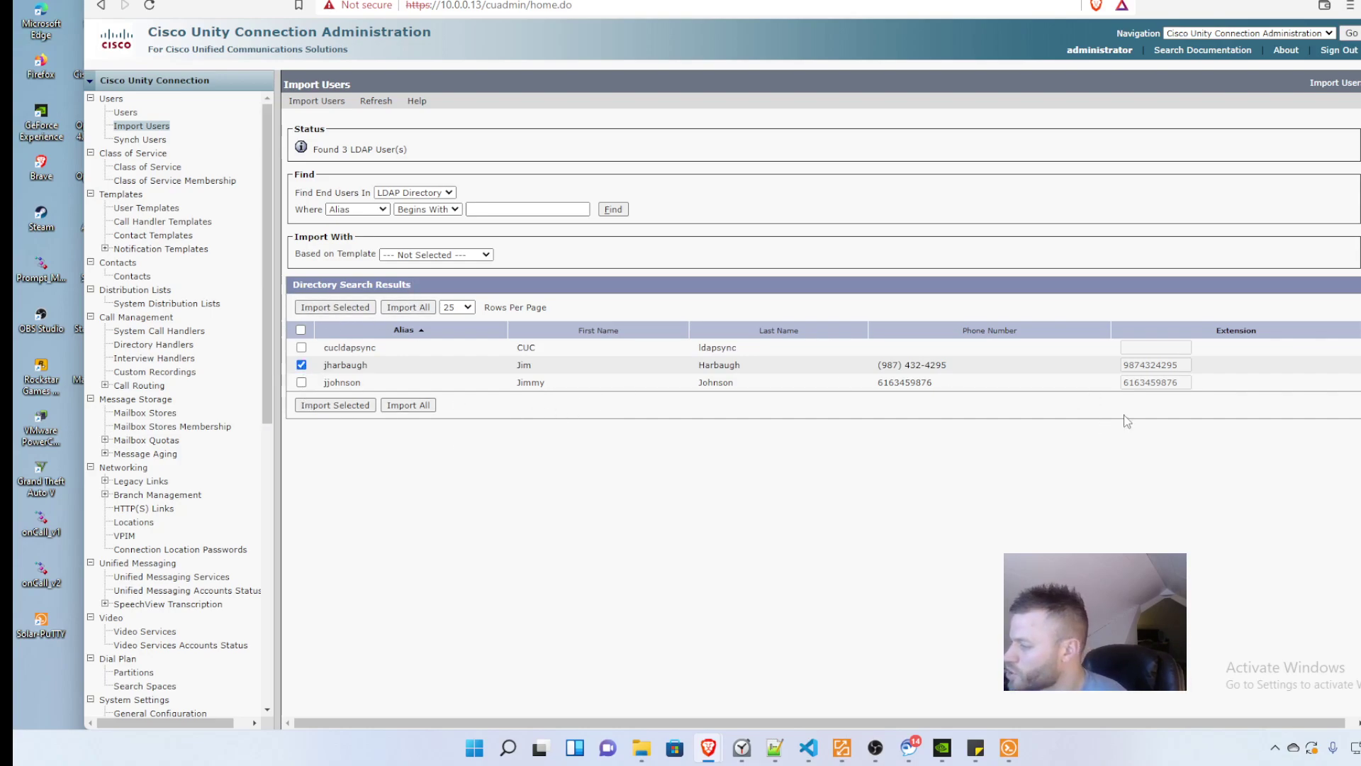
Step: Import the checked user, then reopen the Accounts LDAP configuration to review the Phone Number mapping
click(312, 409)
scroll(185, 557, down, 8)
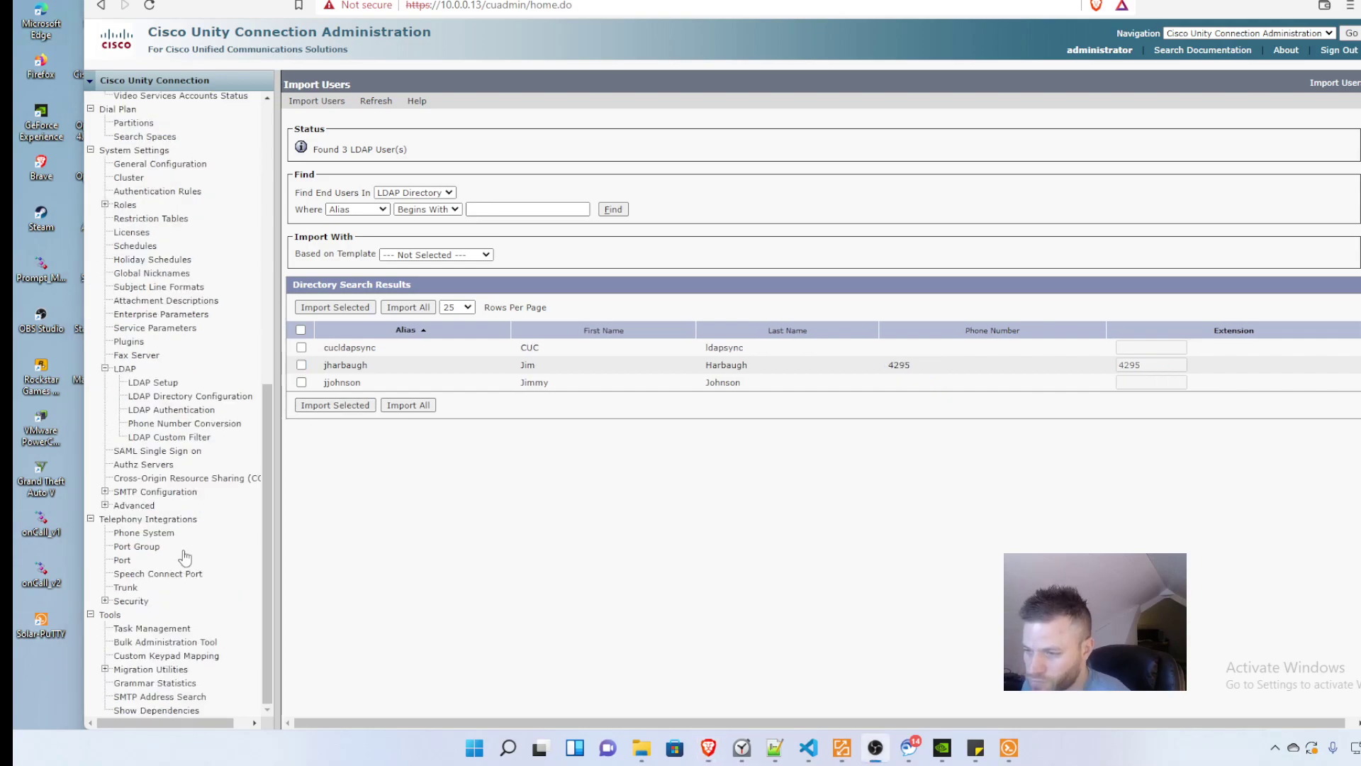
click(225, 396)
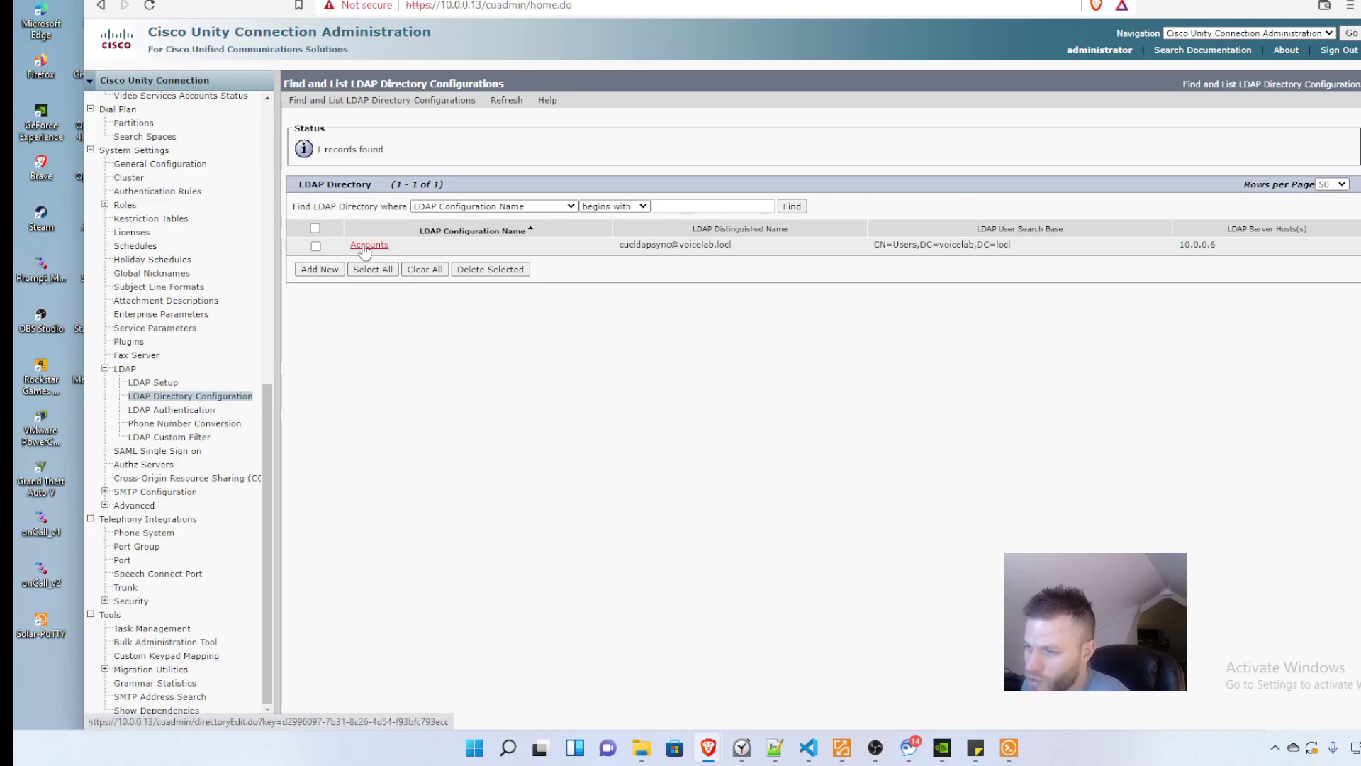
click(364, 245)
scroll(563, 480, down, 1)
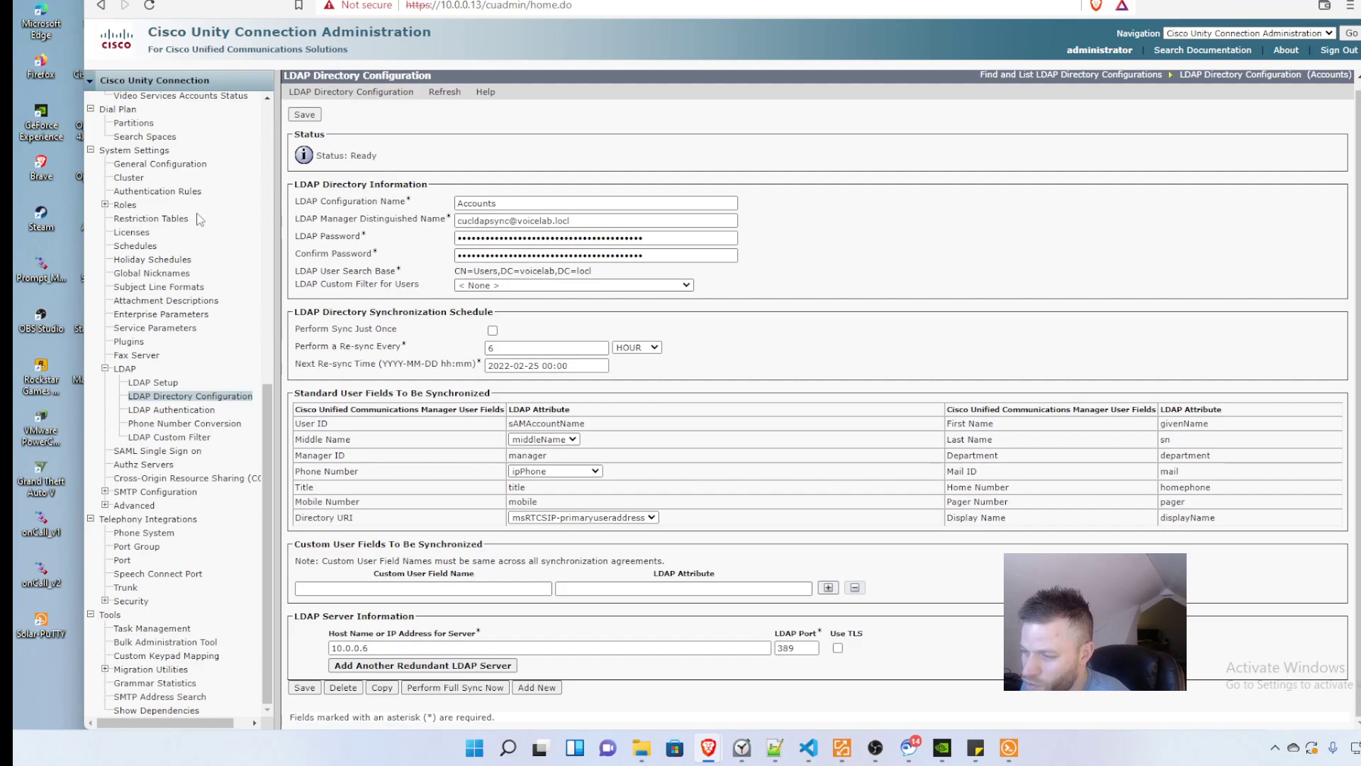
scroll(199, 219, up, 12)
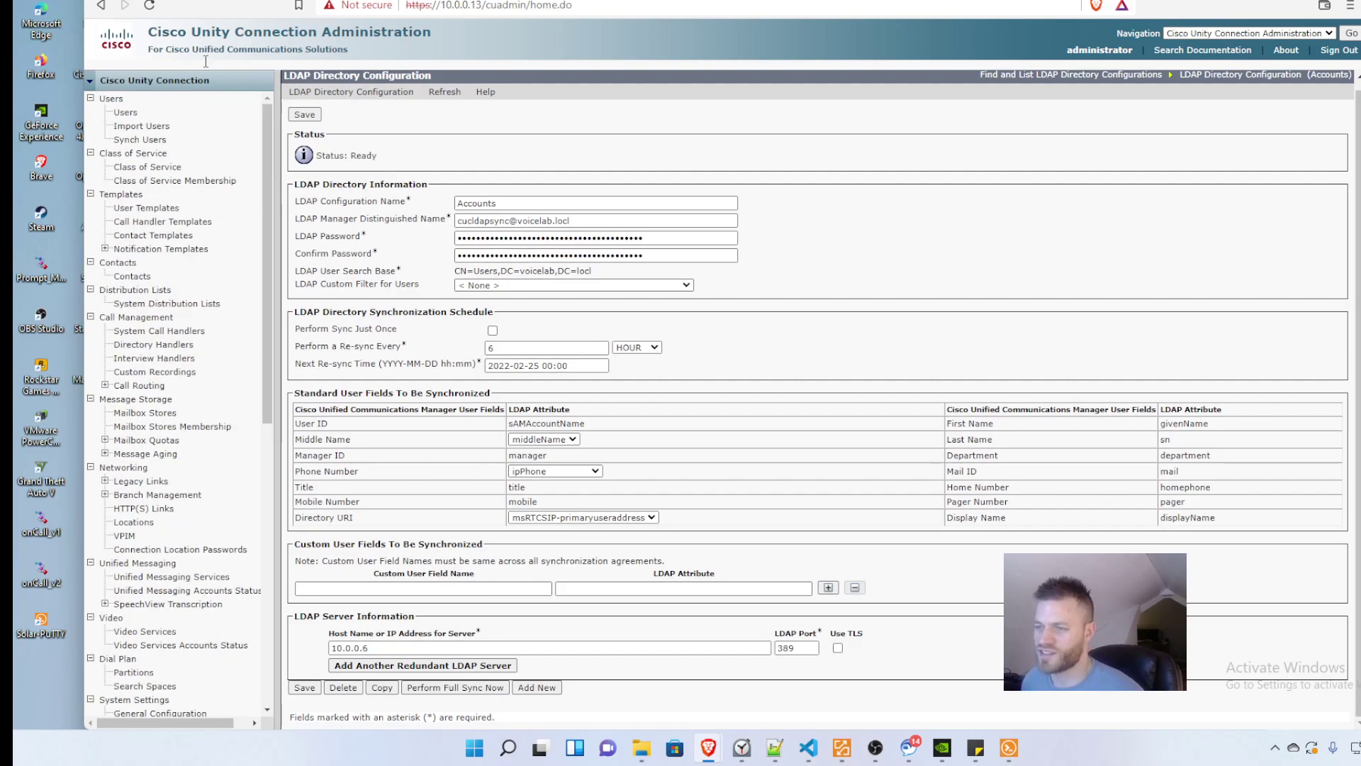
Step: Search the LDAP Directory on Import Users for the new user's alias
click(125, 112)
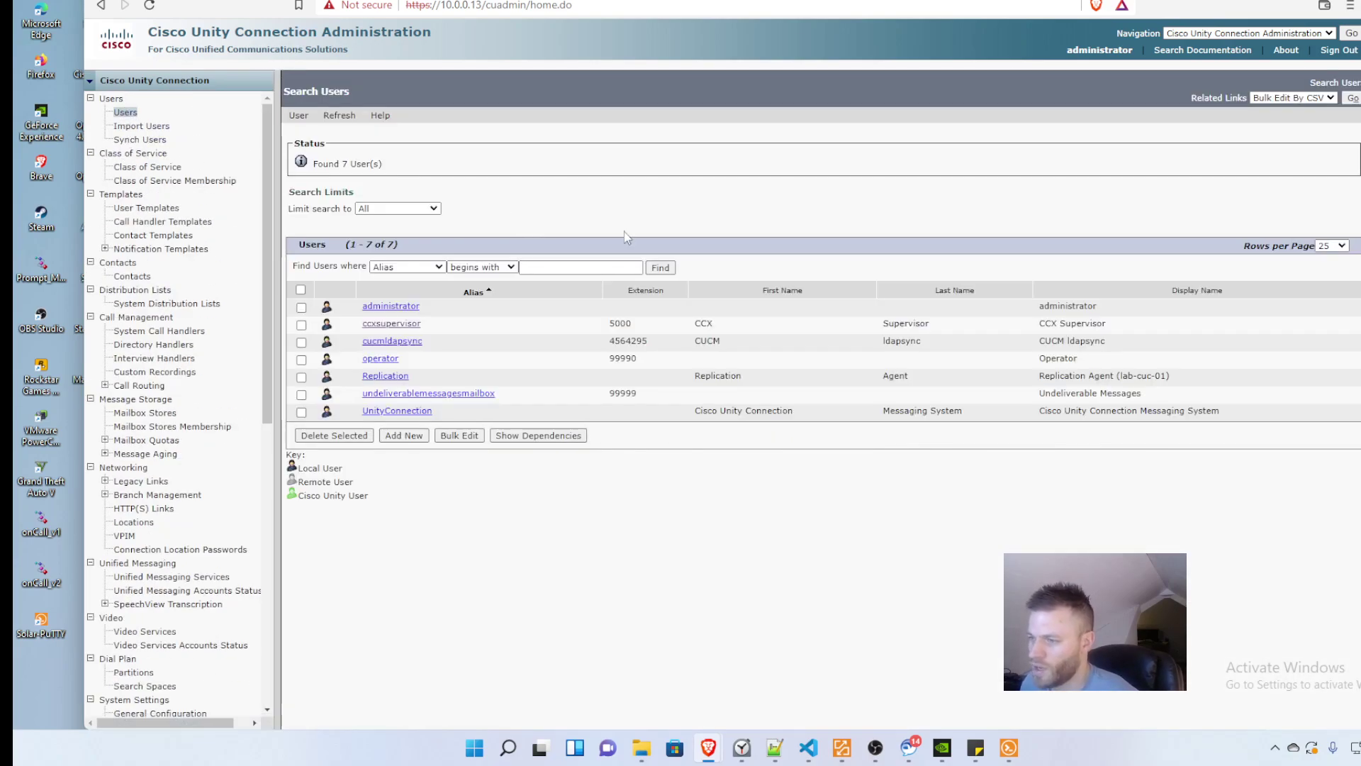
click(141, 126)
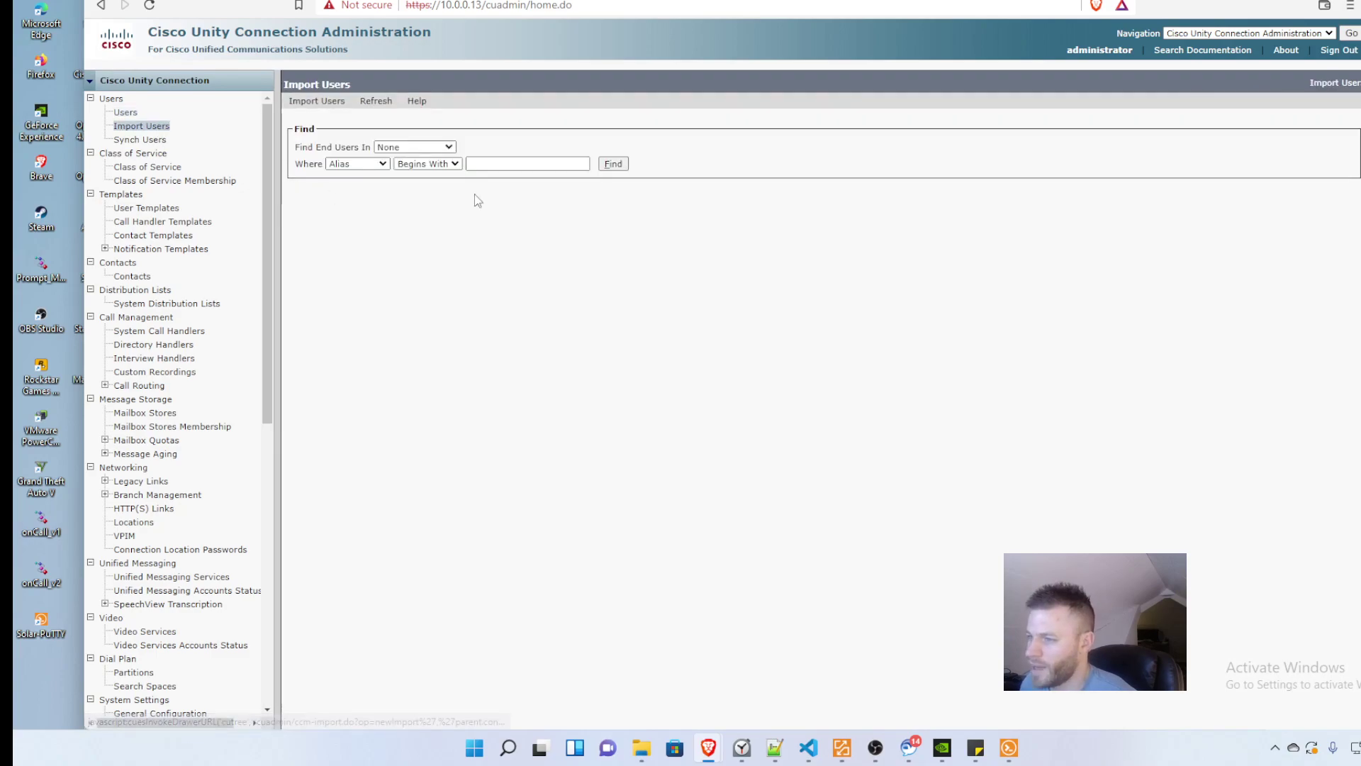
click(437, 148)
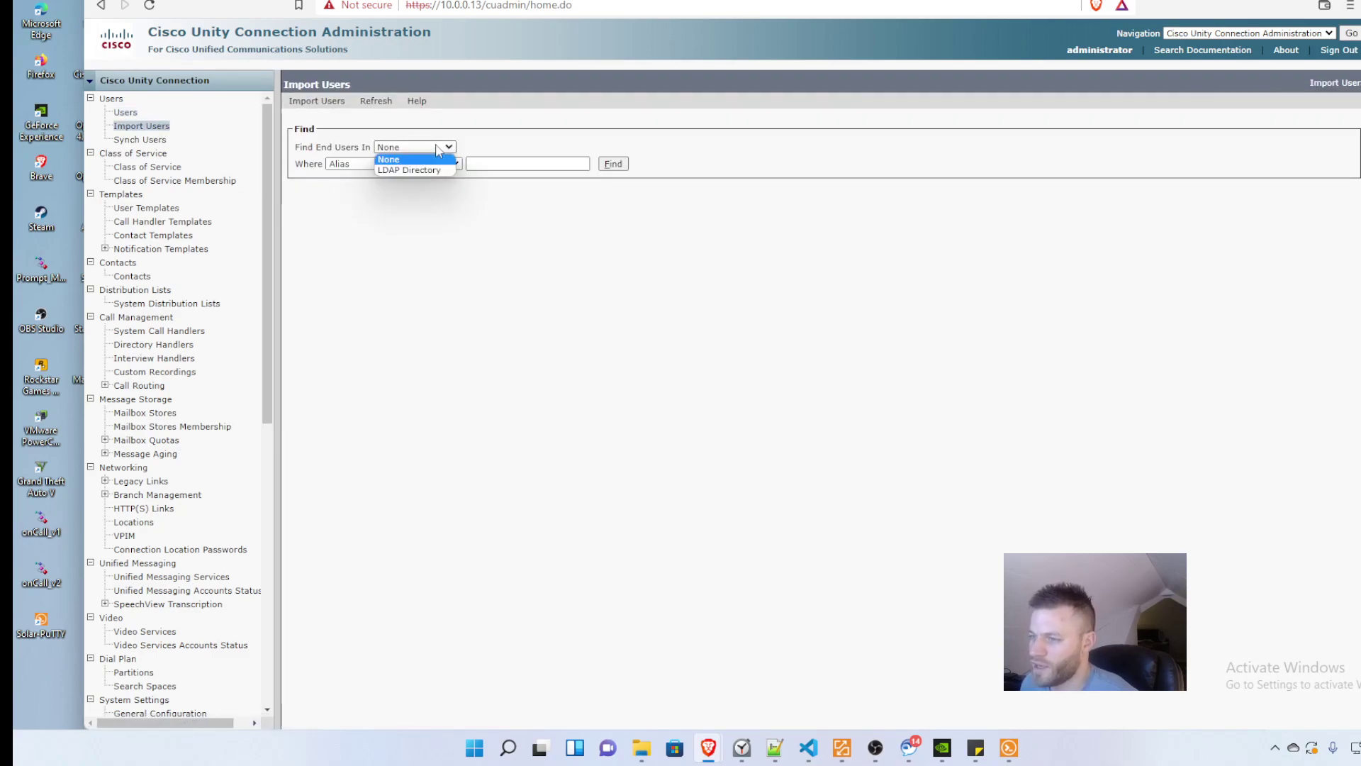
click(408, 170)
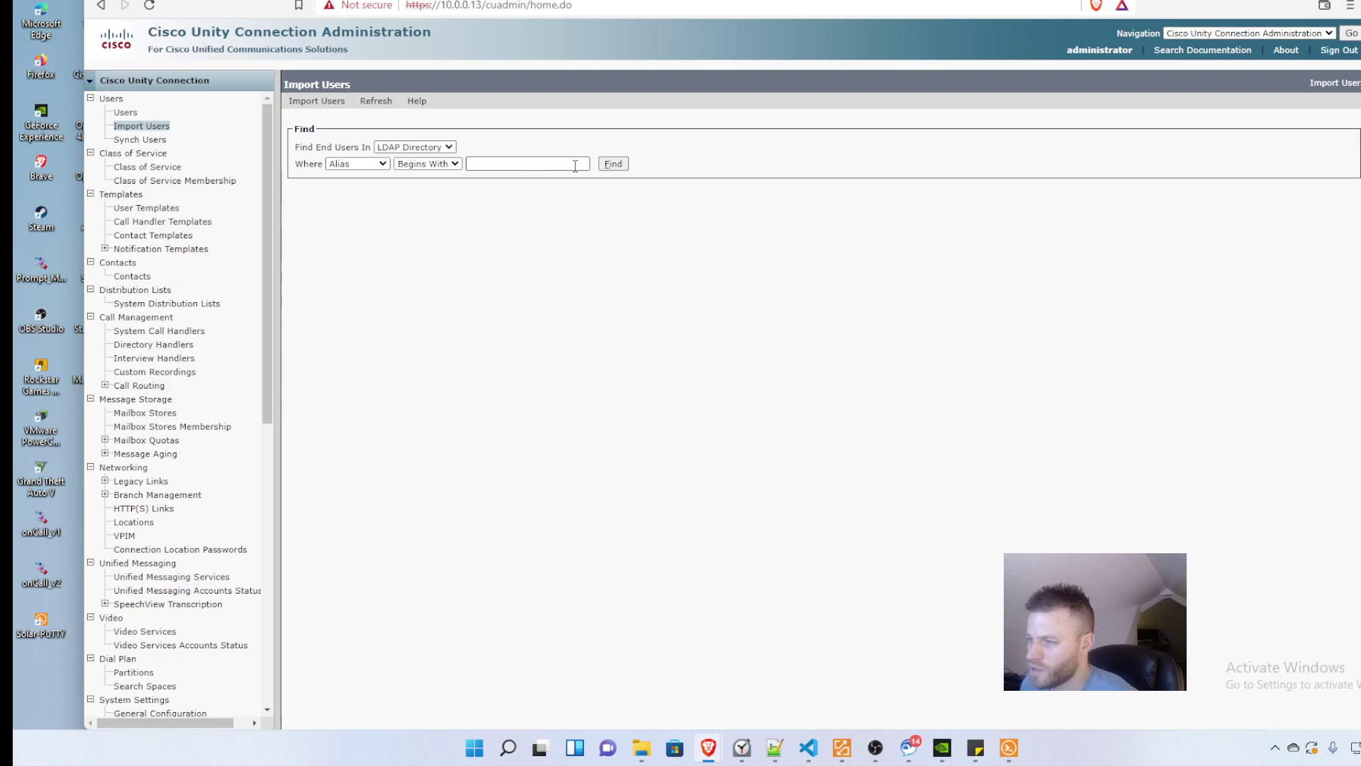
click(575, 164)
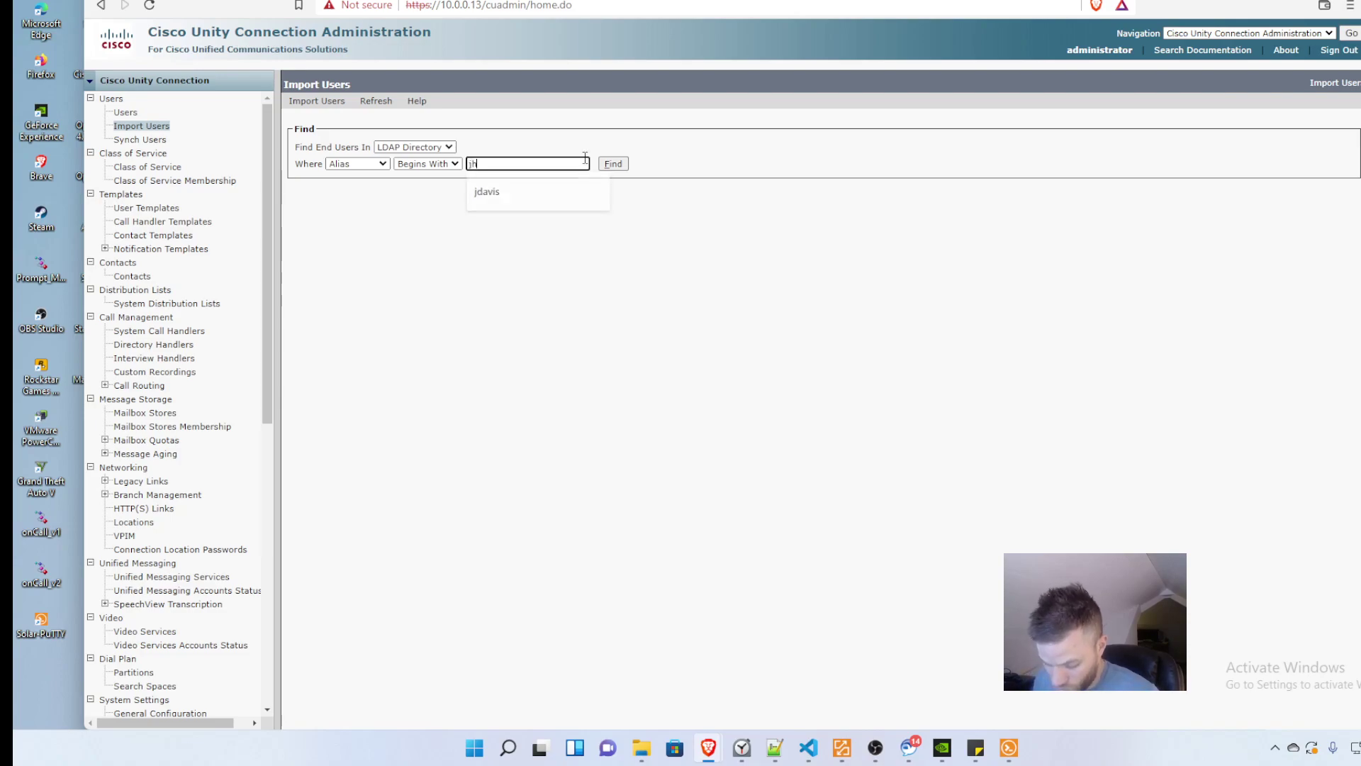
key(Return)
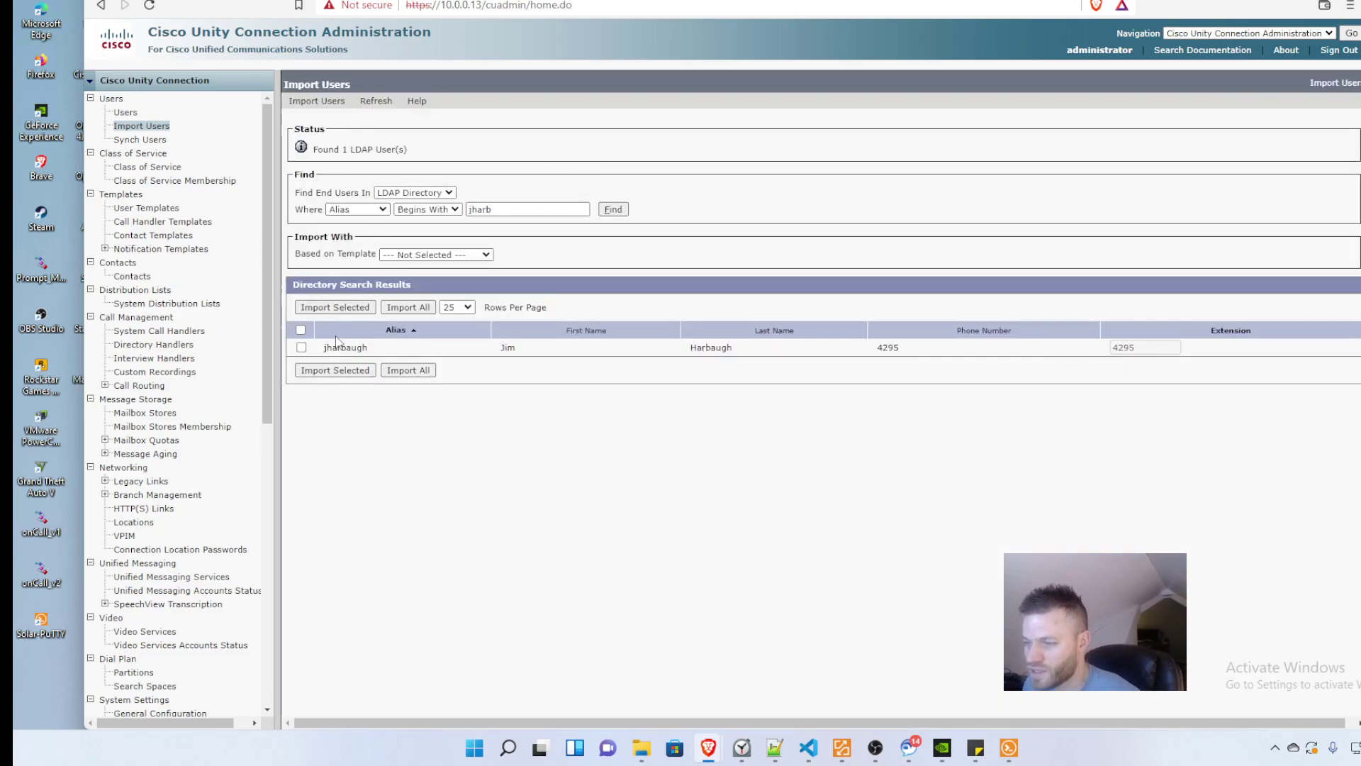
Step: Tick the found user and import it based on voicemailusertemplate
click(301, 348)
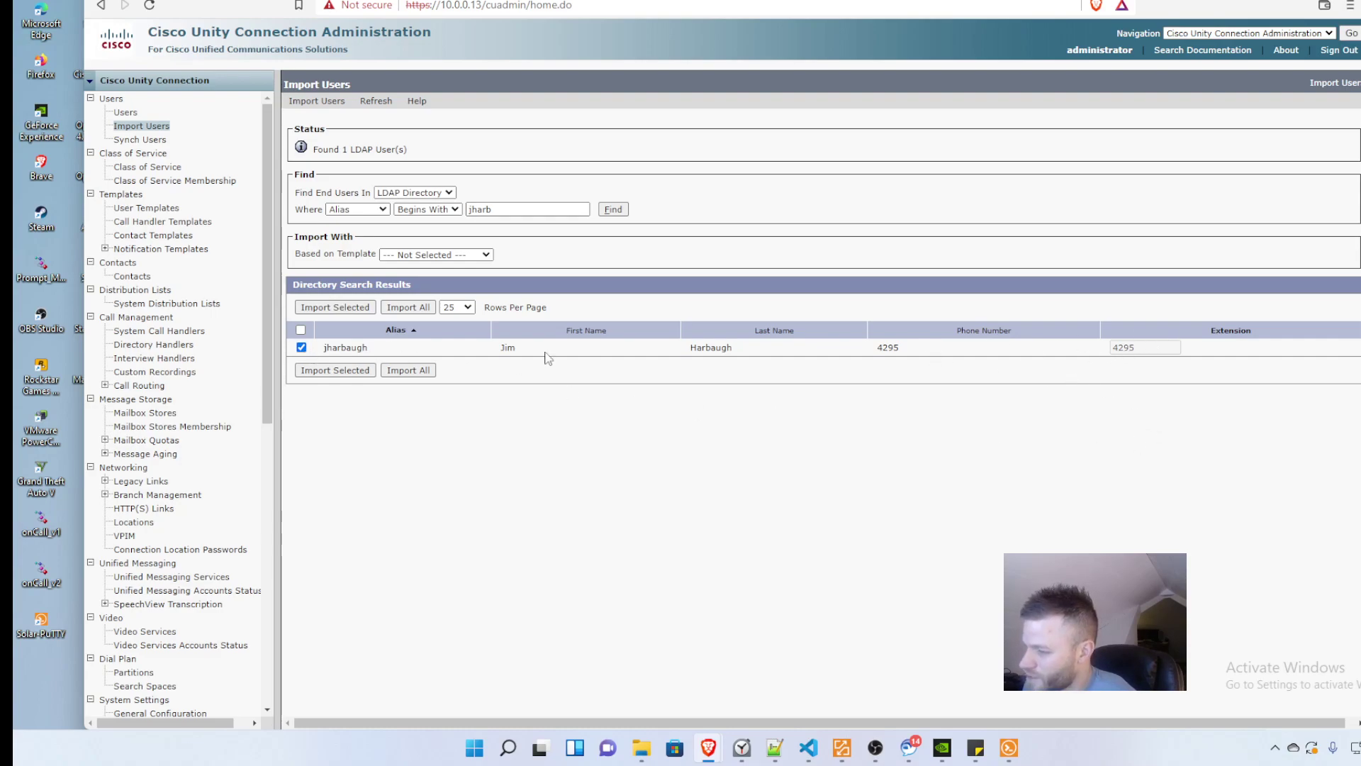
click(487, 257)
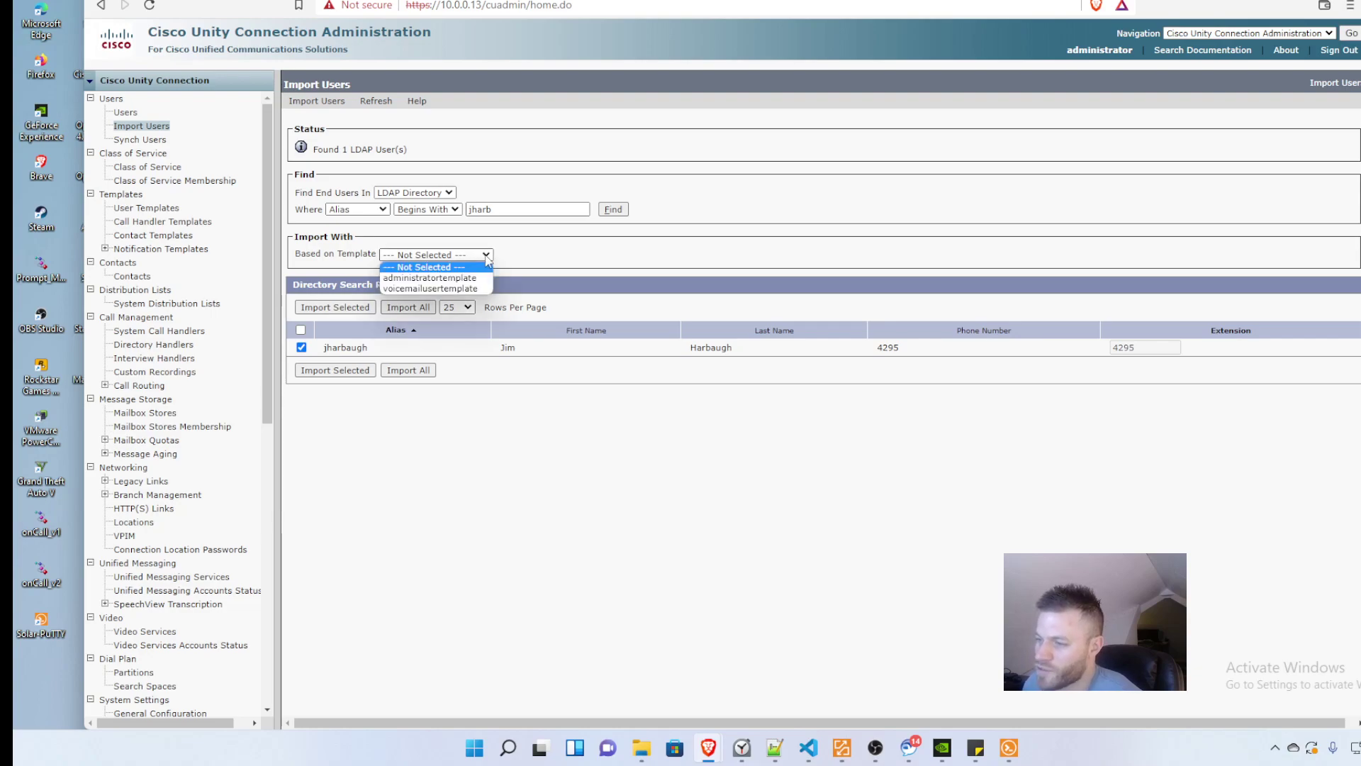
click(467, 289)
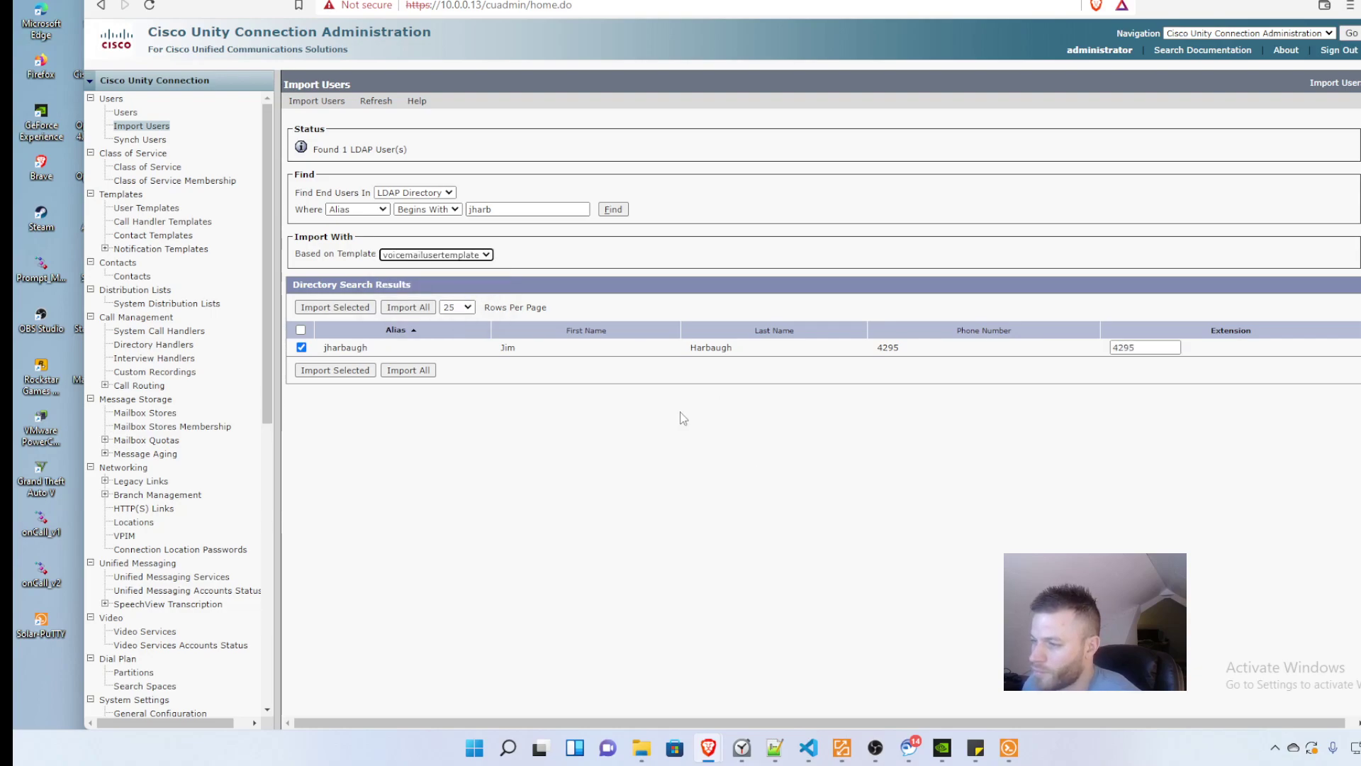
click(354, 373)
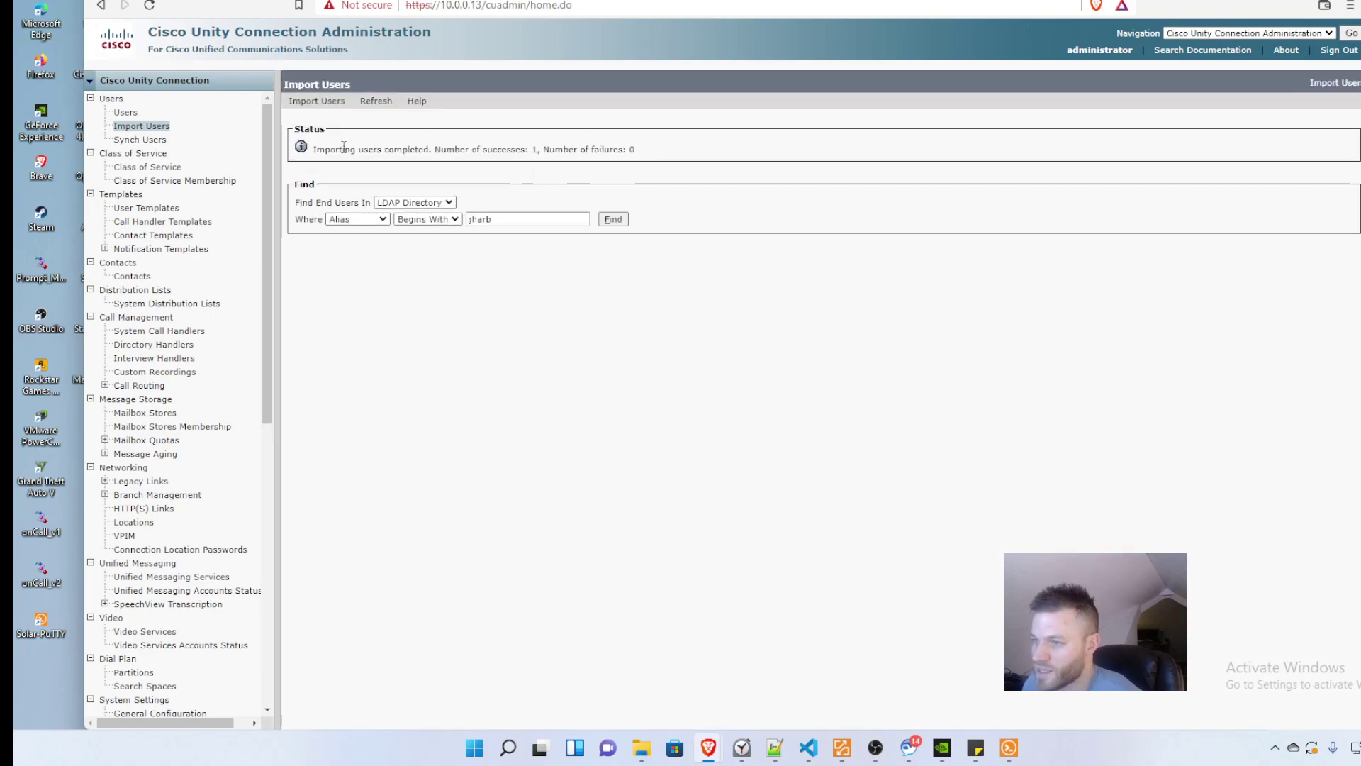
Step: List all 8 users and open the imported user at extension 4295 with LDAP integration
click(126, 112)
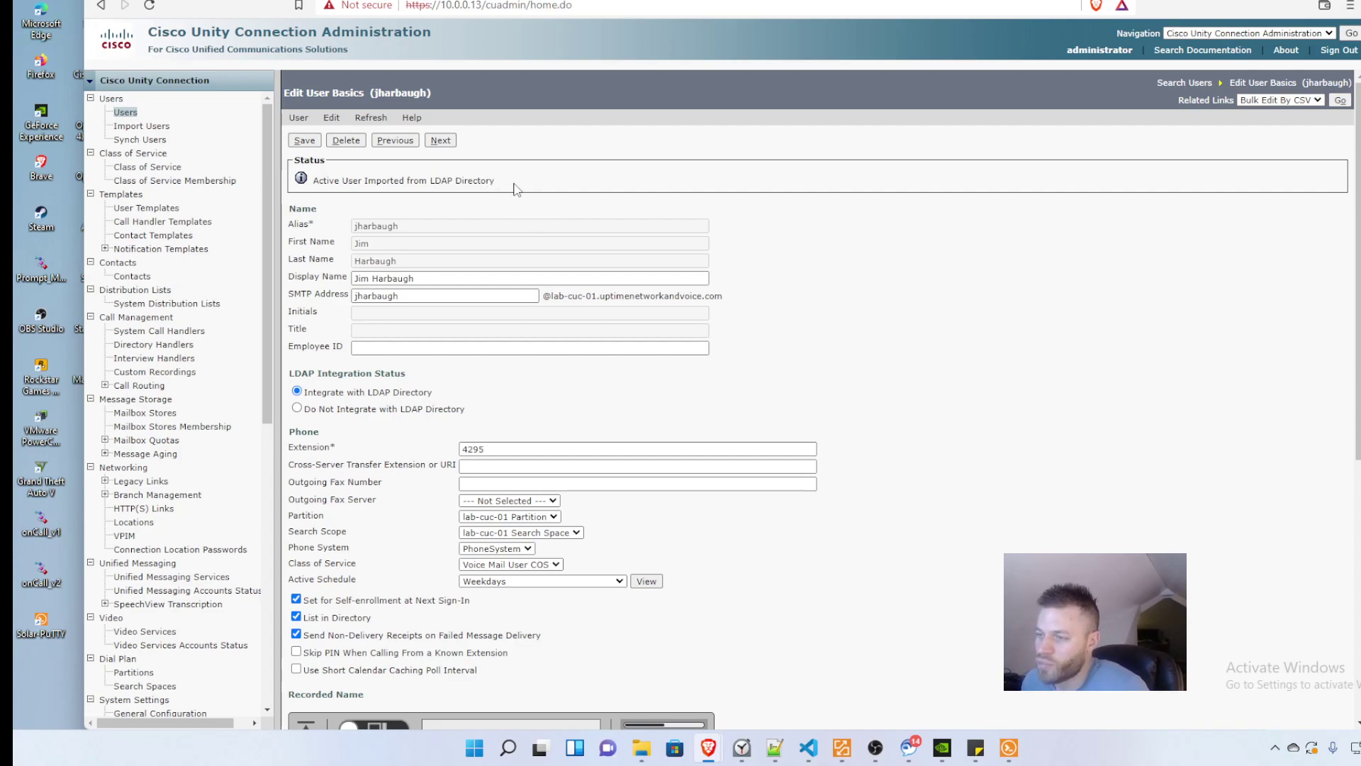
scroll(758, 425, down, 4)
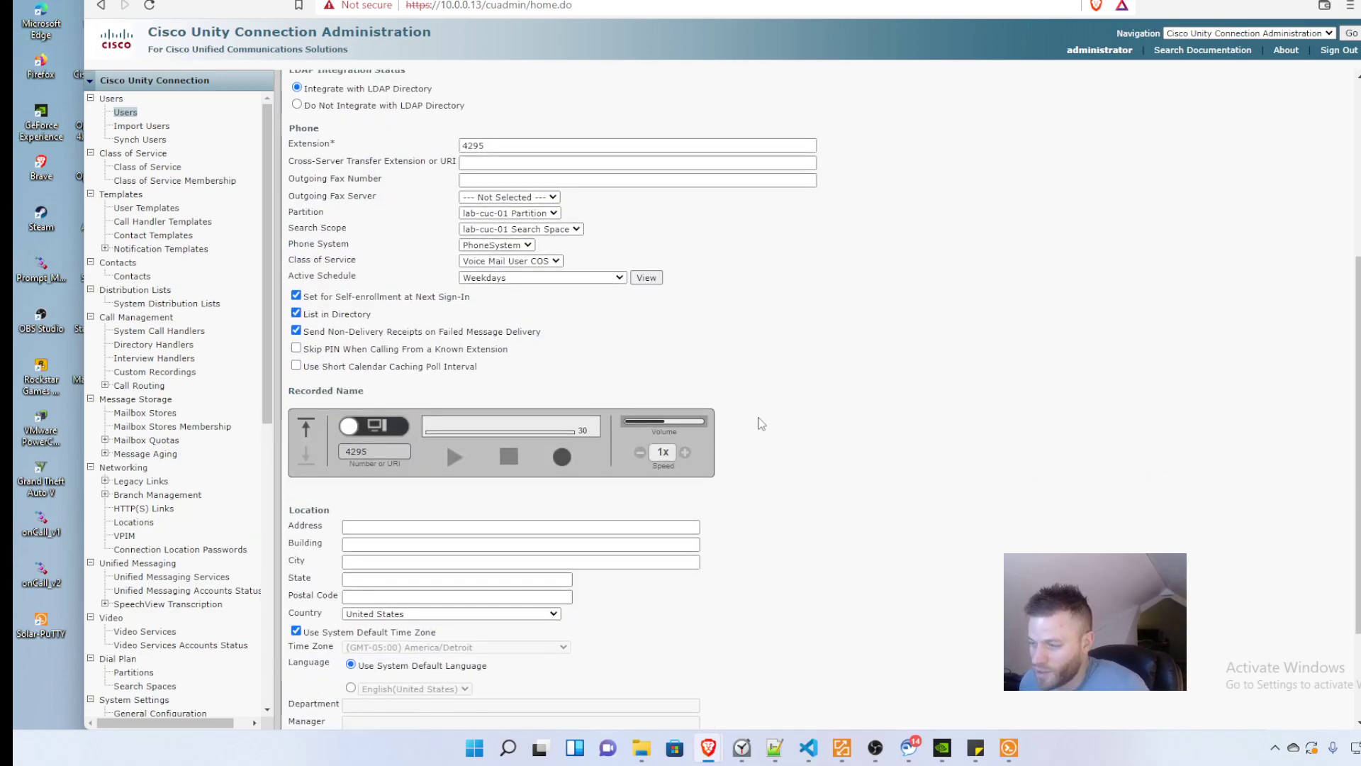
scroll(760, 443, up, 4)
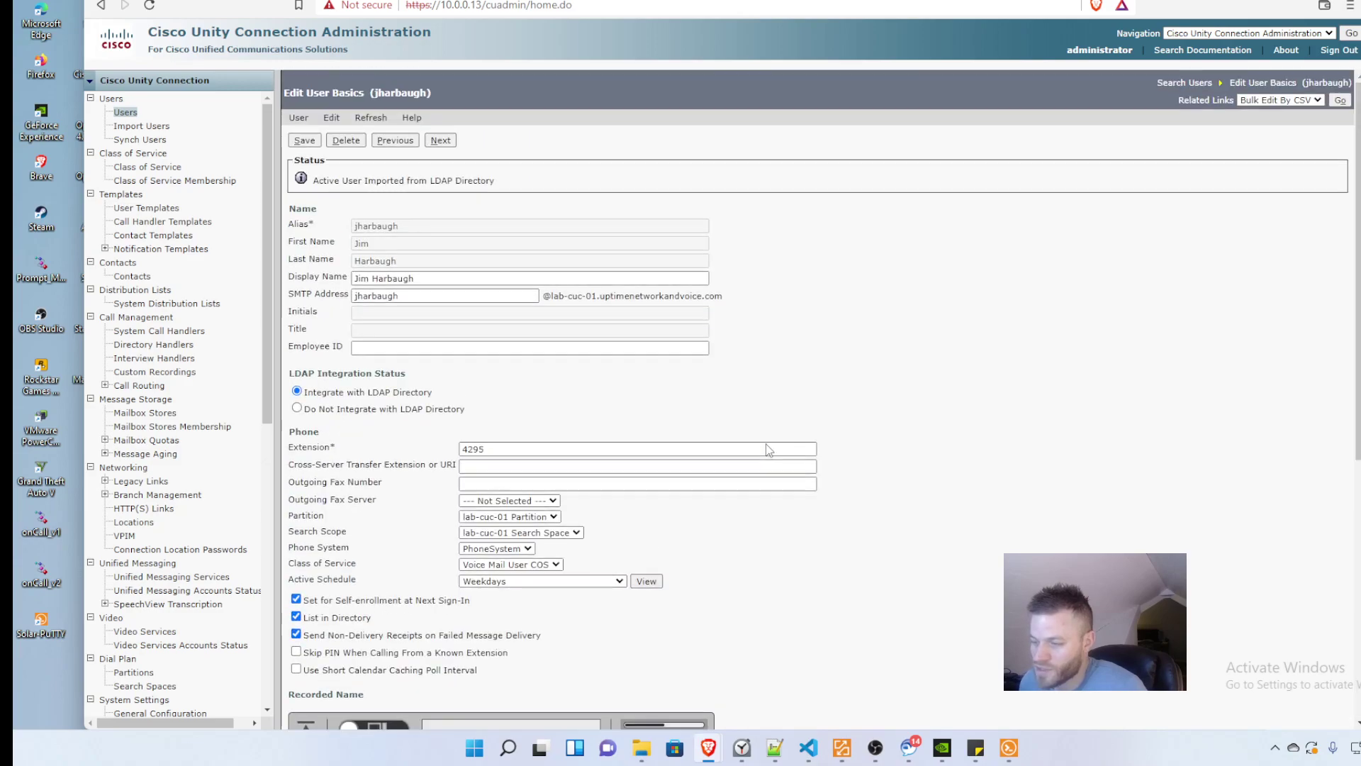
Step: View the imported user's Password Settings, then Message Actions showing all four types set to Accept
click(331, 117)
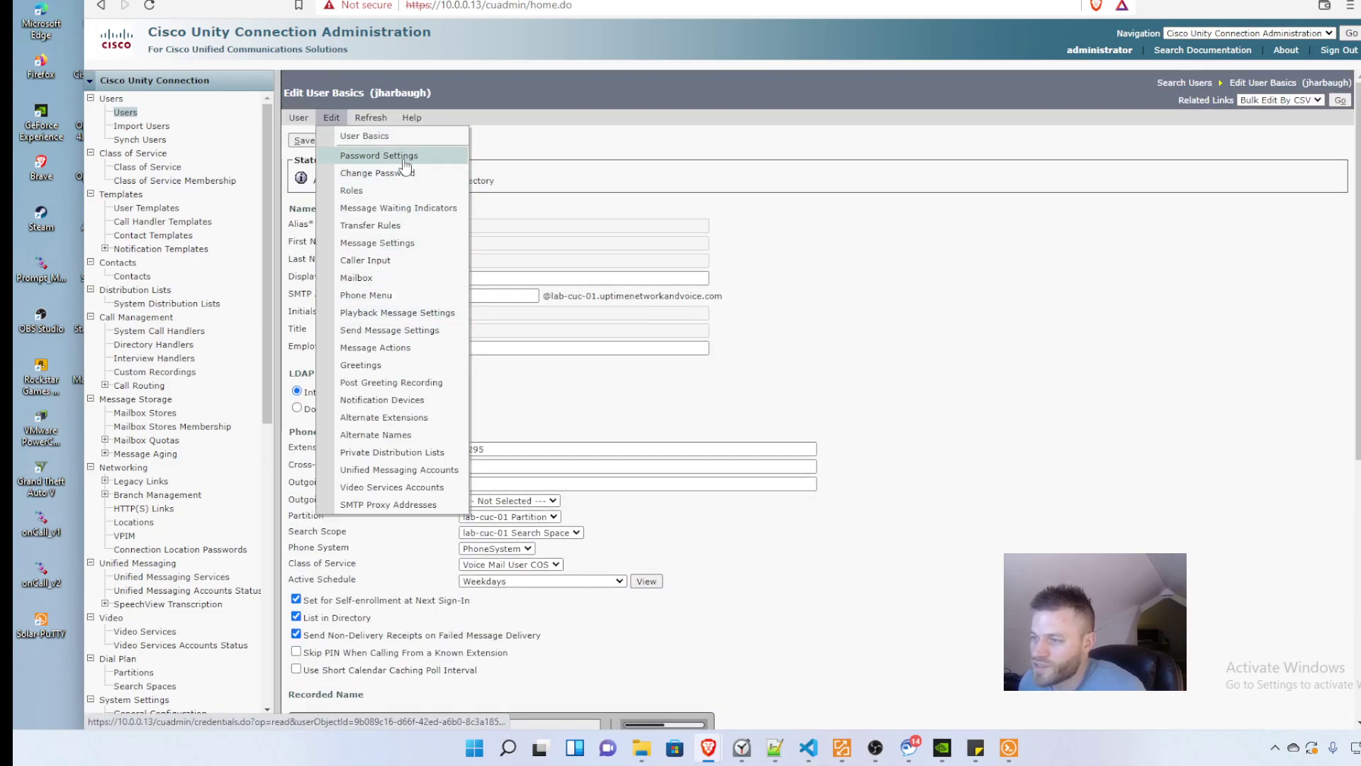
click(405, 157)
click(331, 102)
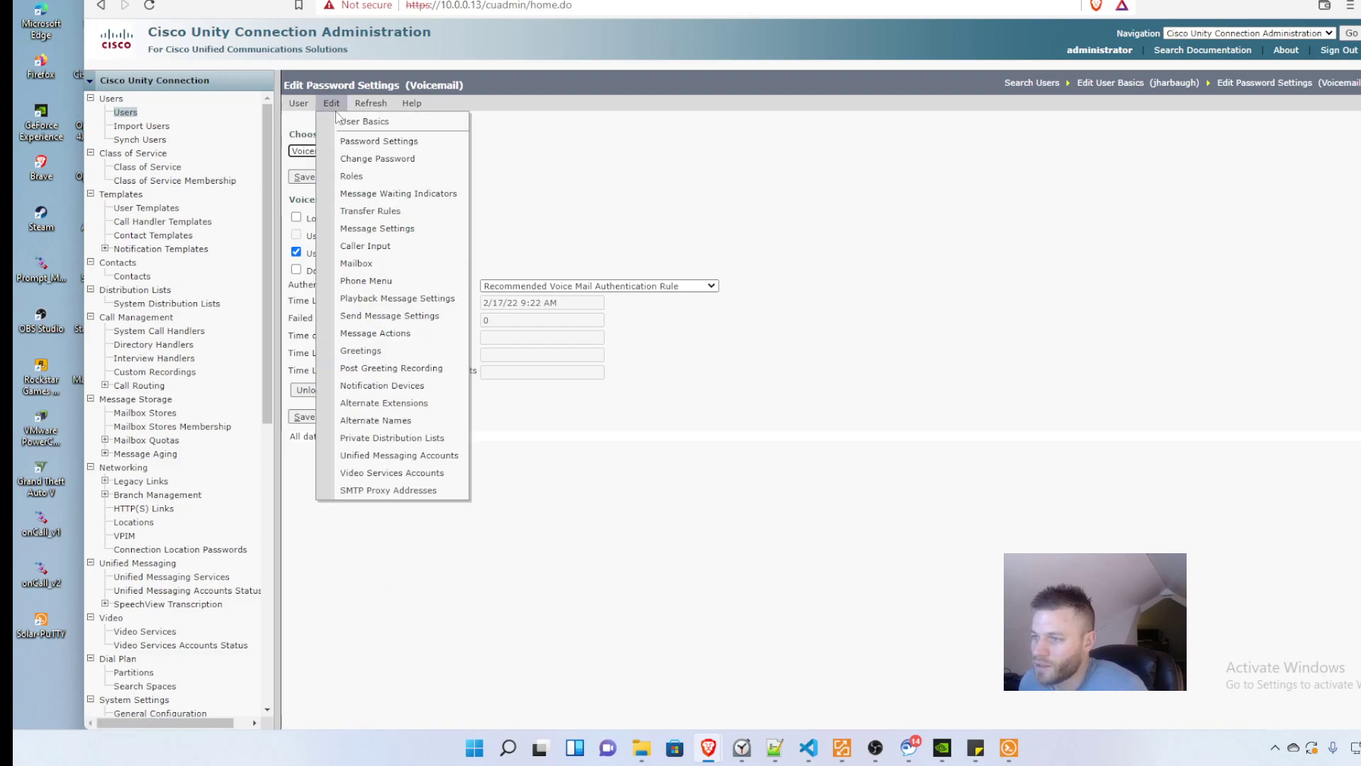
click(383, 333)
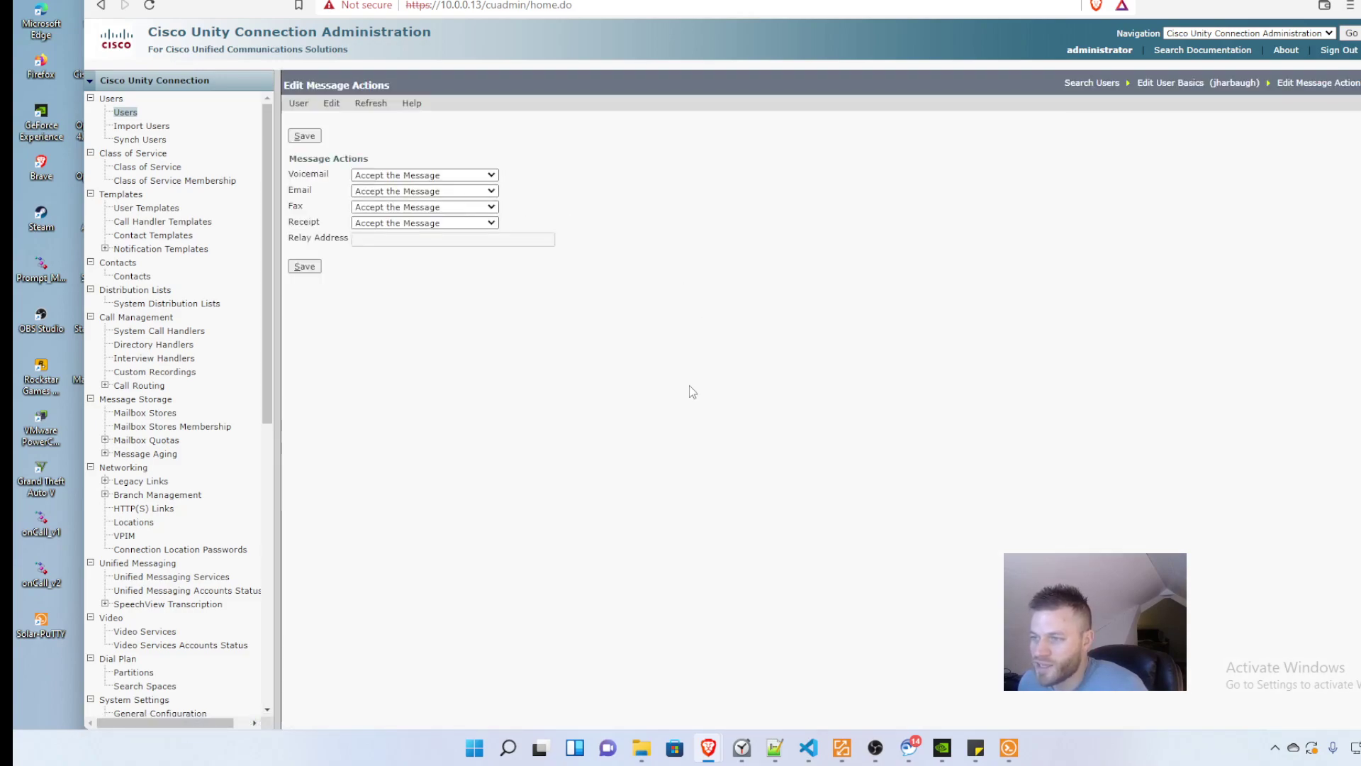